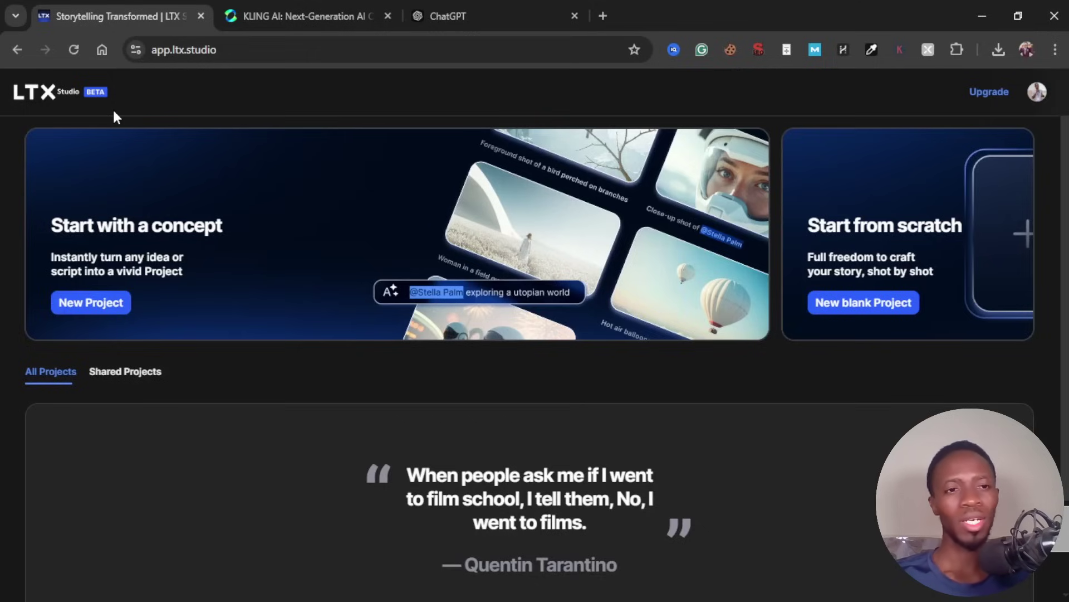
Step: Switch to KLING AI and set the video model to KLING 1.6
left_click(330, 16)
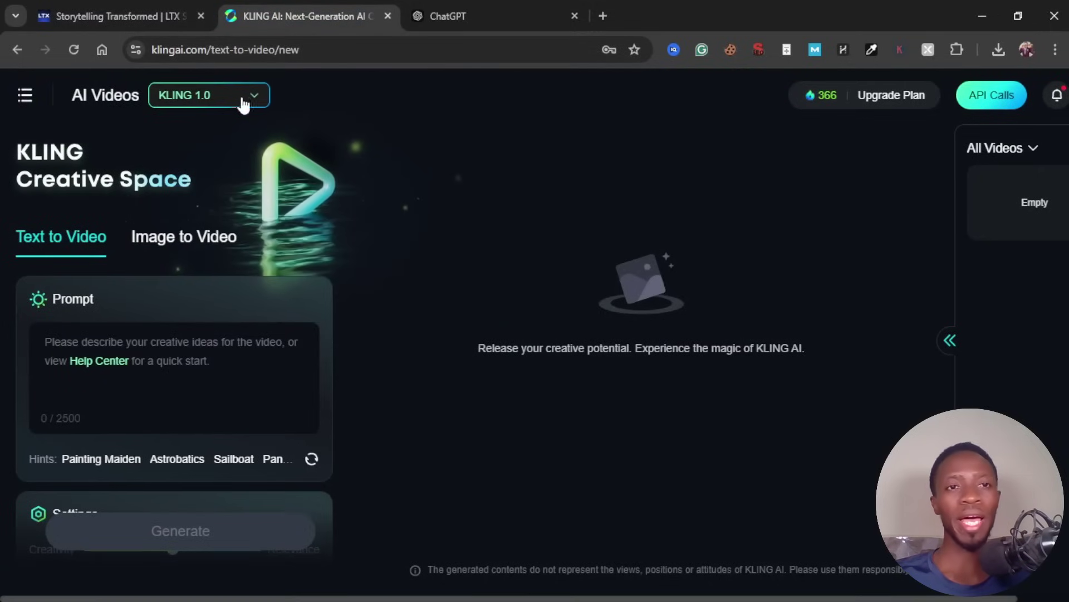
left_click(241, 107)
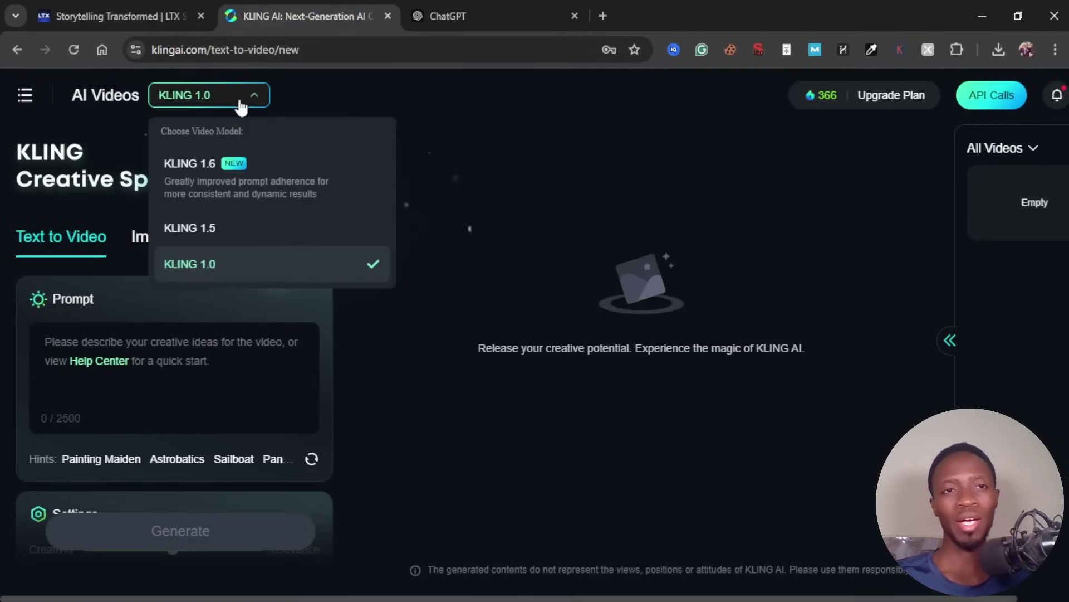
left_click(246, 179)
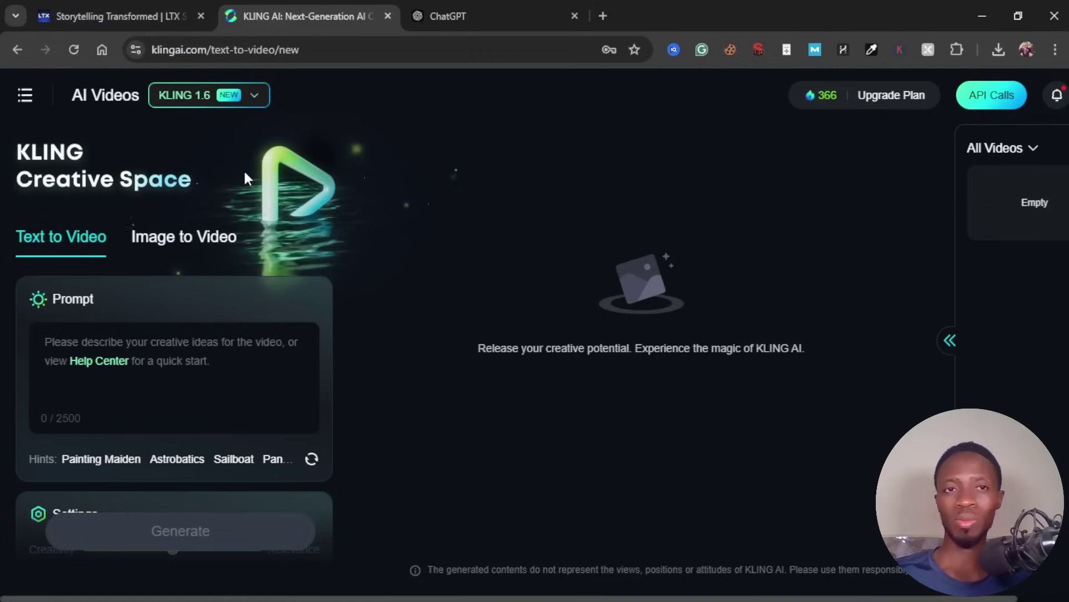
left_click(220, 98)
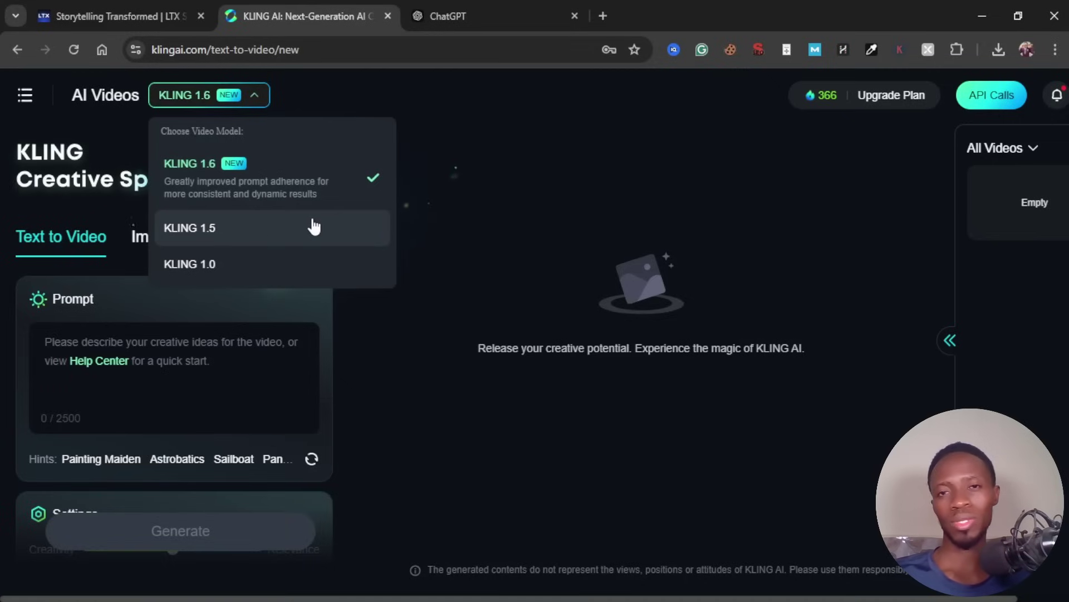
left_click(451, 234)
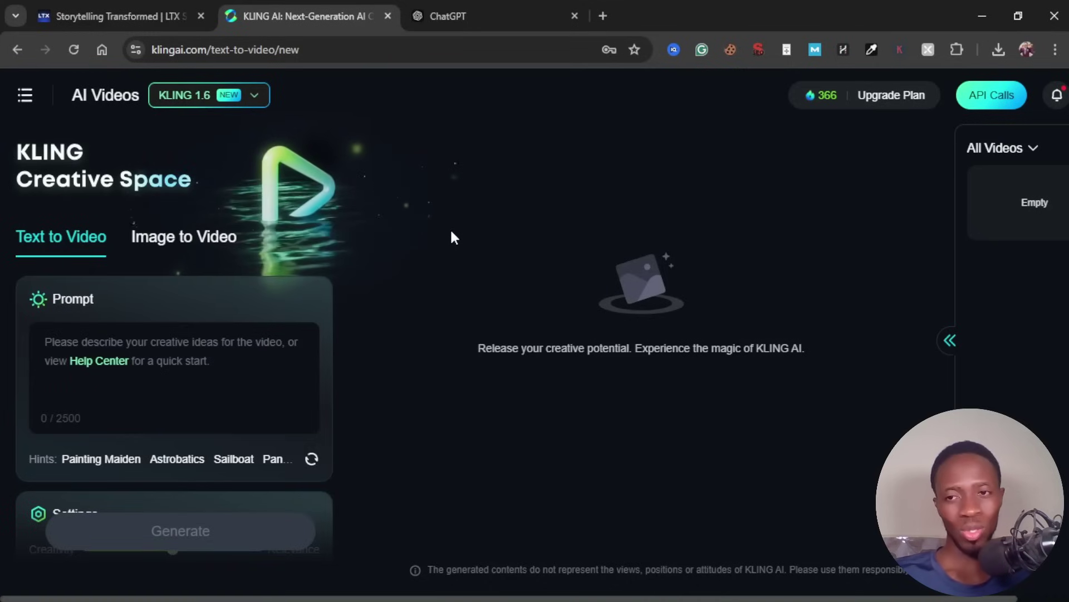
Step: In ChatGPT, request a fictional story for 5-year old kids in an animated character style, written in full as it should be read to them
left_click(107, 5)
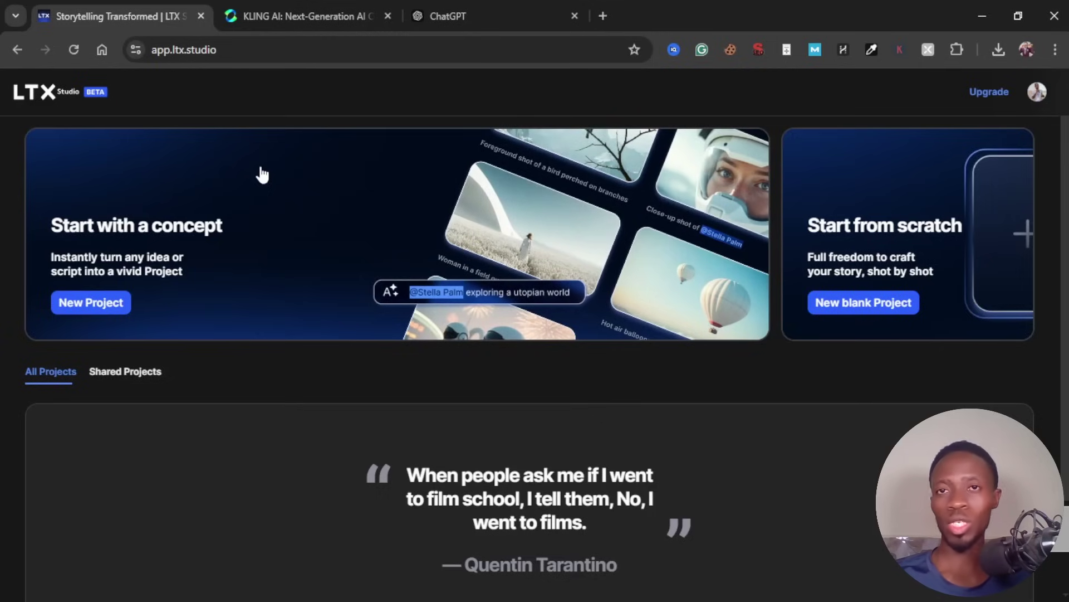
key("ctrl+3")
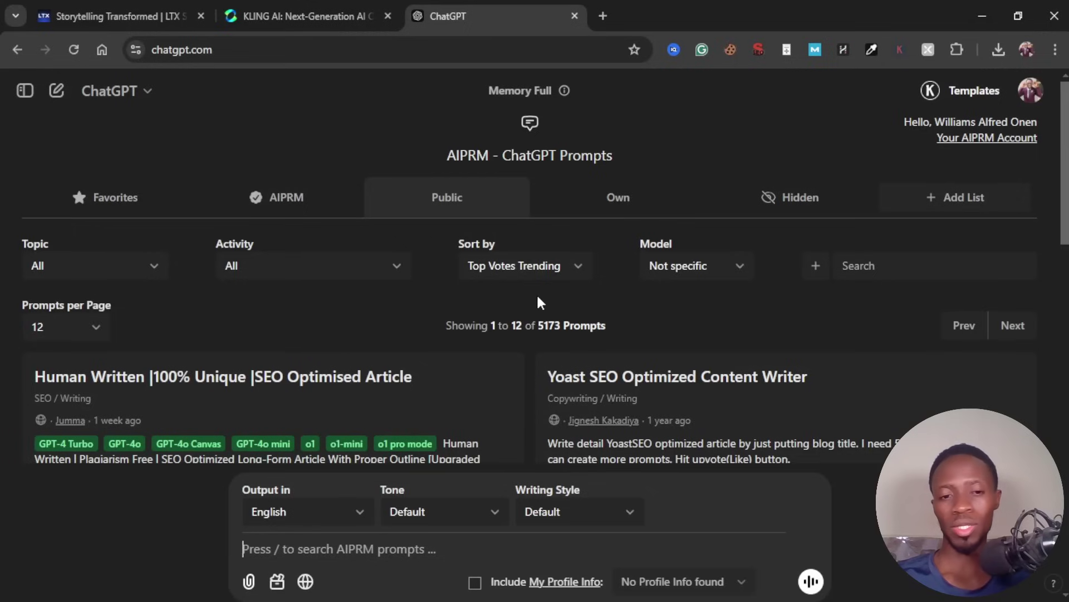
type("Generate a fictional story for 5-year old kids. It should be in an animated character style. Give me the entire story as it should be read to the kids")
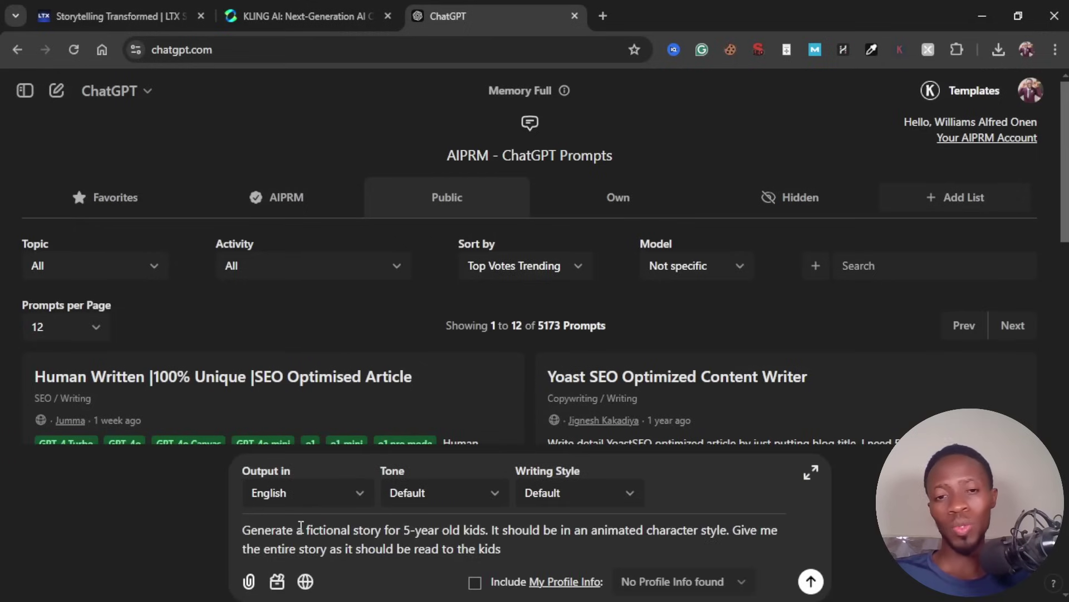
left_click_drag(300, 528, 371, 529)
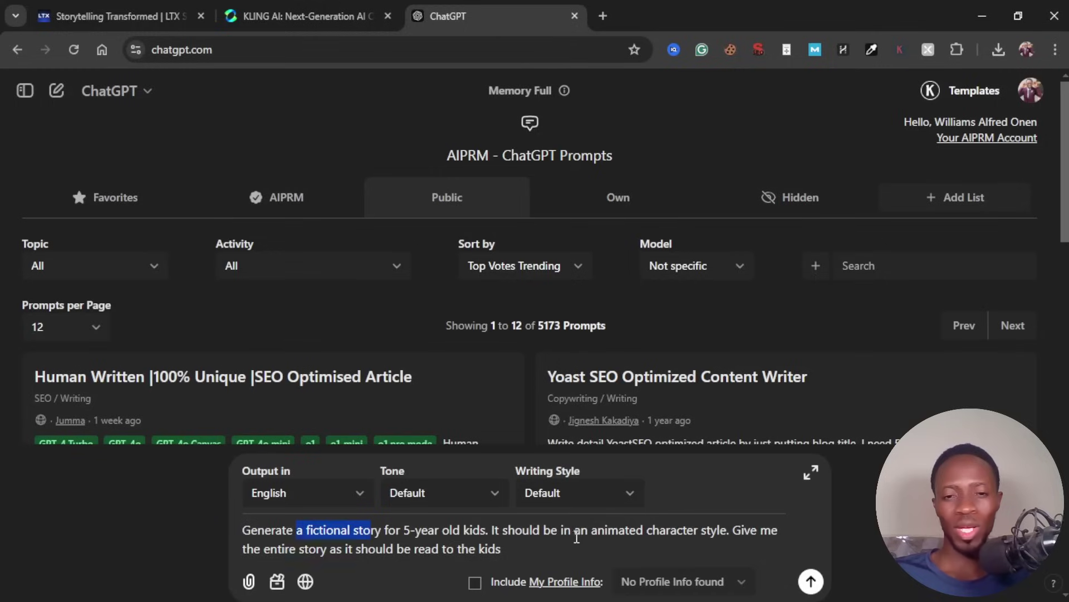
left_click(576, 536)
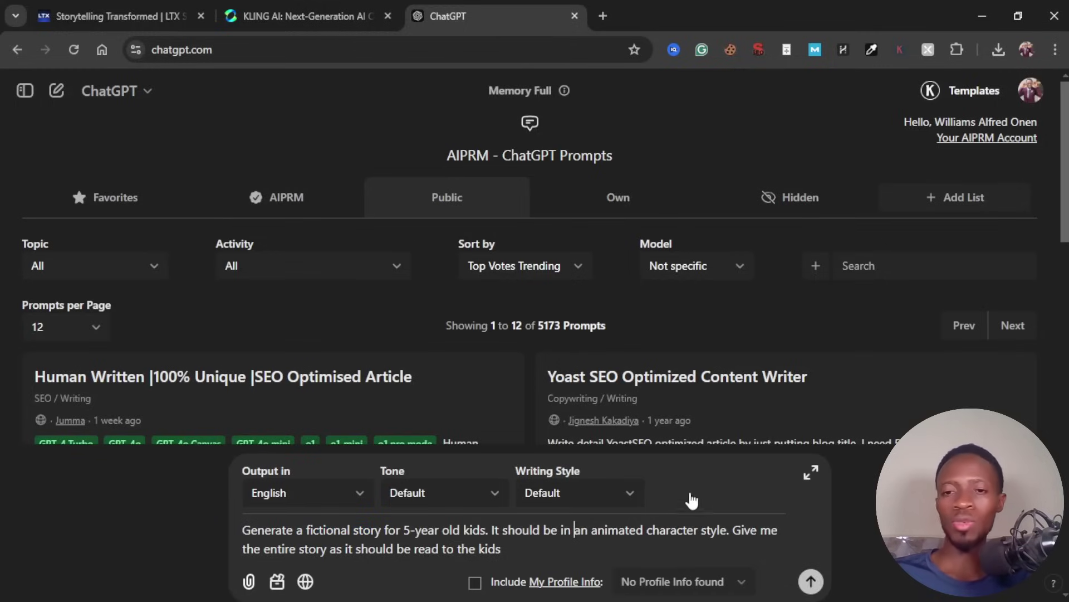
key("Return")
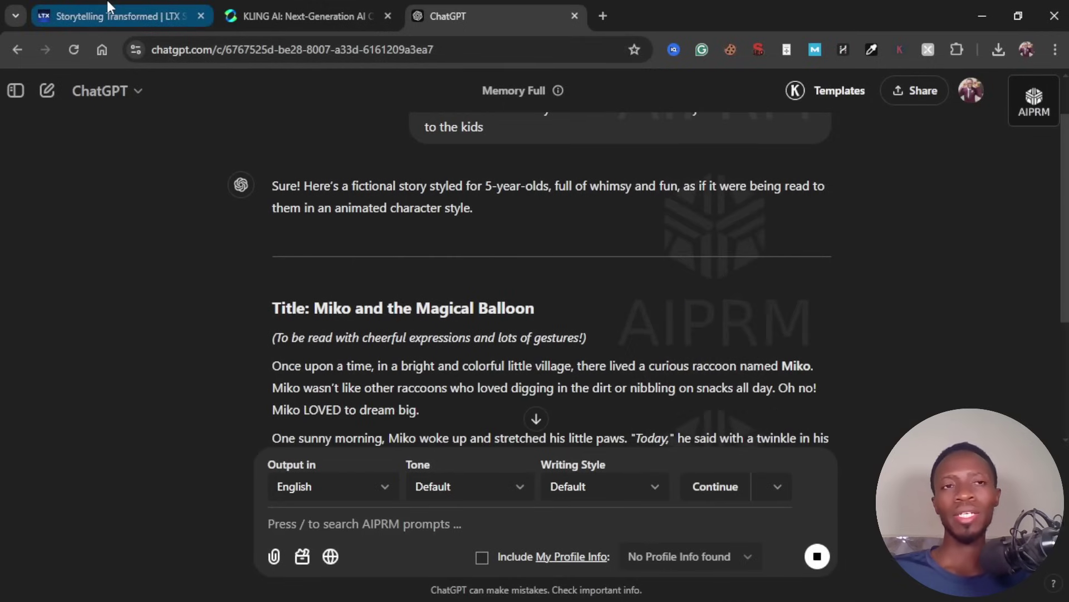
Step: Read through the generated story, checking its title, the reading note and the opening paragraphs
mouse_move(108, 5)
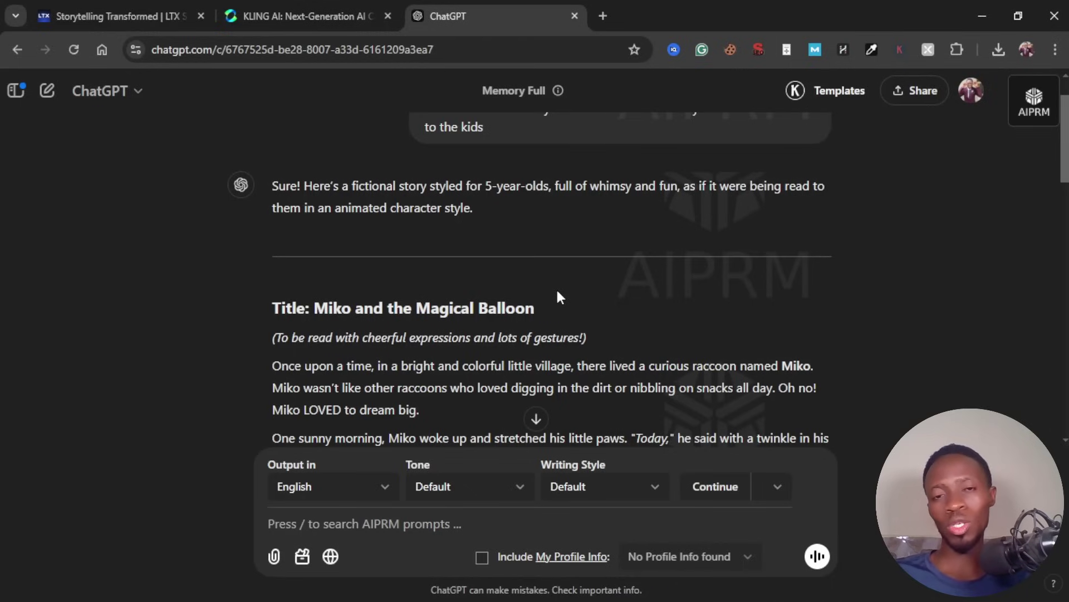
scroll(557, 289, "down", 1)
scroll(557, 290, "down", 3)
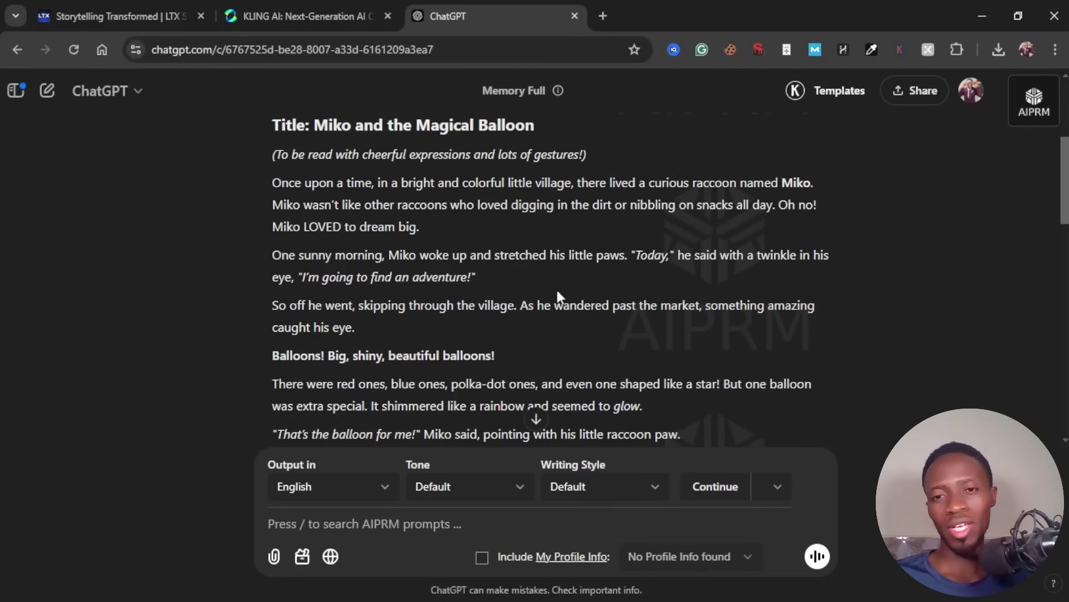
scroll(557, 295, "down", 1)
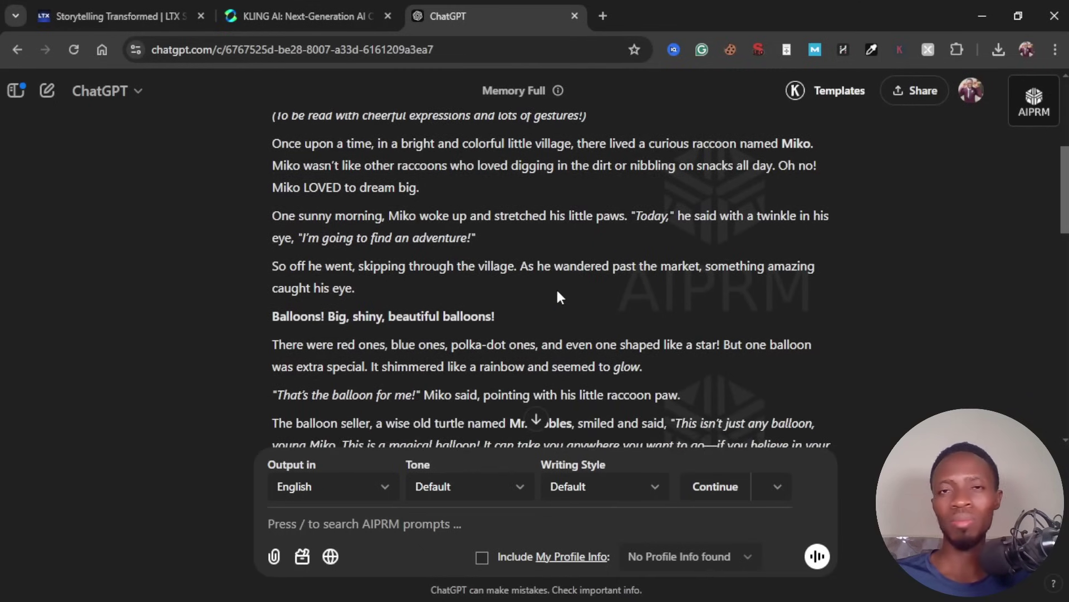
scroll(558, 291, "up", 5)
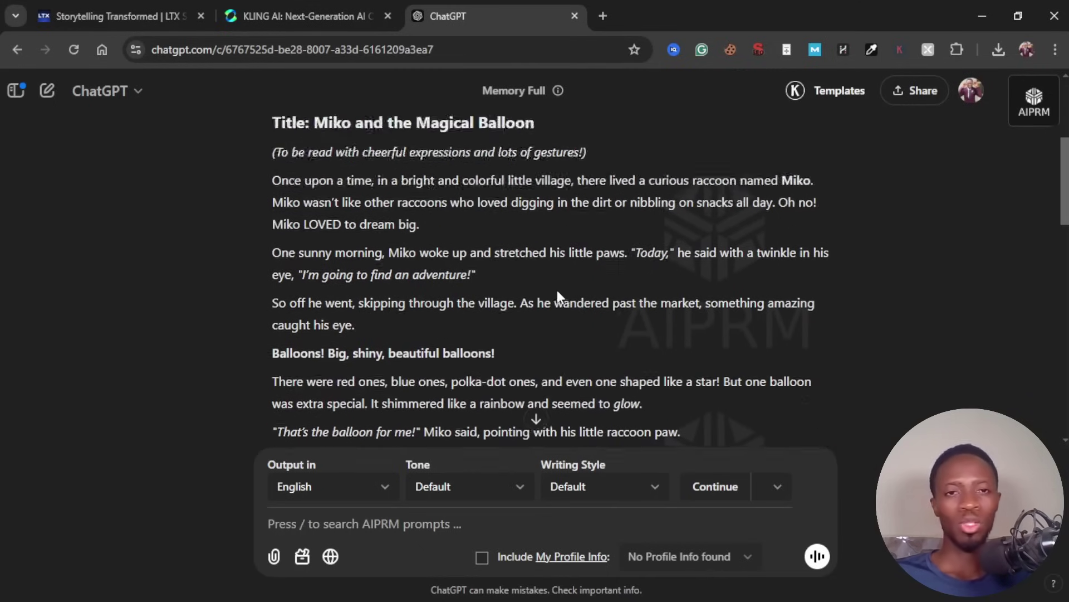
scroll(557, 295, "down", 20)
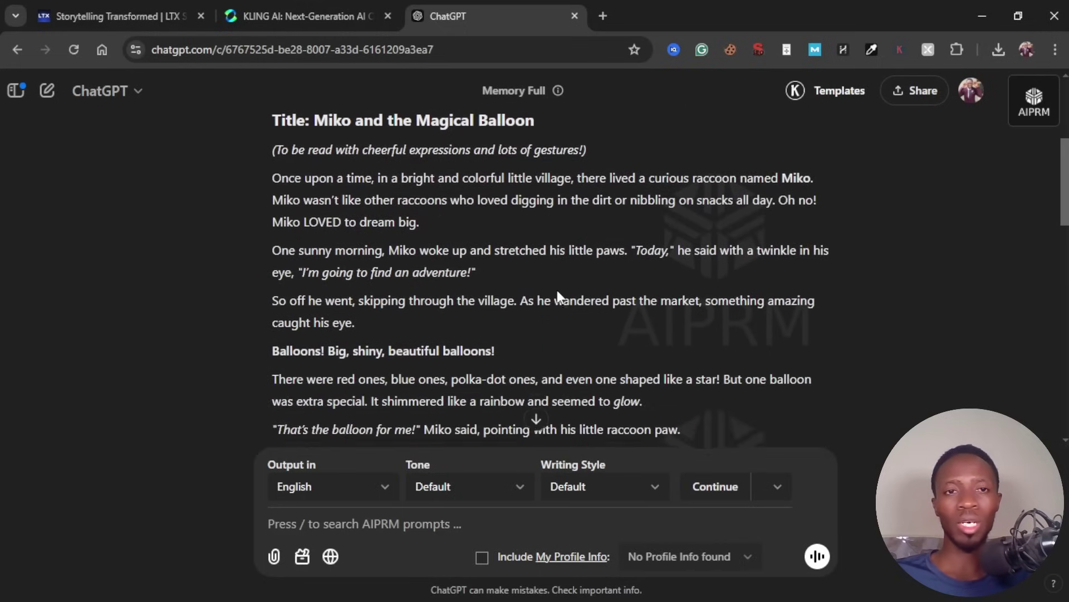
scroll(559, 295, "up", 15)
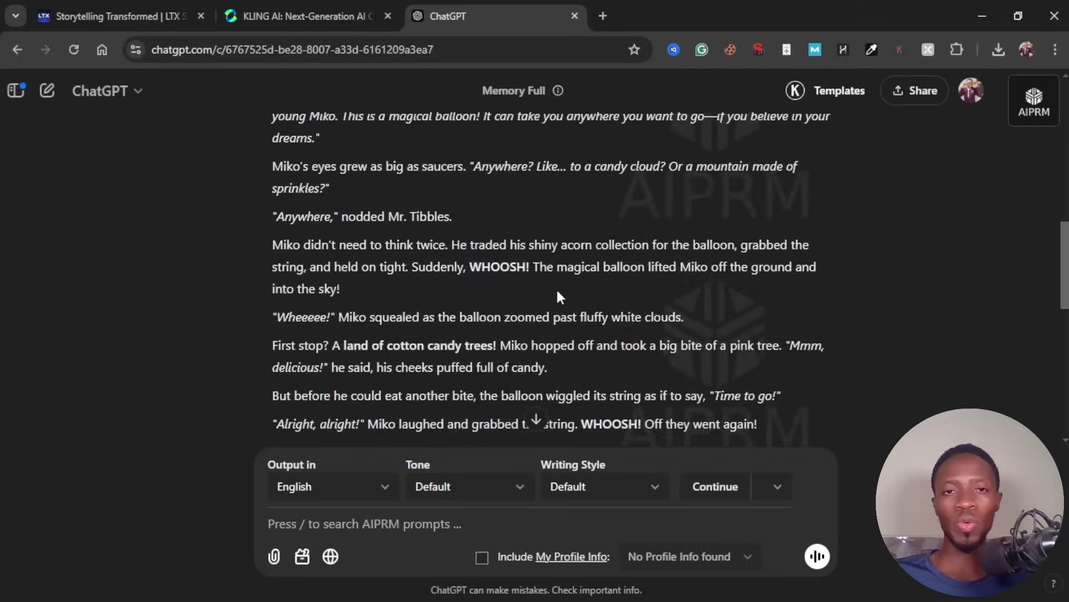
scroll(559, 295, "up", 3)
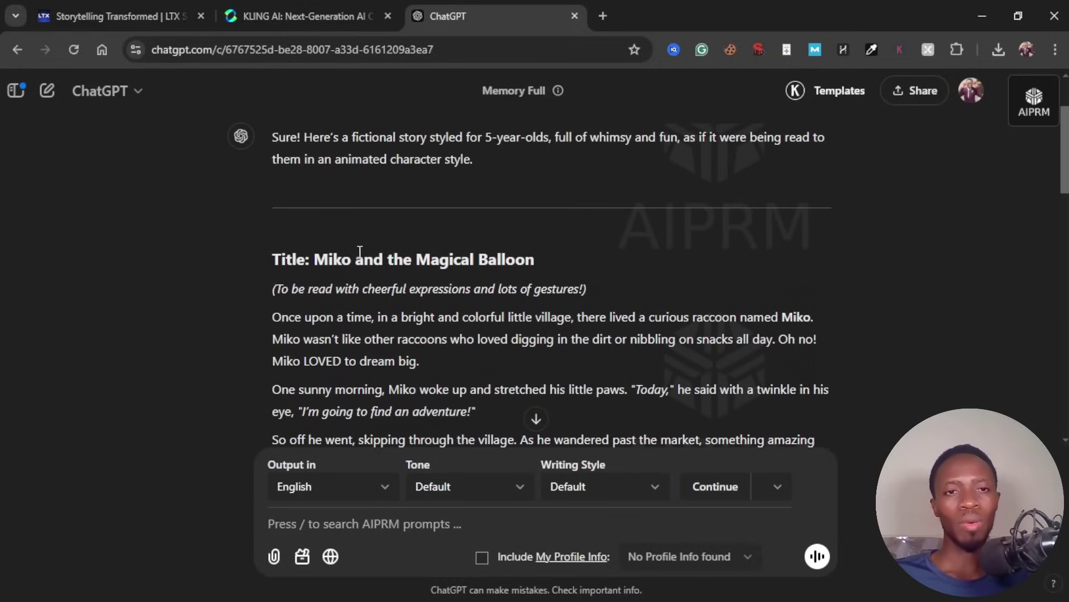
left_click_drag(317, 259, 539, 259)
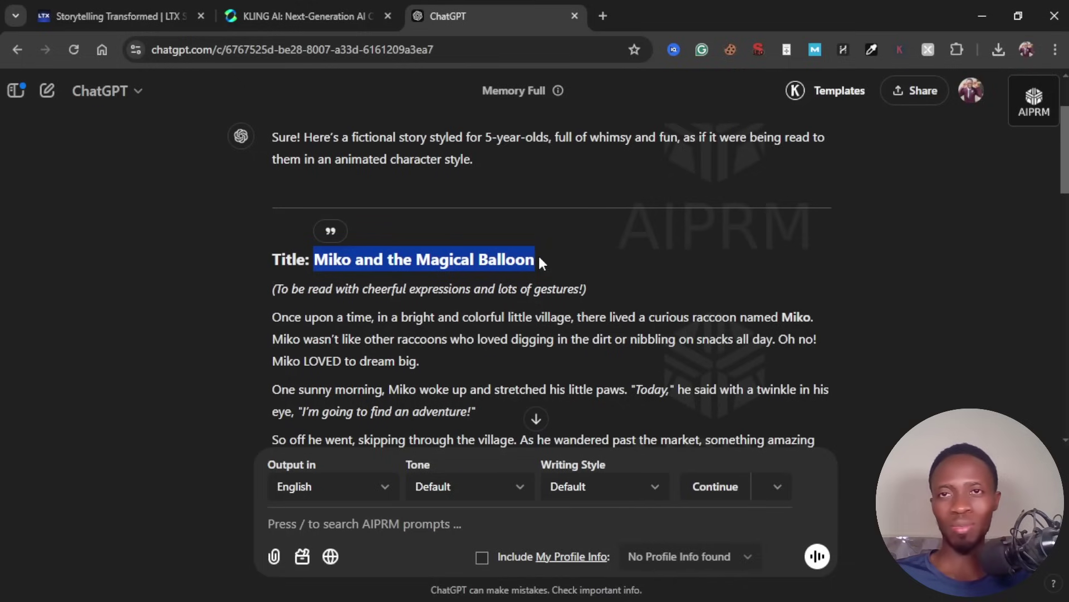
left_click(385, 310)
left_click_drag(281, 289, 549, 297)
left_click(537, 345)
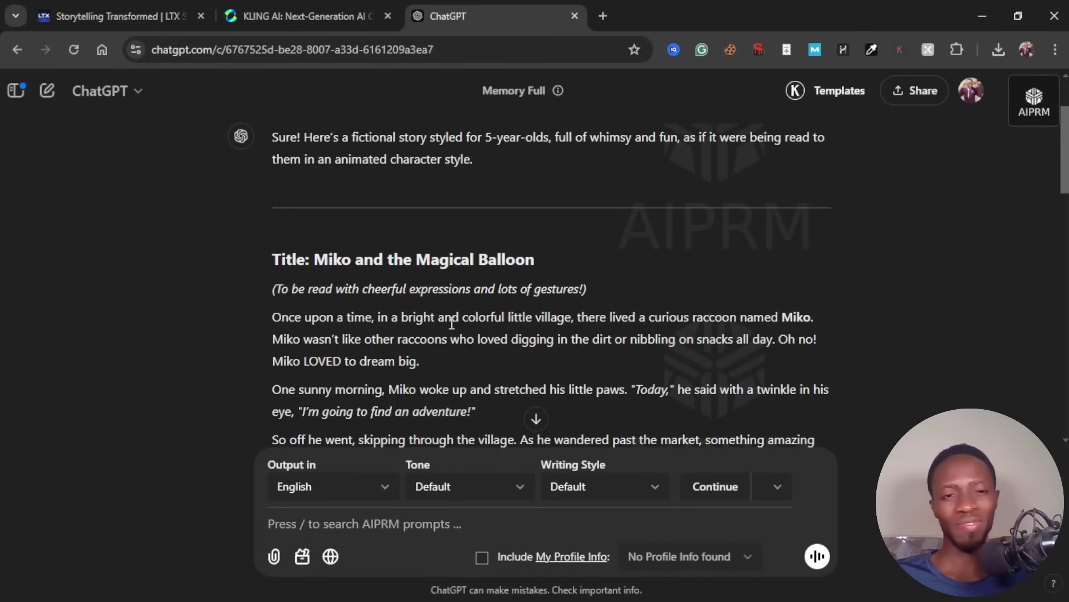
scroll(361, 332, "down", 3)
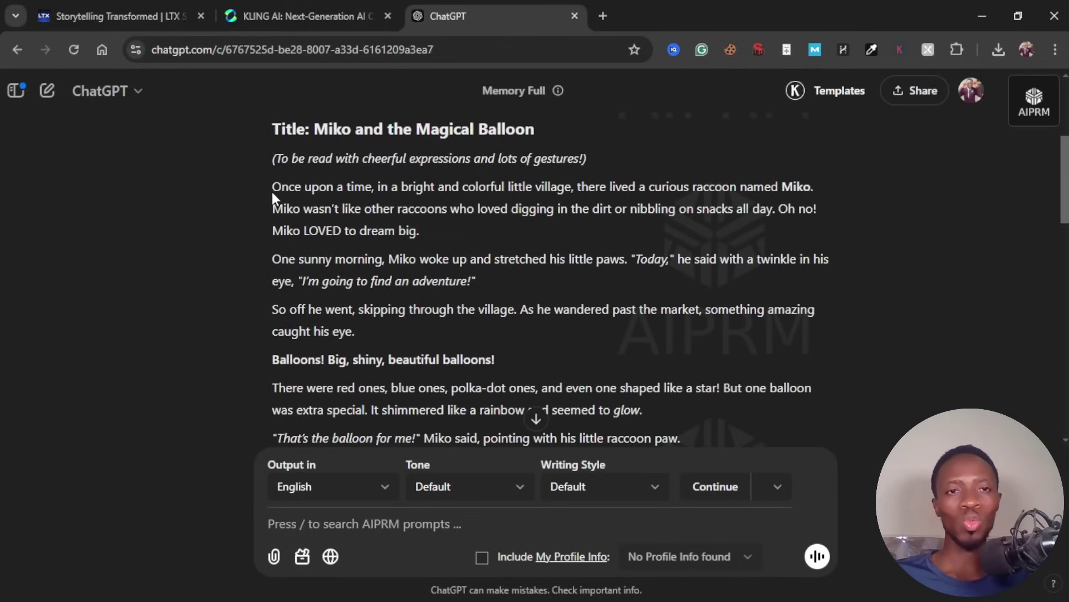
left_click_drag(271, 192, 373, 312)
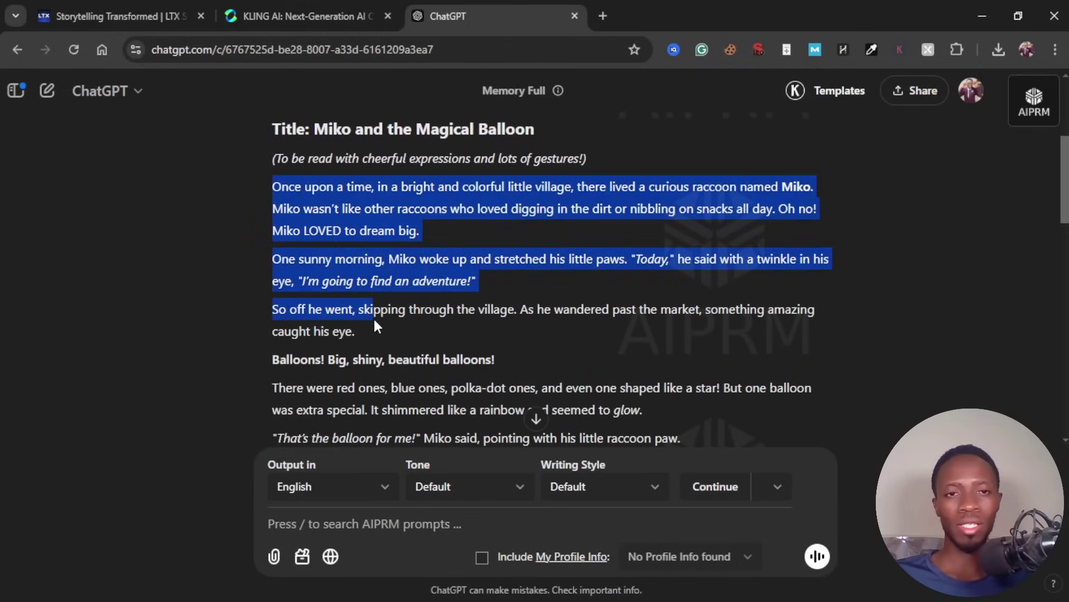
left_click(375, 218)
Step: Switch to LTX Studio, start a new project from a concept, choose "Stick to the script" and check the text box's character limit
left_click(144, 7)
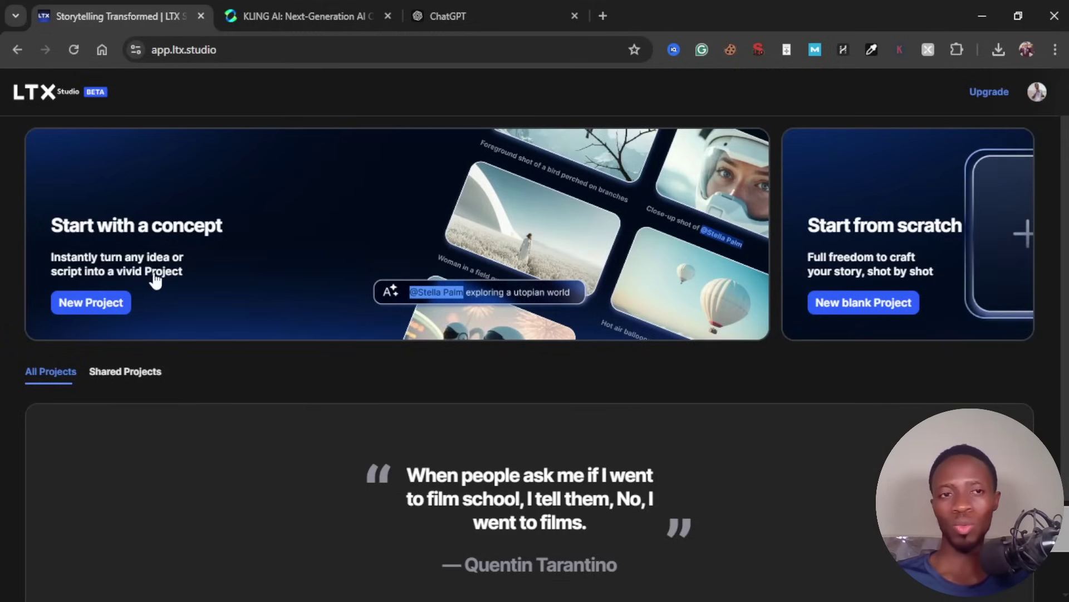
left_click(196, 248)
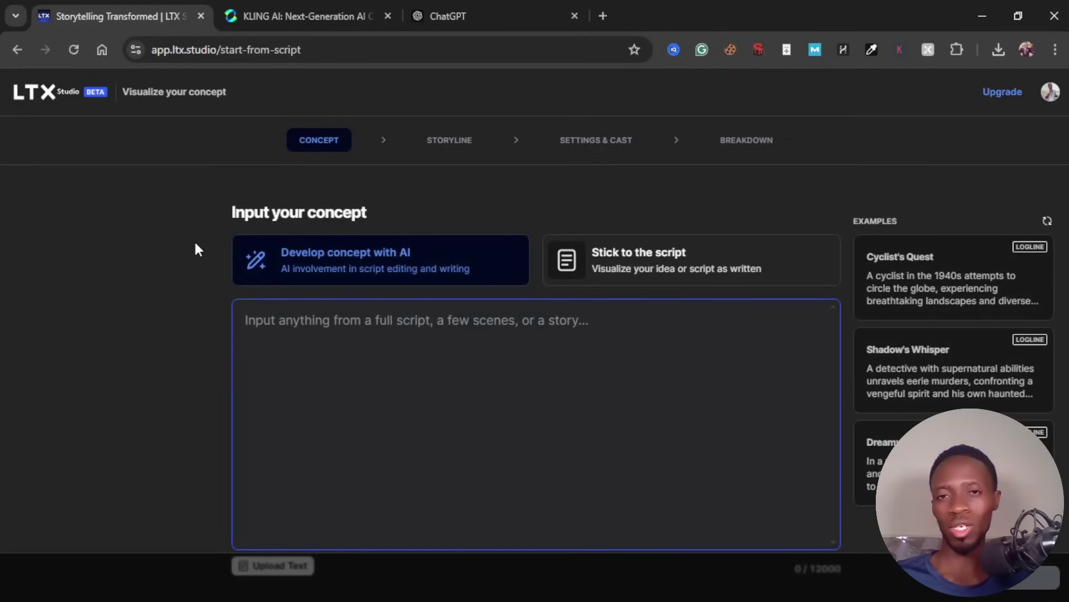
scroll(427, 363, "down", 2)
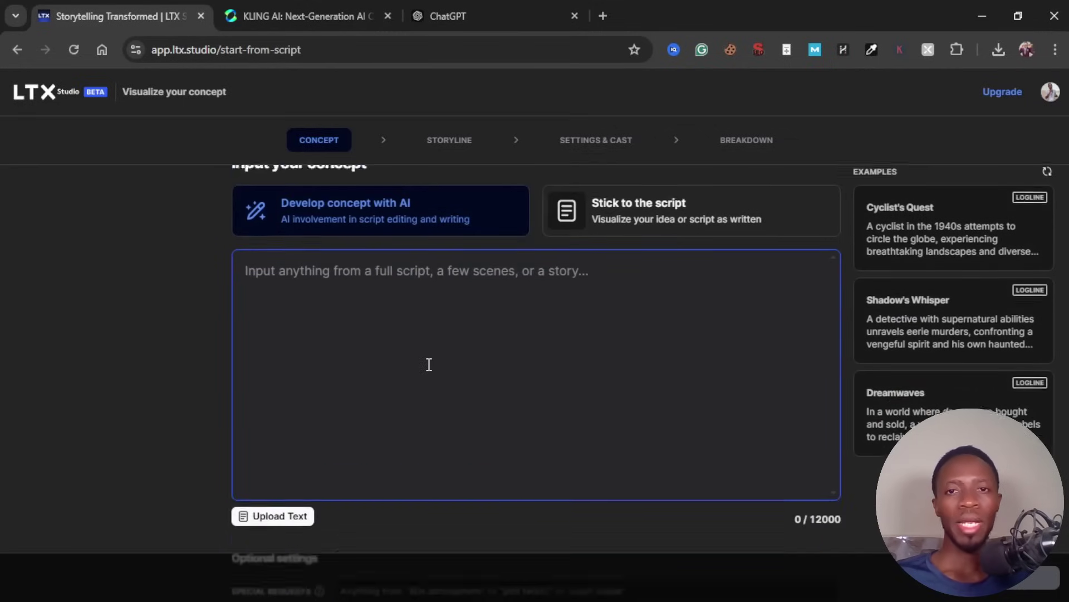
scroll(429, 364, "up", 2)
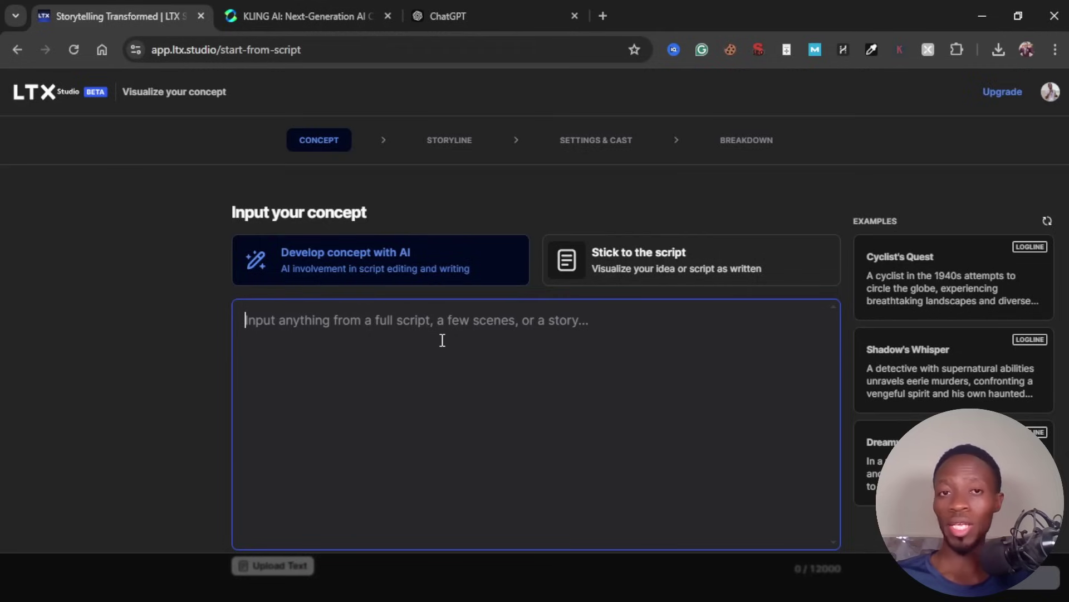
left_click(628, 270)
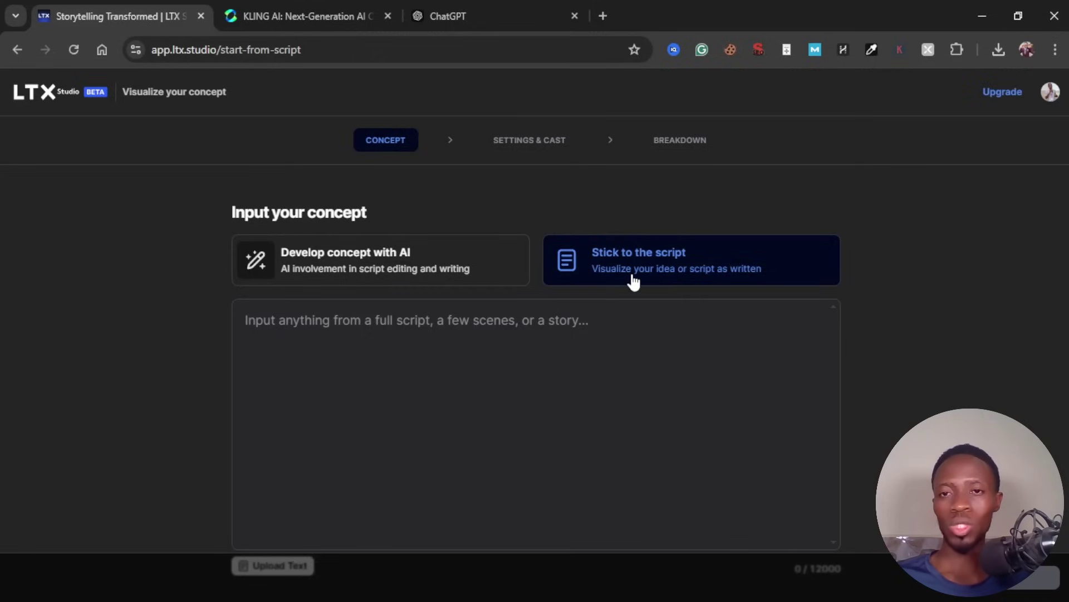
left_click(329, 323)
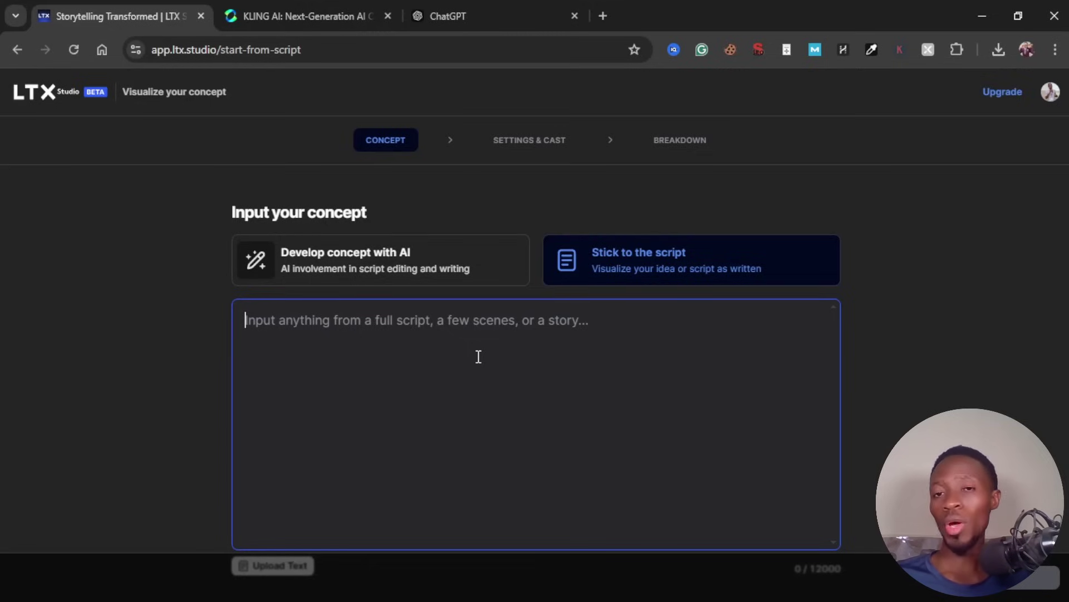
scroll(525, 334, "down", 1)
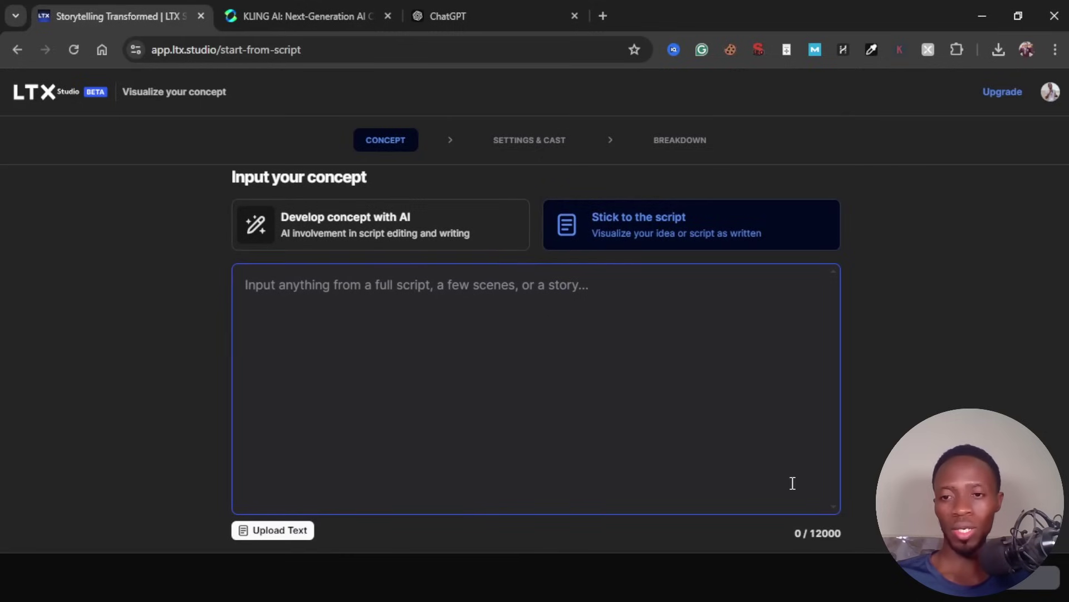
left_click_drag(812, 535, 846, 532)
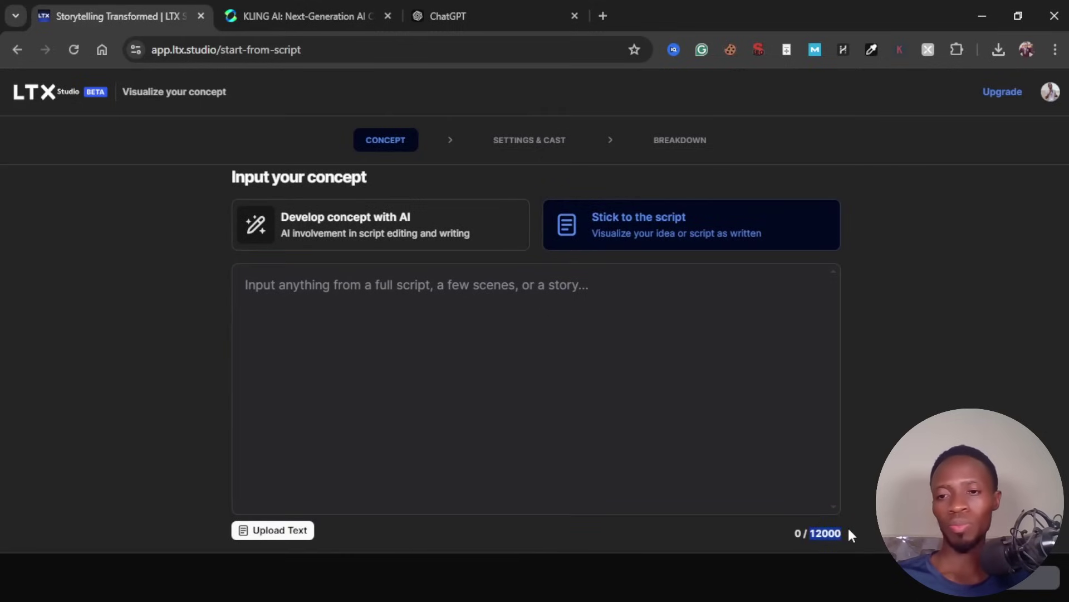
left_click(709, 401)
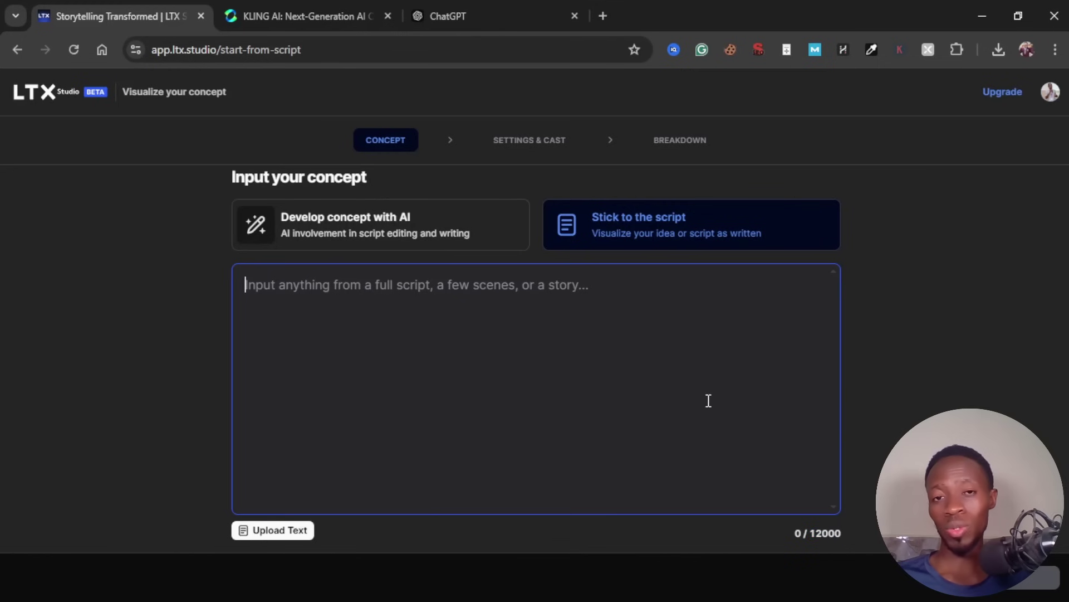
Step: Switch to ChatGPT and copy the story text from "Once upon a time" through "The End."
left_click(462, 7)
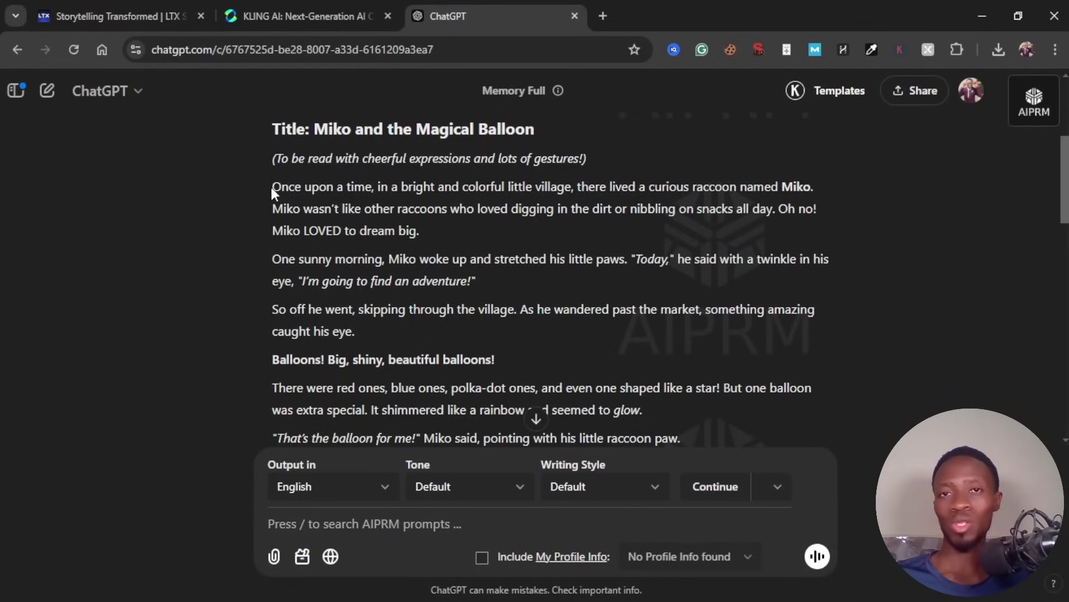
left_click_drag(272, 190, 355, 258)
scroll(355, 252, "down", 1)
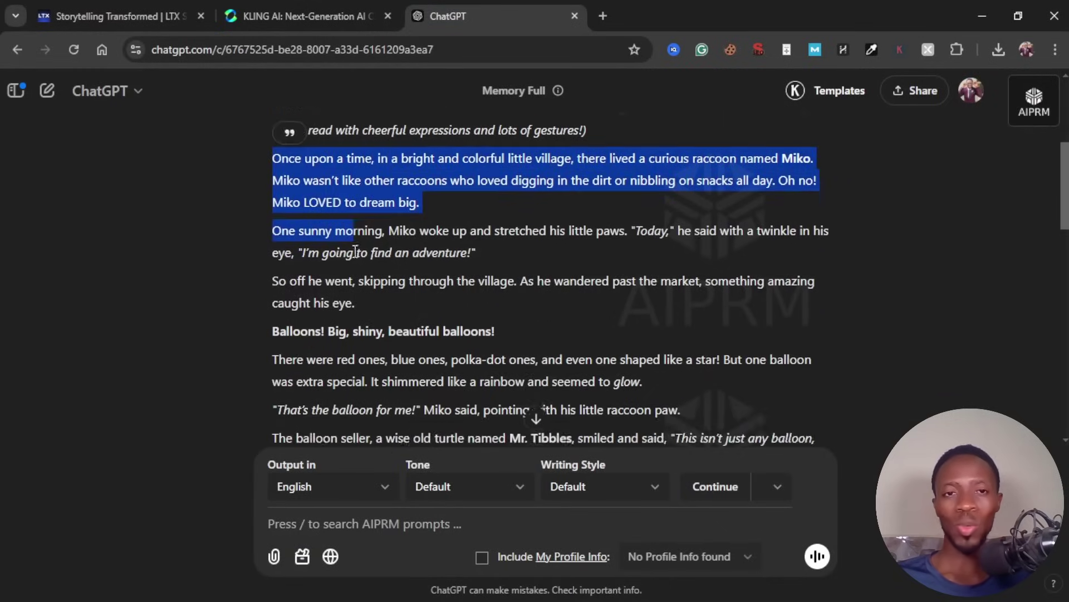
scroll(355, 252, "down", 15)
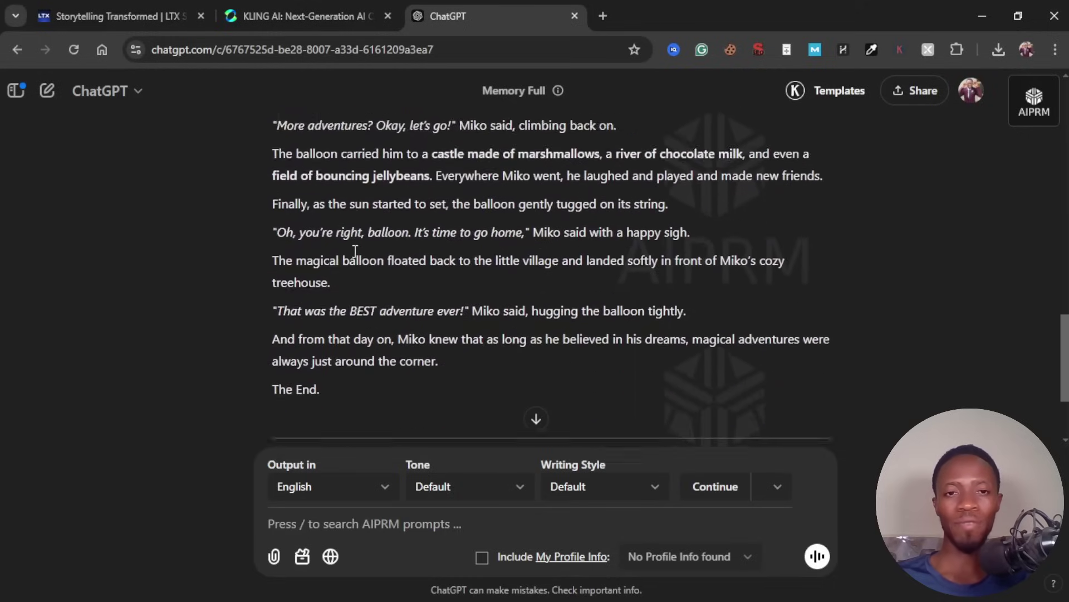
scroll(354, 252, "down", 1)
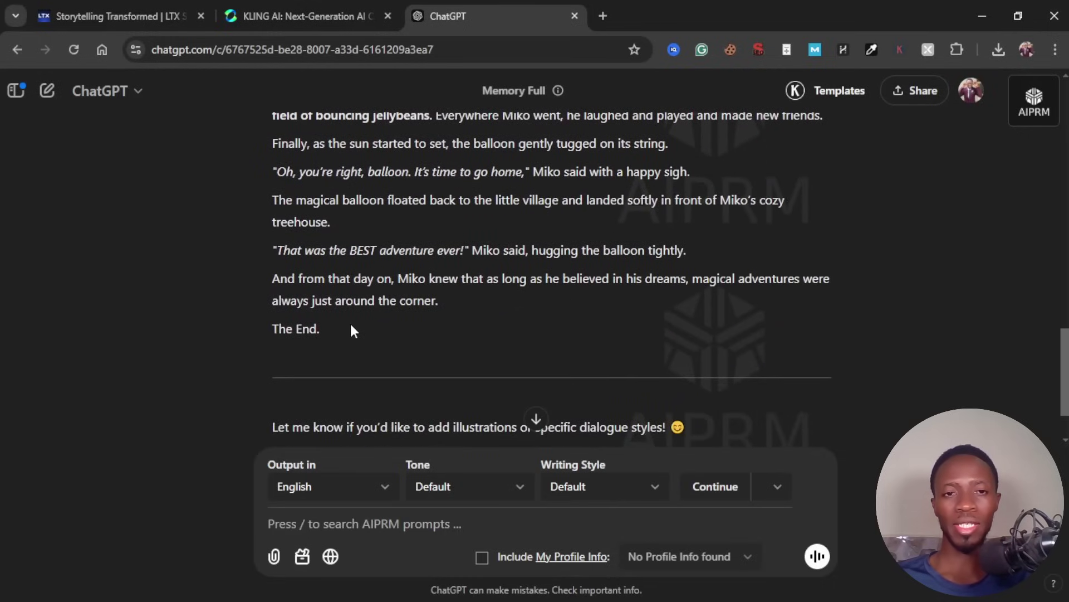
left_click(350, 326, "shift")
right_click(352, 254)
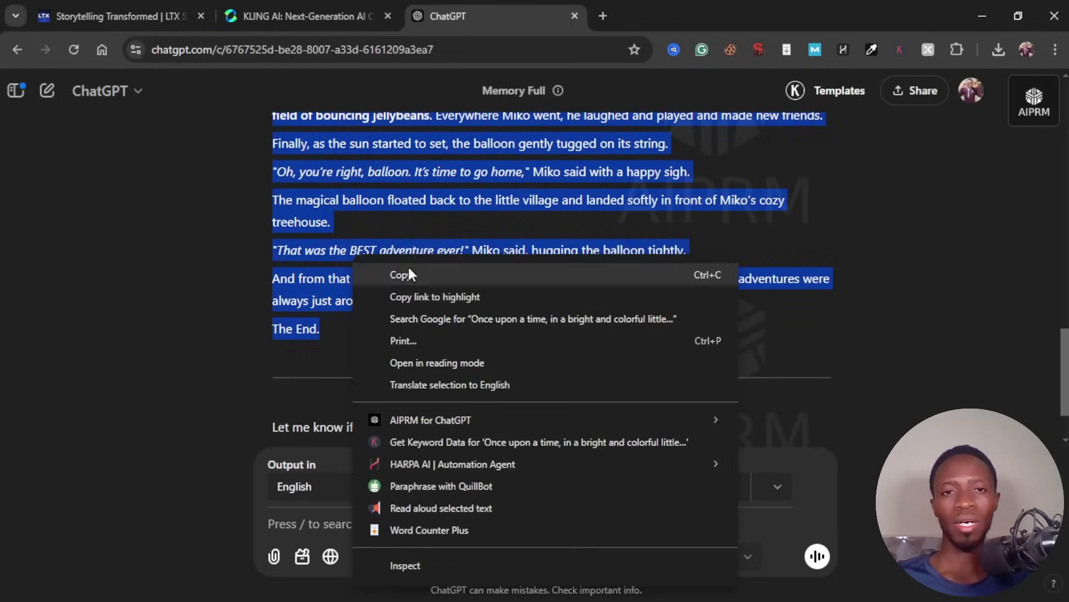
left_click(407, 275)
left_click(345, 235)
Step: Switch to LTX Studio, paste the copied story into the concept box and check its character count against the limit
left_click(89, 15)
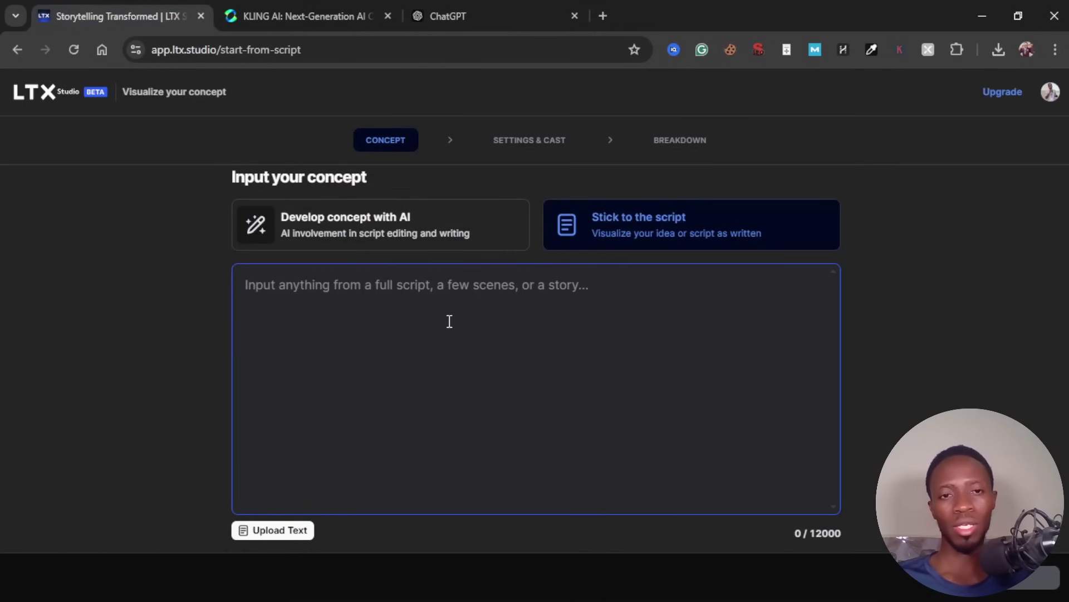
key("ctrl+v")
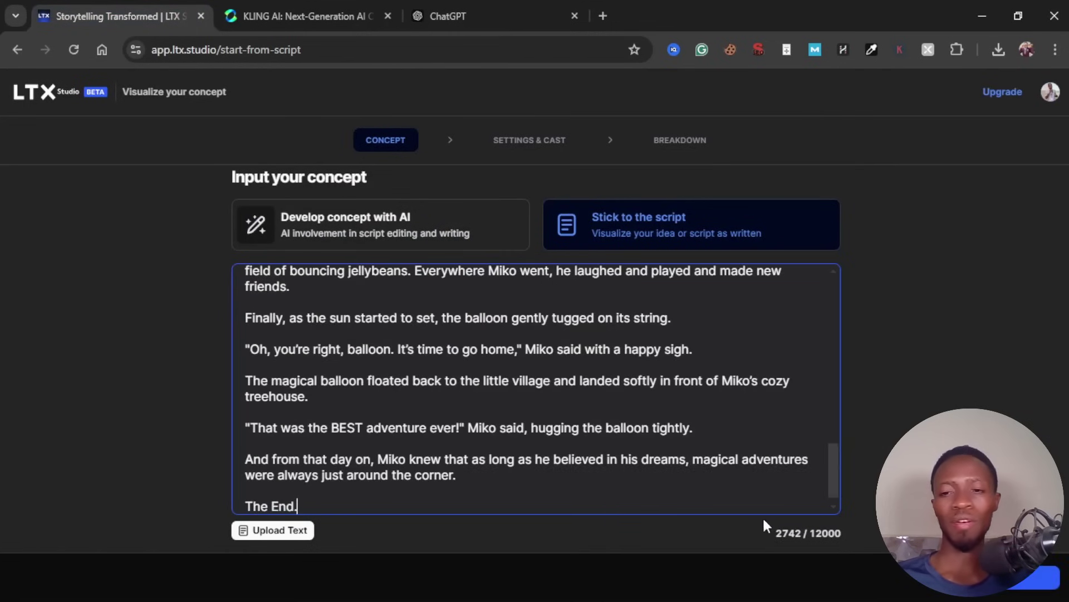
double_click(786, 533)
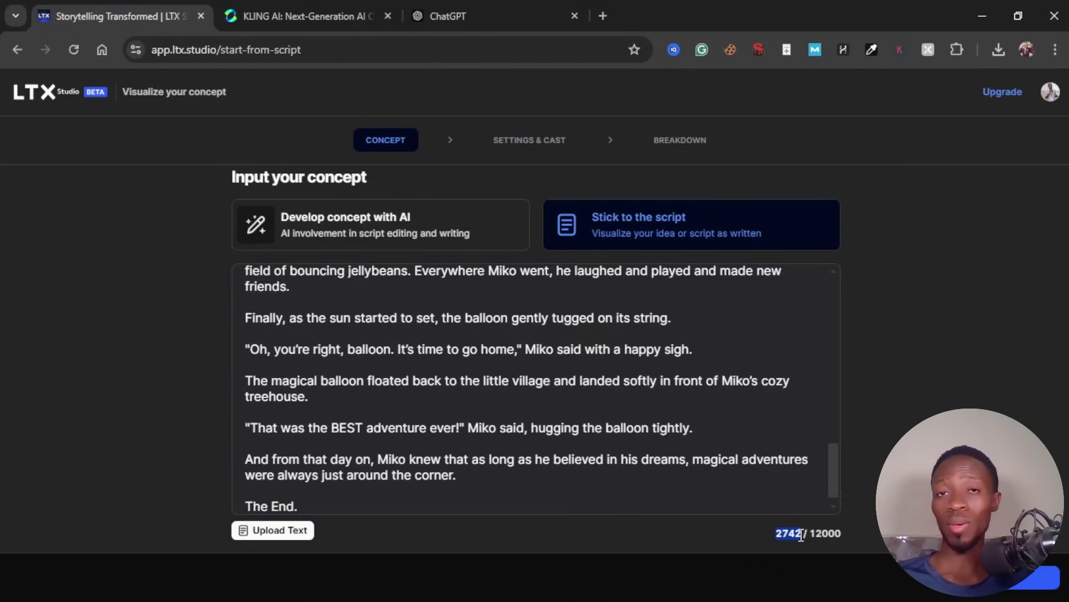
left_click(699, 443)
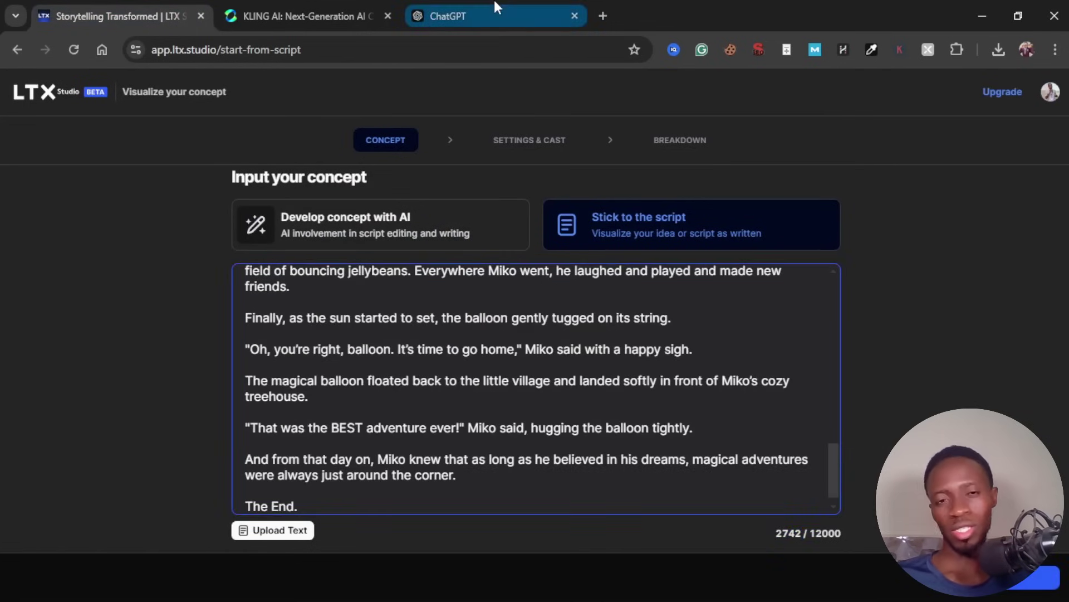
scroll(520, 396, "up", 15)
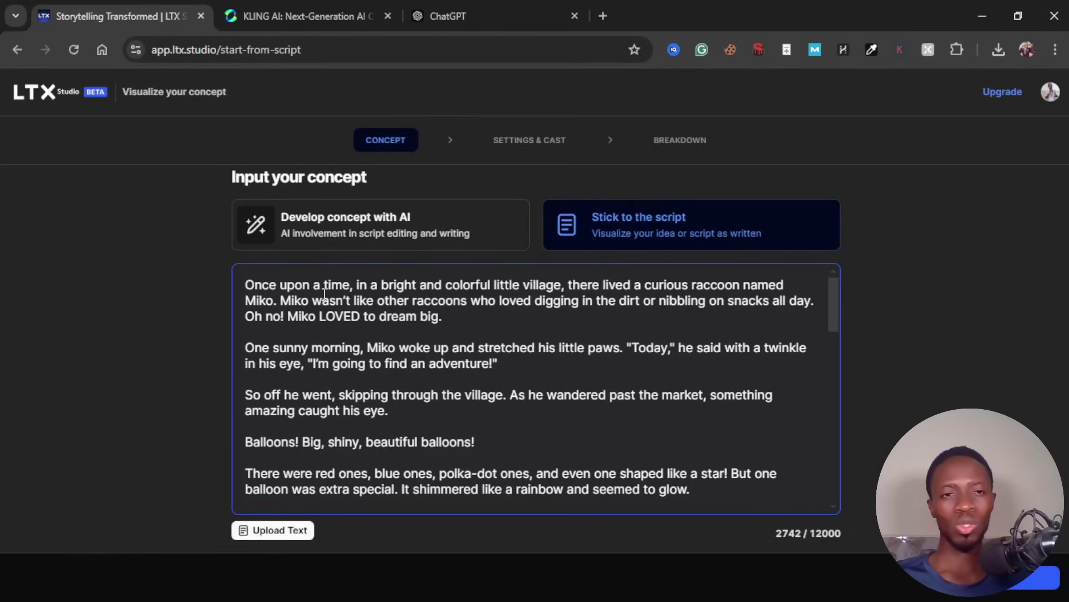
Step: Copy the story from ChatGPT including its title and reading note, replace the LTX Studio concept text with it and continue to the settings and cast
left_click(482, 4)
scroll(373, 313, "up", 15)
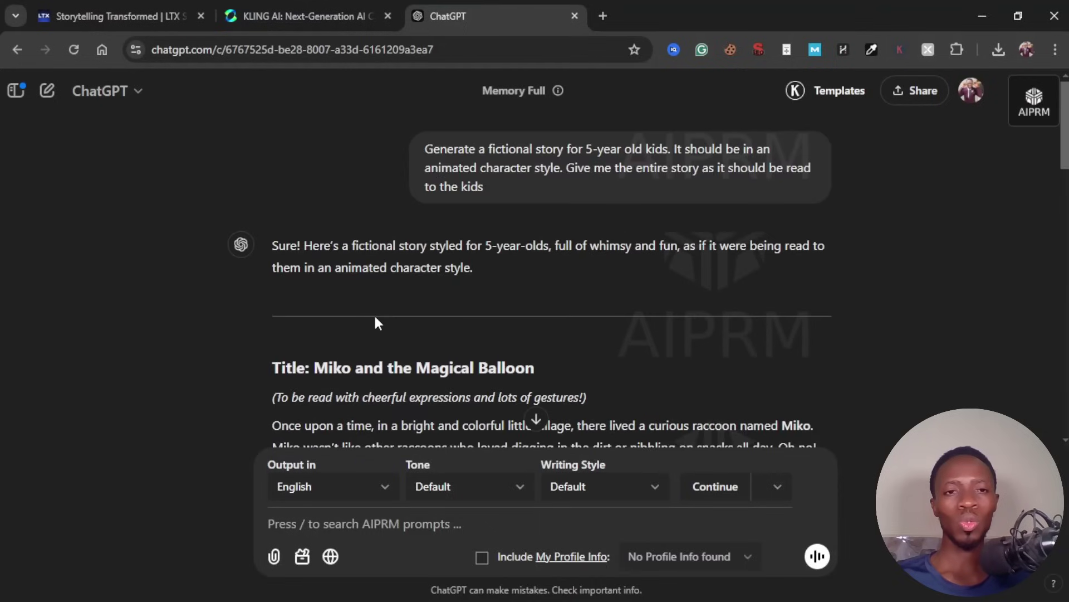
scroll(375, 316, "down", 3)
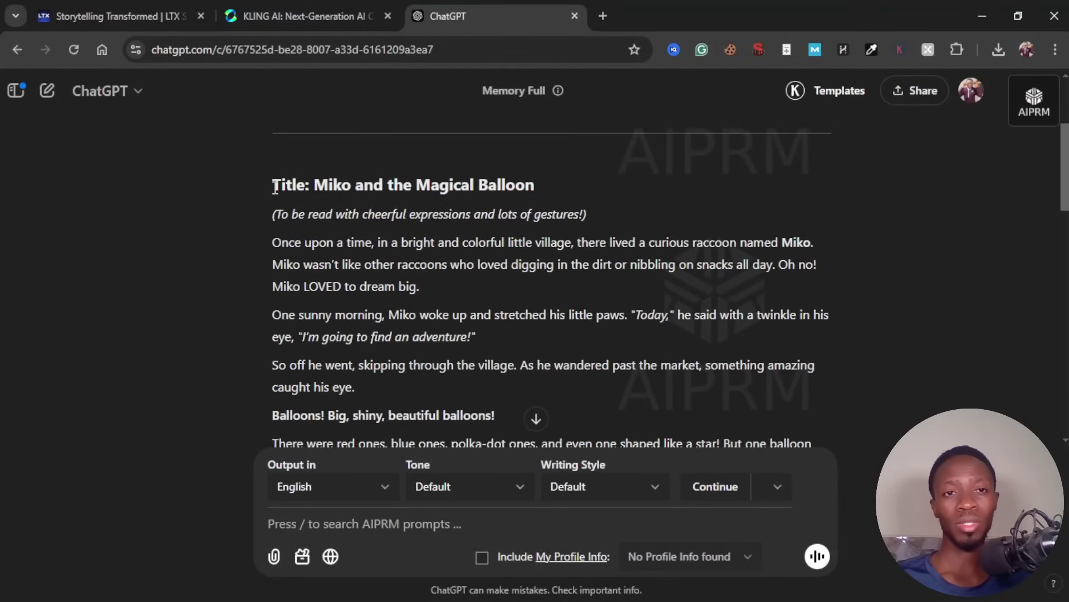
left_click_drag(273, 185, 486, 325)
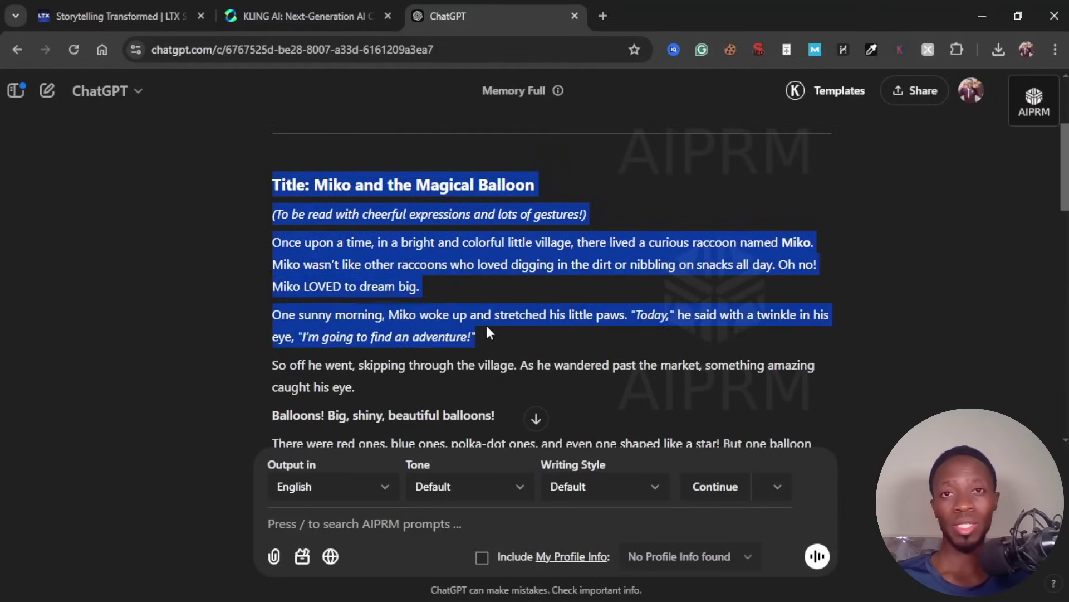
scroll(486, 325, "down", 5)
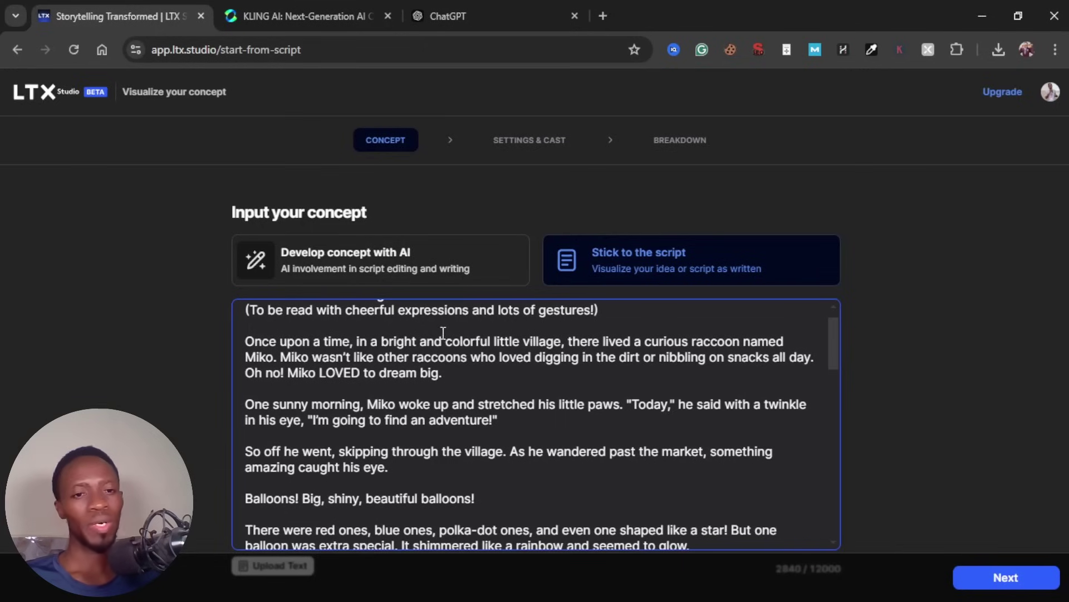
scroll(448, 391, "down", 5)
scroll(447, 392, "up", 6)
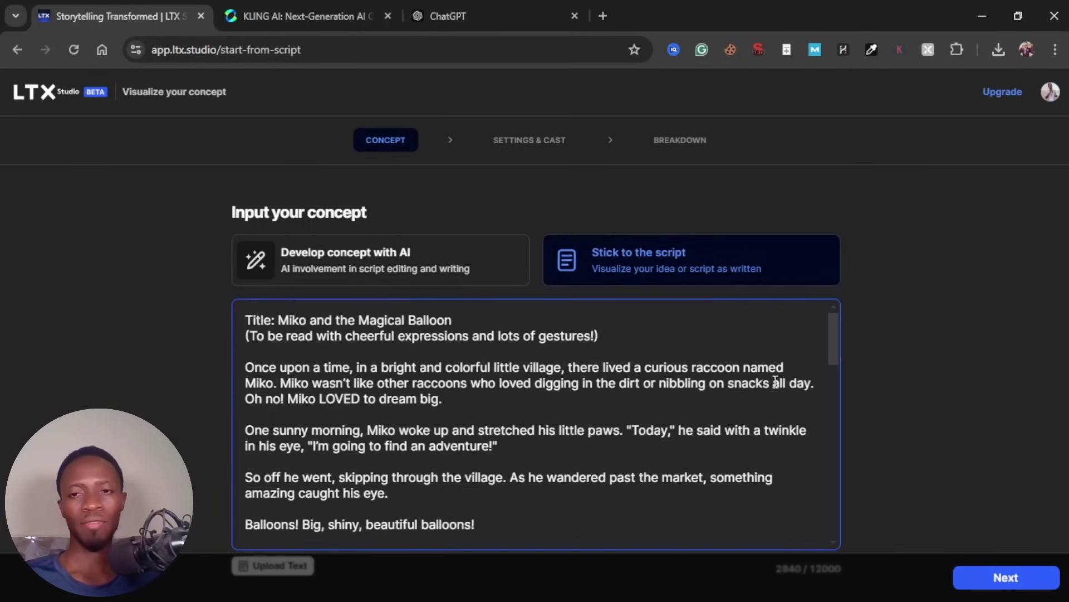
scroll(846, 377, "down", 1)
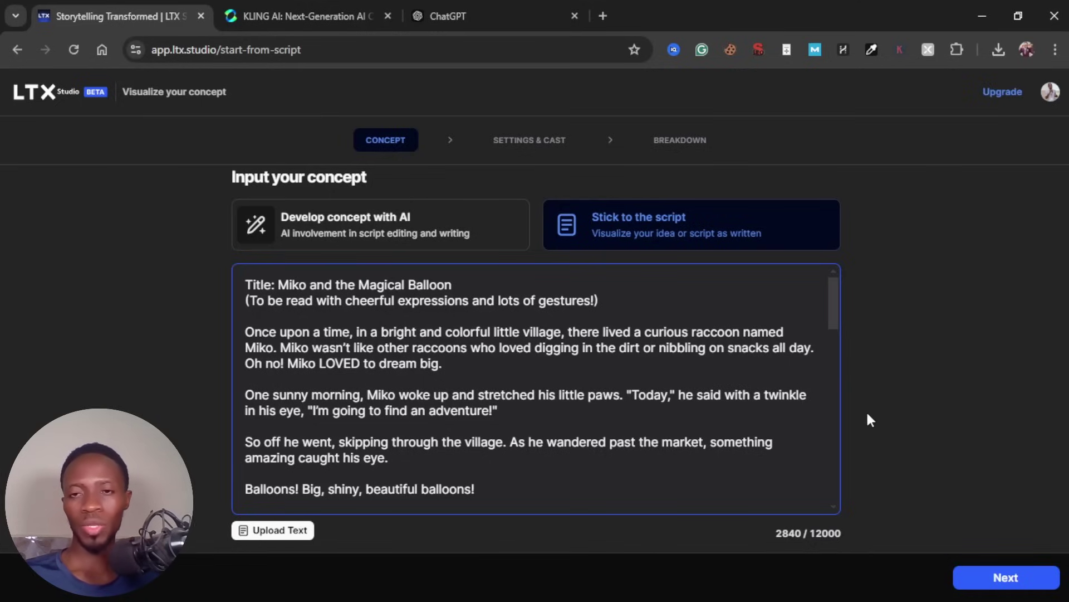
left_click(1002, 579)
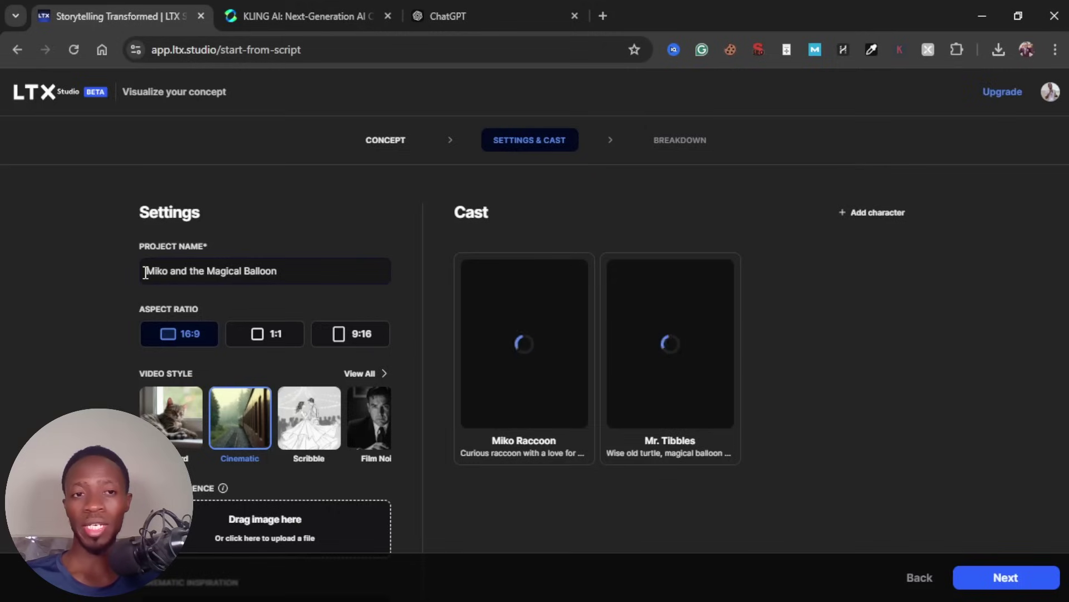
Step: Check the project name and set the video style to 3D Cartoon
left_click_drag(147, 272, 279, 265)
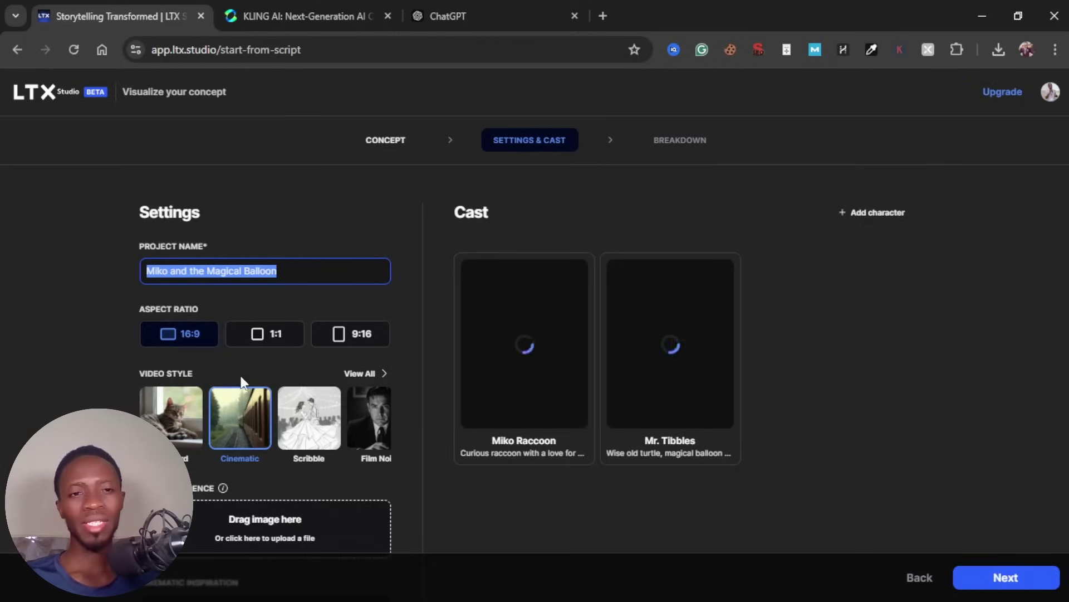
scroll(426, 389, "down", 1)
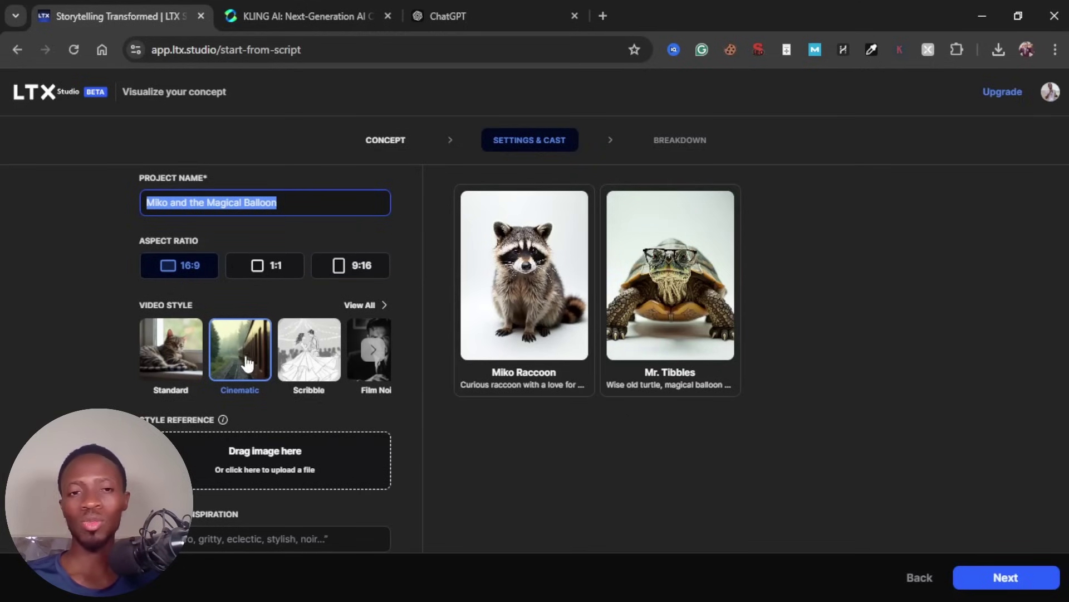
left_click(380, 308)
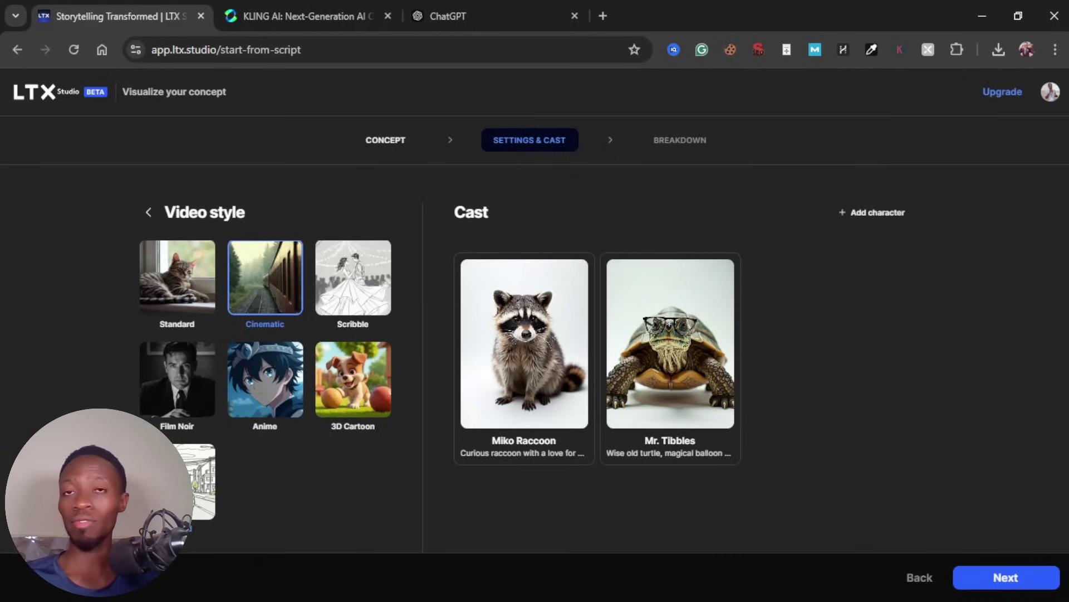
left_click(347, 384)
left_click(149, 212)
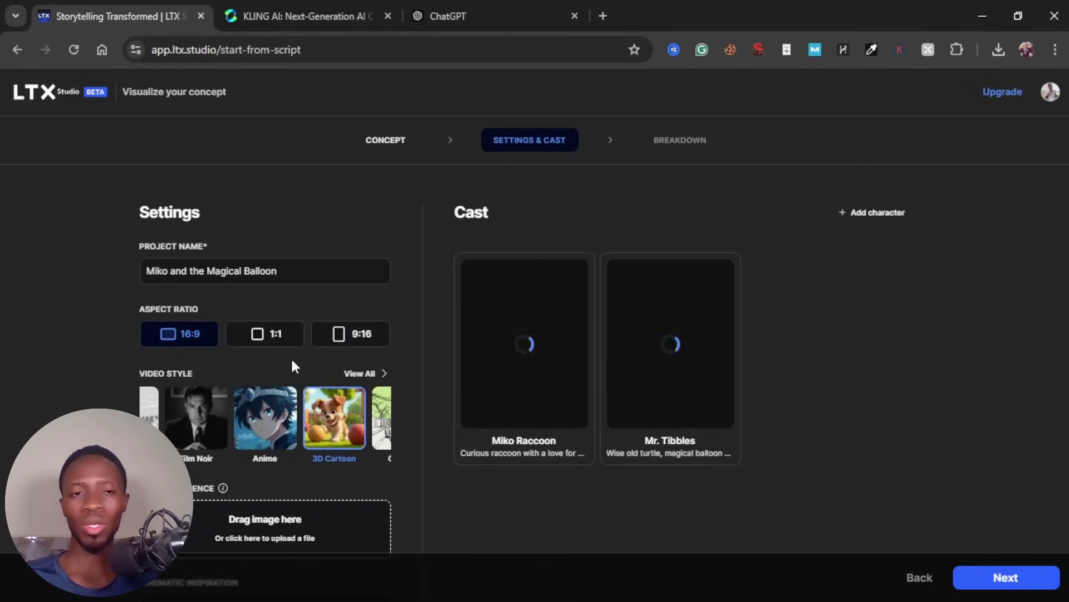
Step: Review the style reference option and the generated cast characters with their names and descriptions
scroll(288, 388, "down", 2)
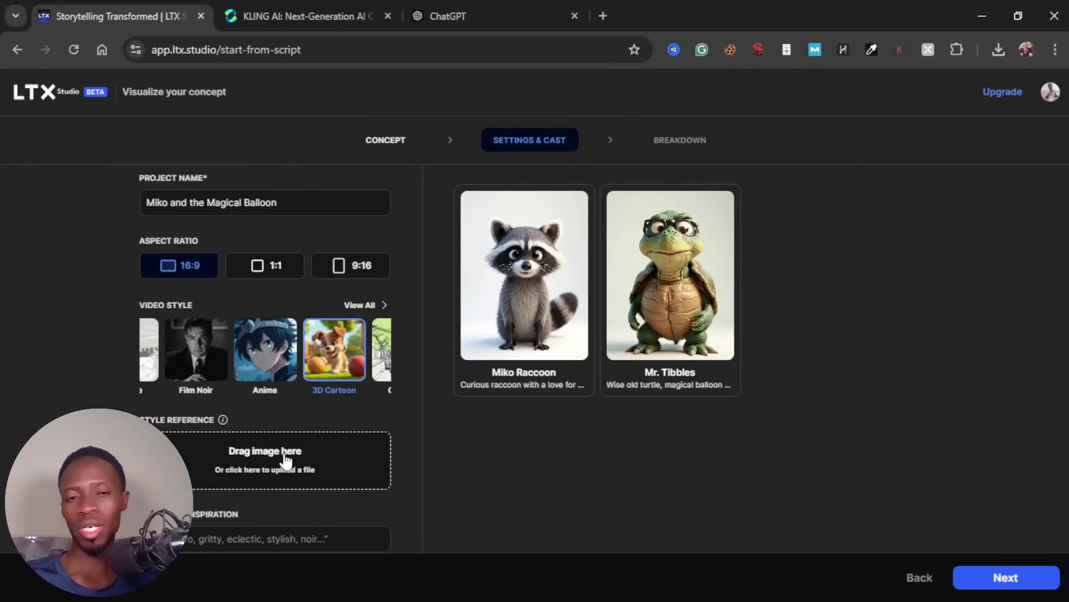
mouse_move(466, 340)
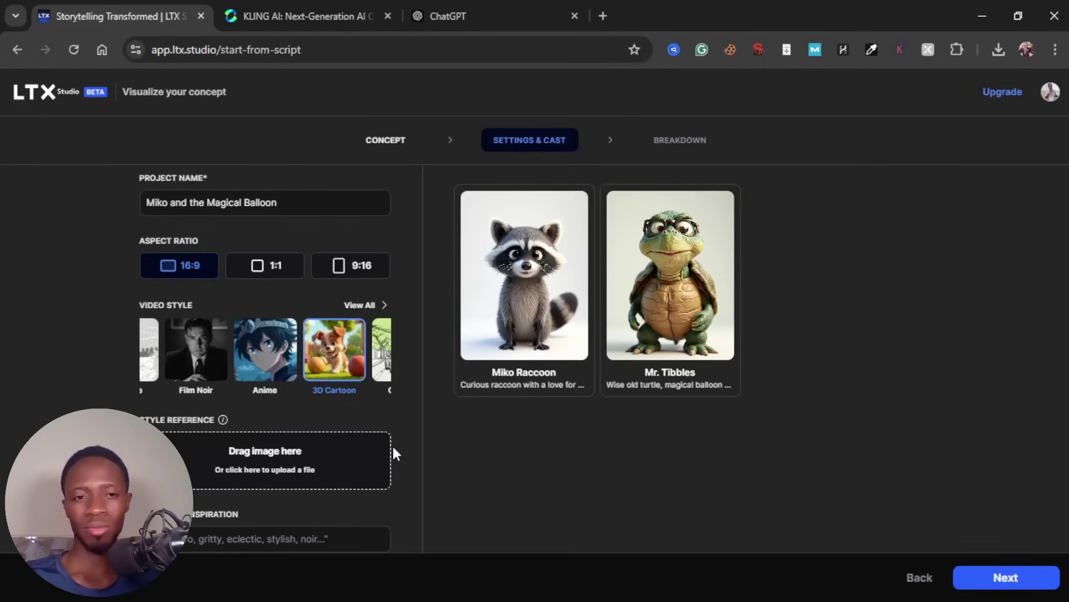
scroll(200, 315, "up", 1)
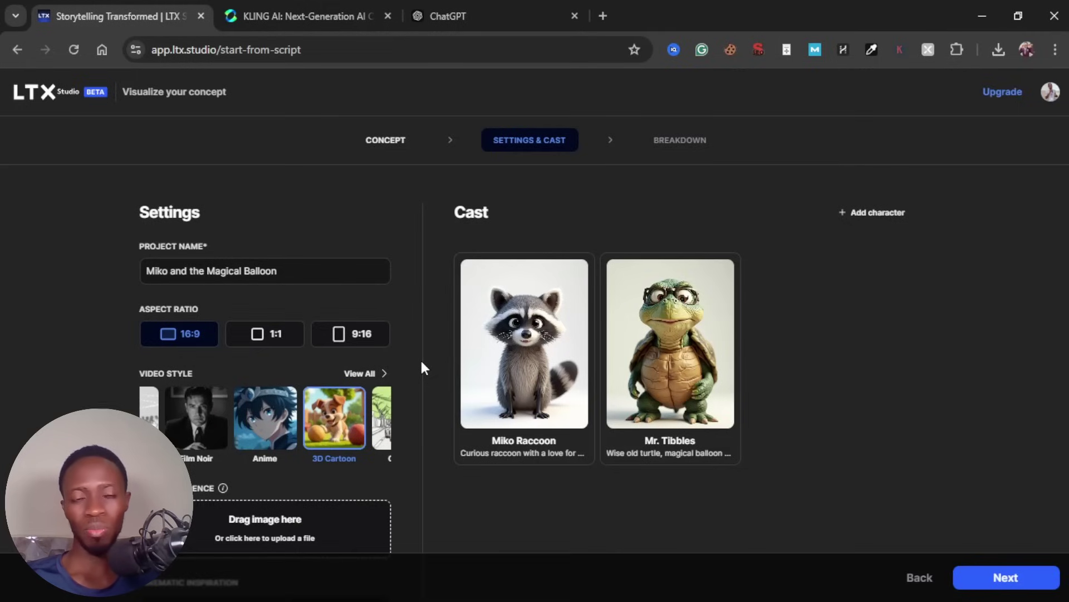
scroll(421, 363, "down", 1)
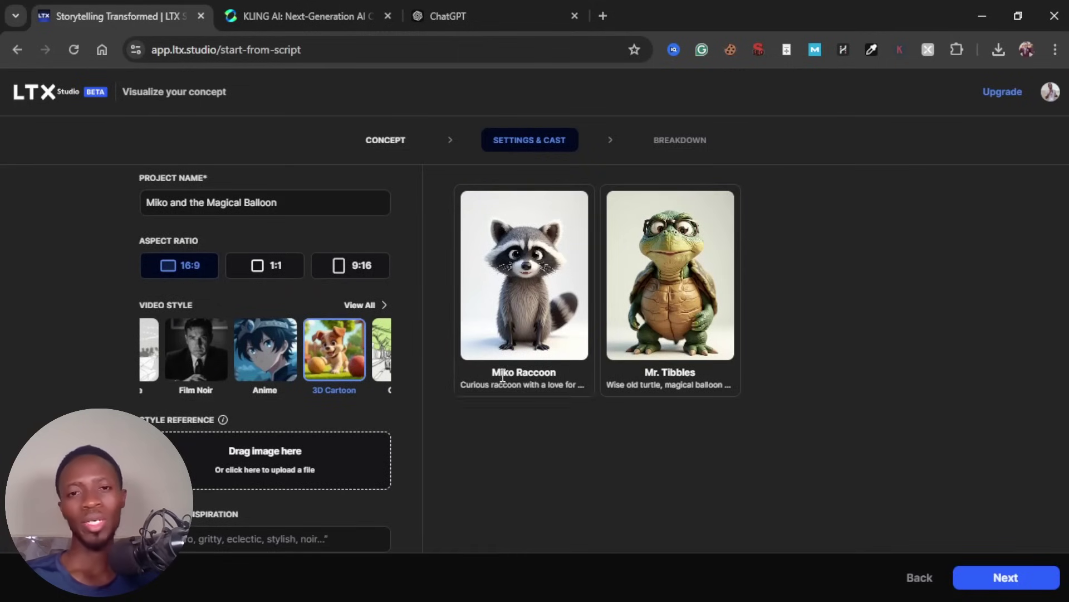
left_click_drag(494, 376, 558, 371)
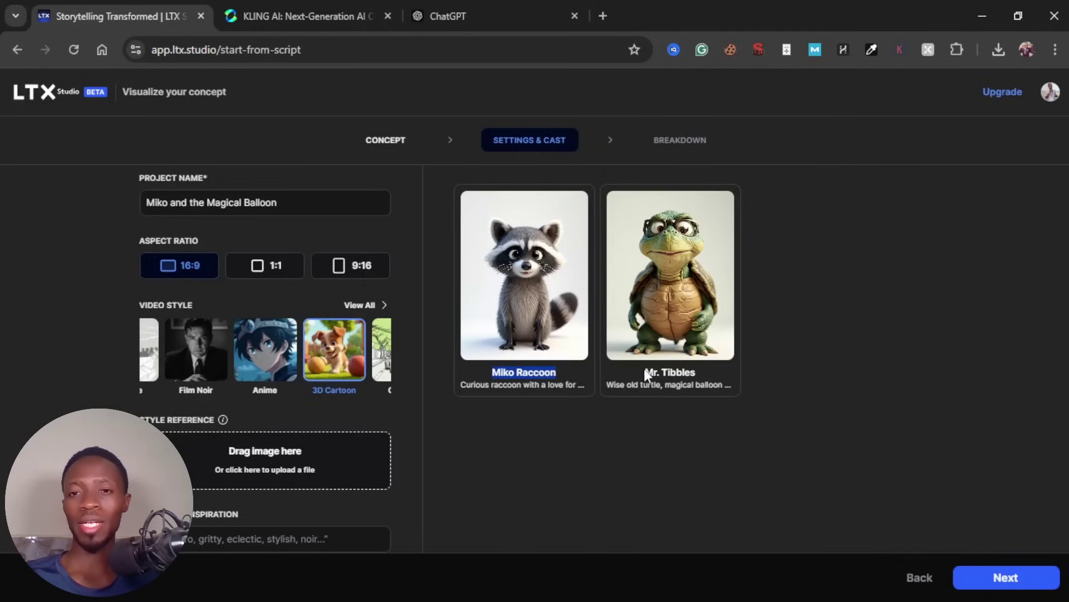
left_click_drag(644, 369, 689, 372)
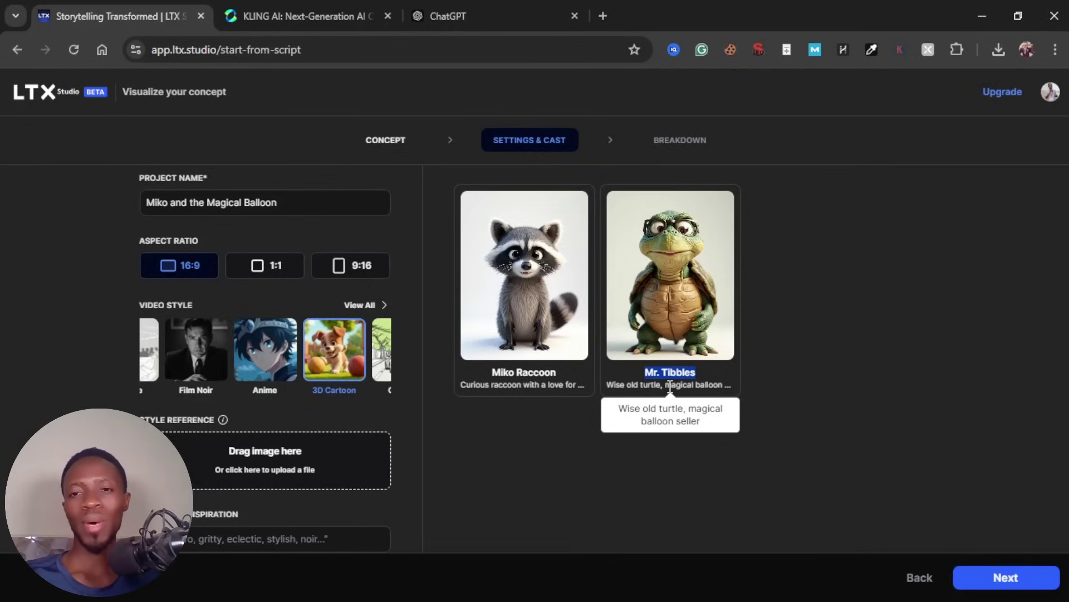
left_click(601, 402)
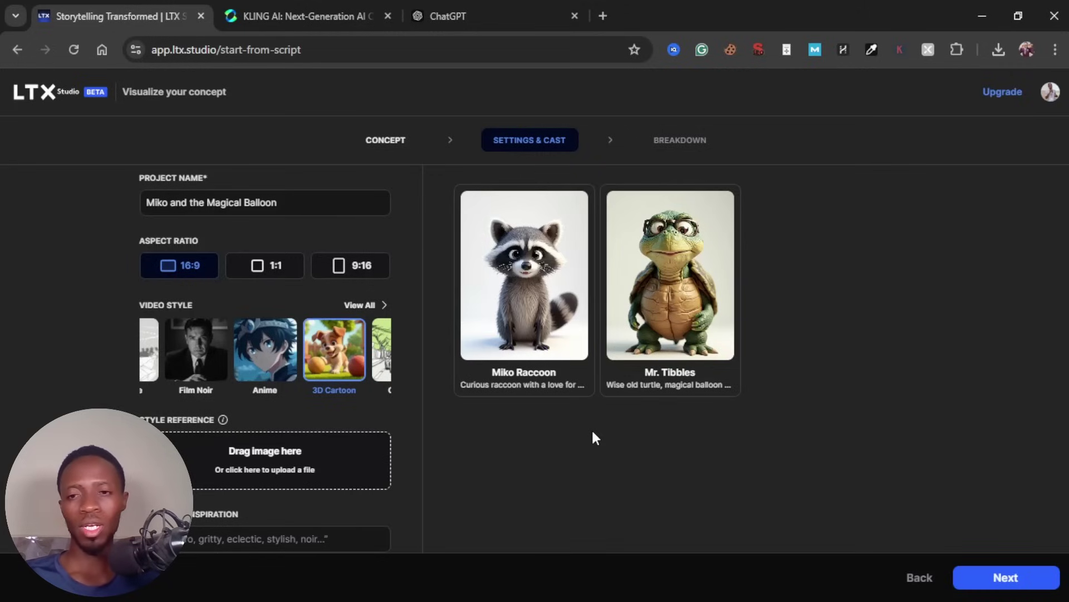
Step: Switch to ChatGPT and send the request "Do it again, but this time, include a narration for the story"
left_click(477, 7)
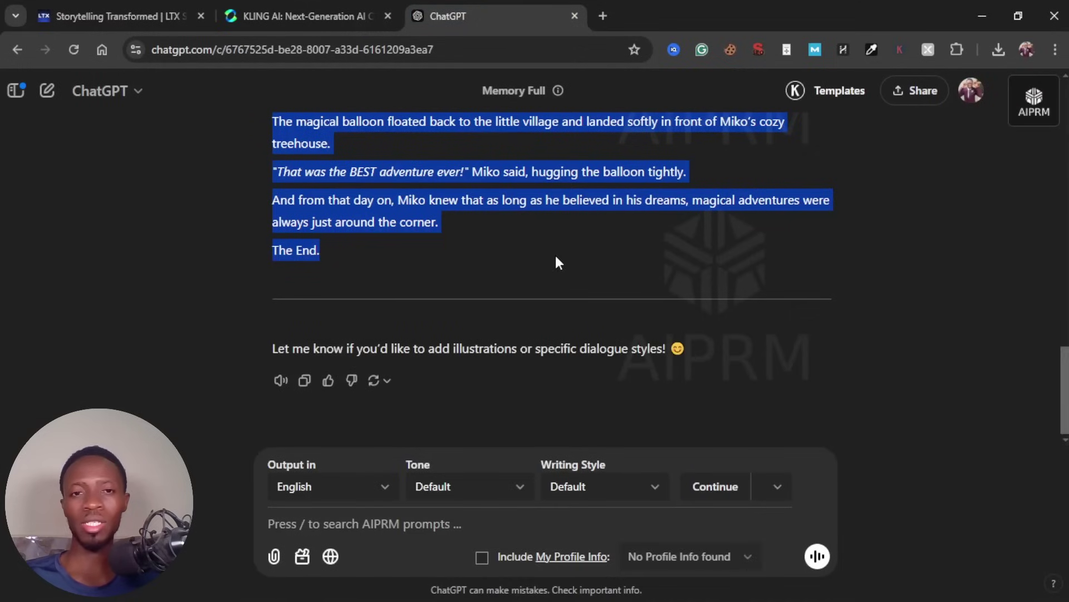
left_click(390, 518)
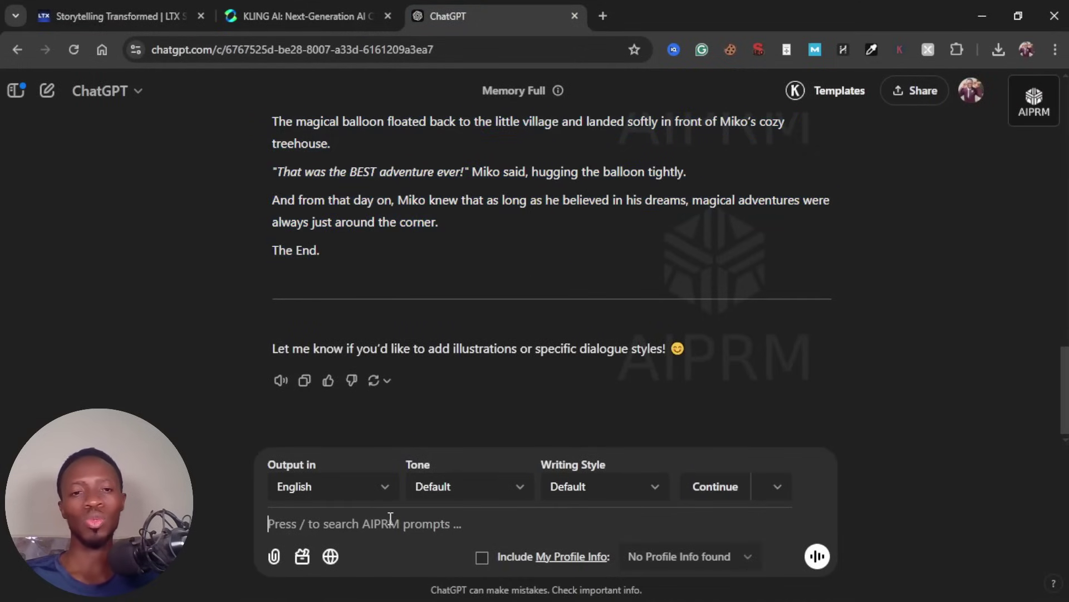
type("Do it aga")
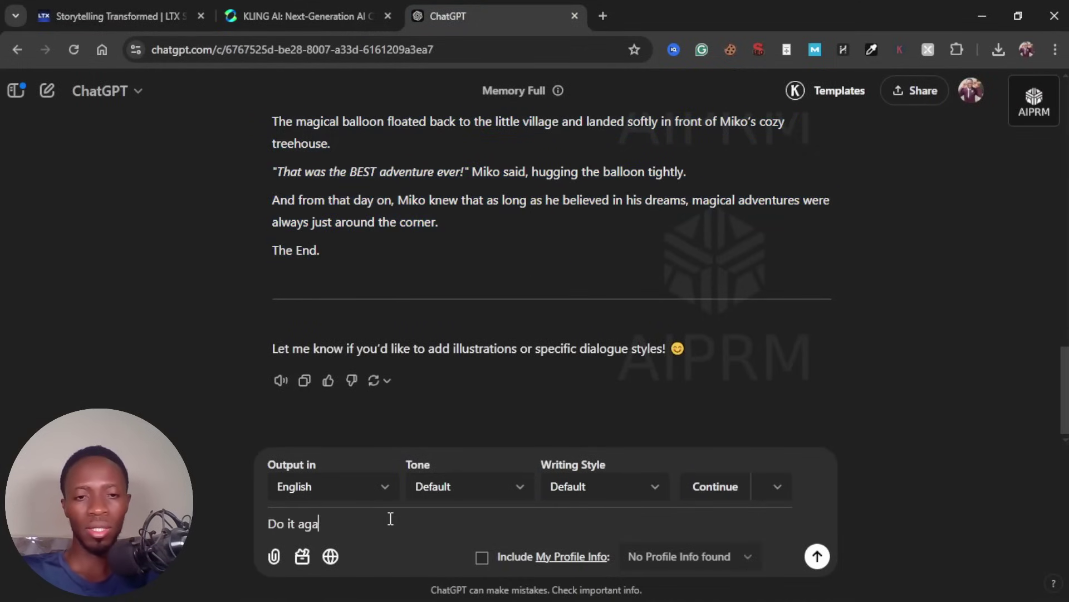
type("in, but this ")
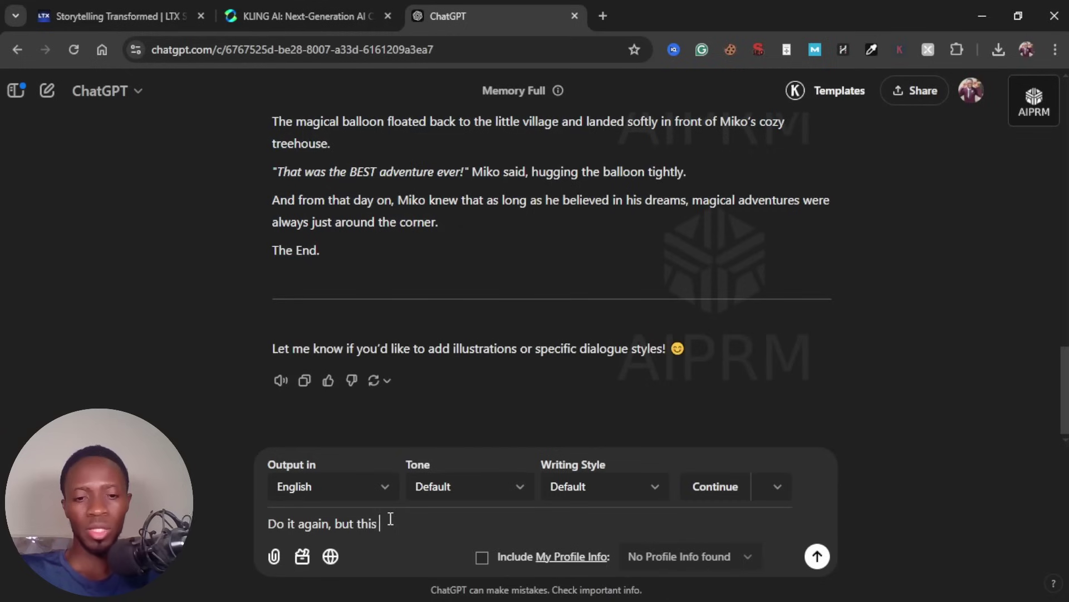
type("time, ")
type("in")
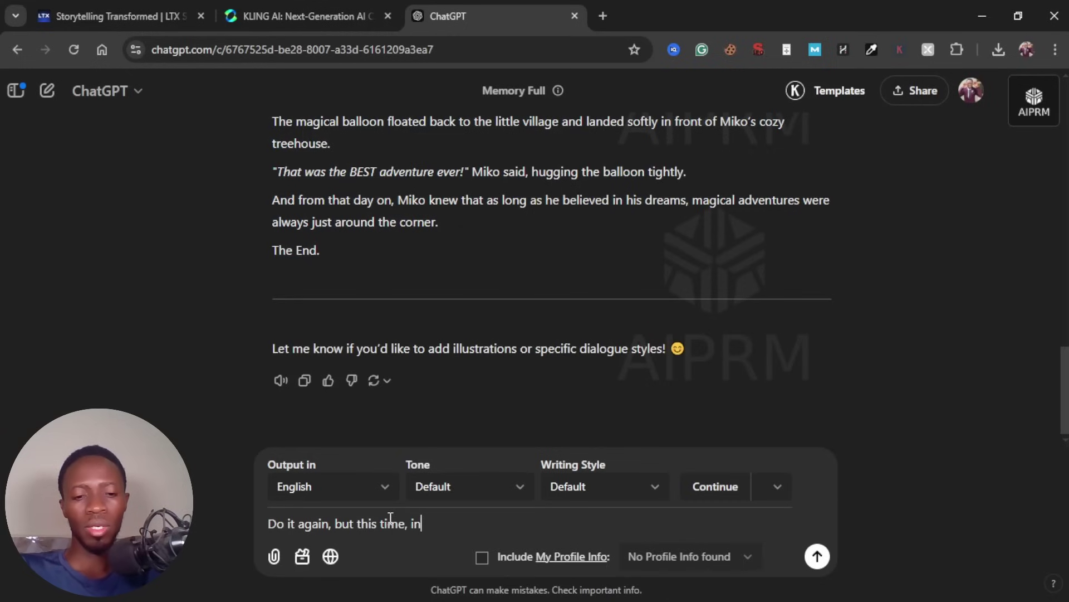
type("clude a narratio")
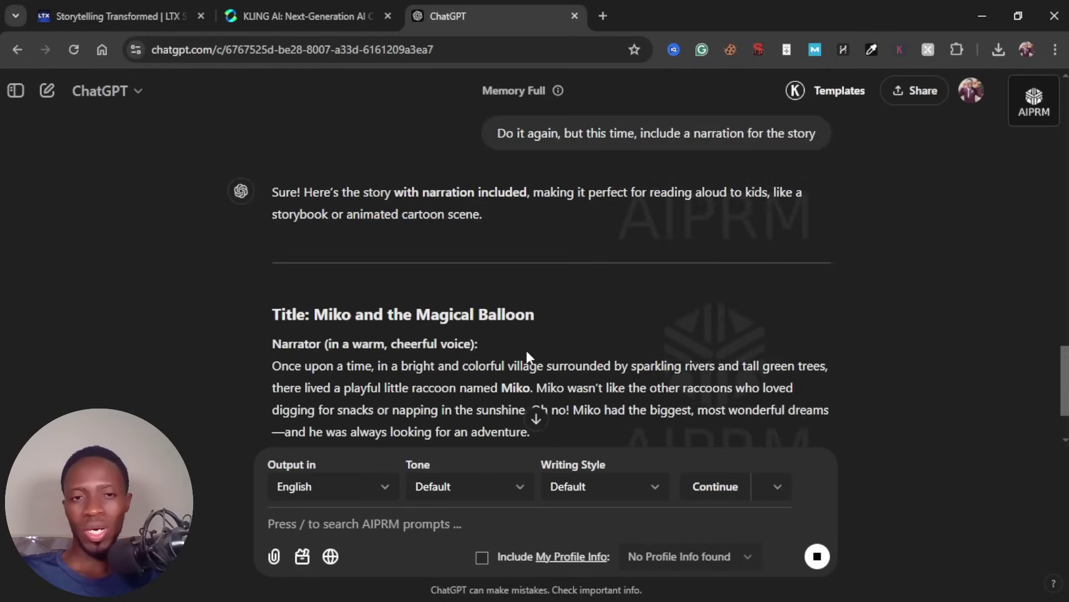
scroll(526, 356, "down", 3)
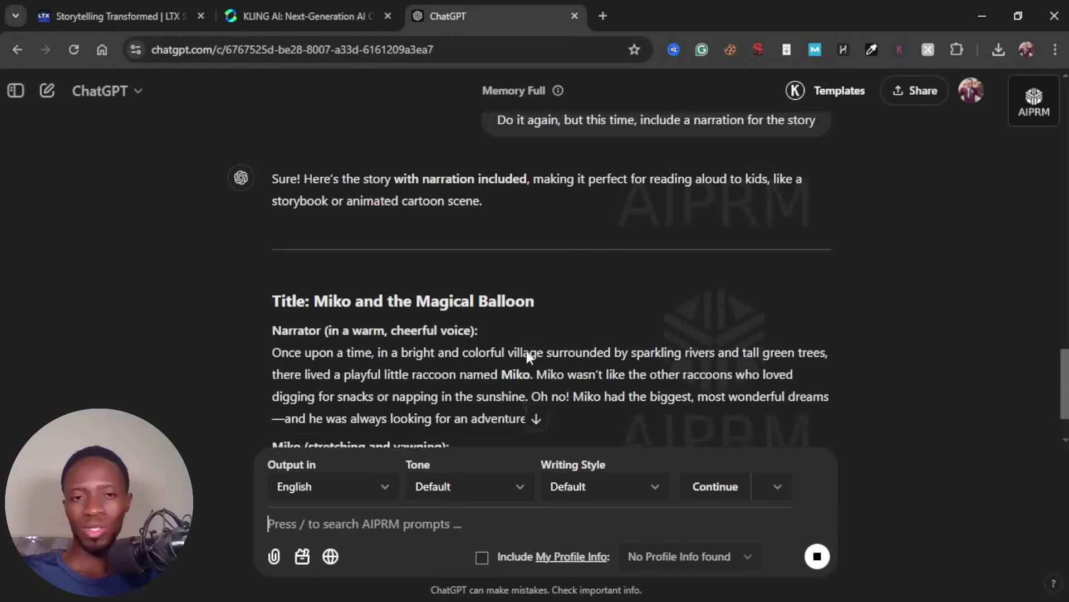
Step: Read the narrated story, clear the old script from the LTX Studio concept and switch back to ChatGPT
scroll(526, 350, "down", 2)
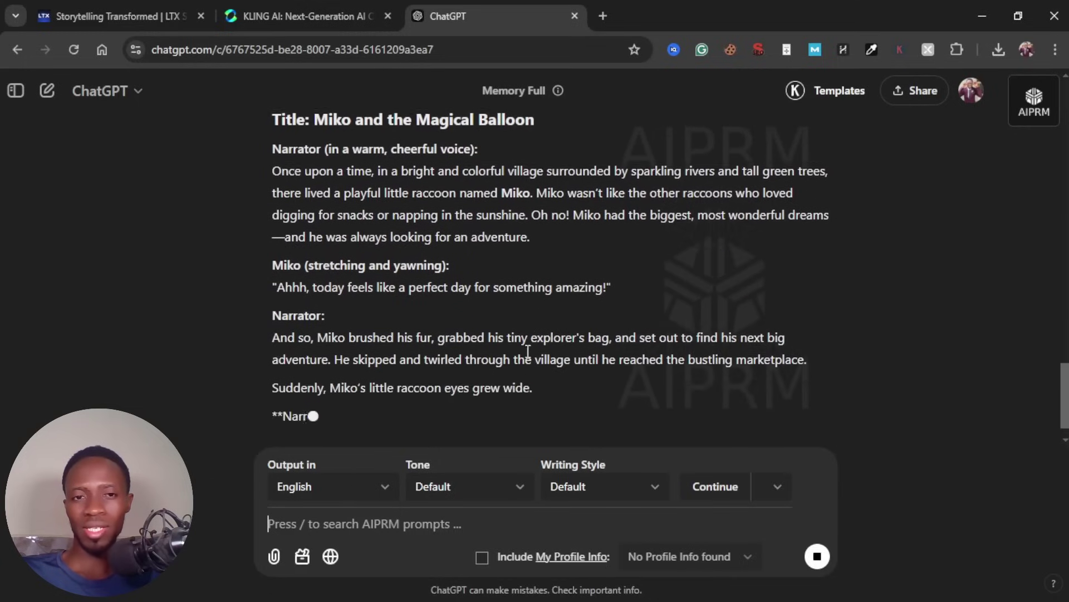
scroll(528, 351, "down", 3)
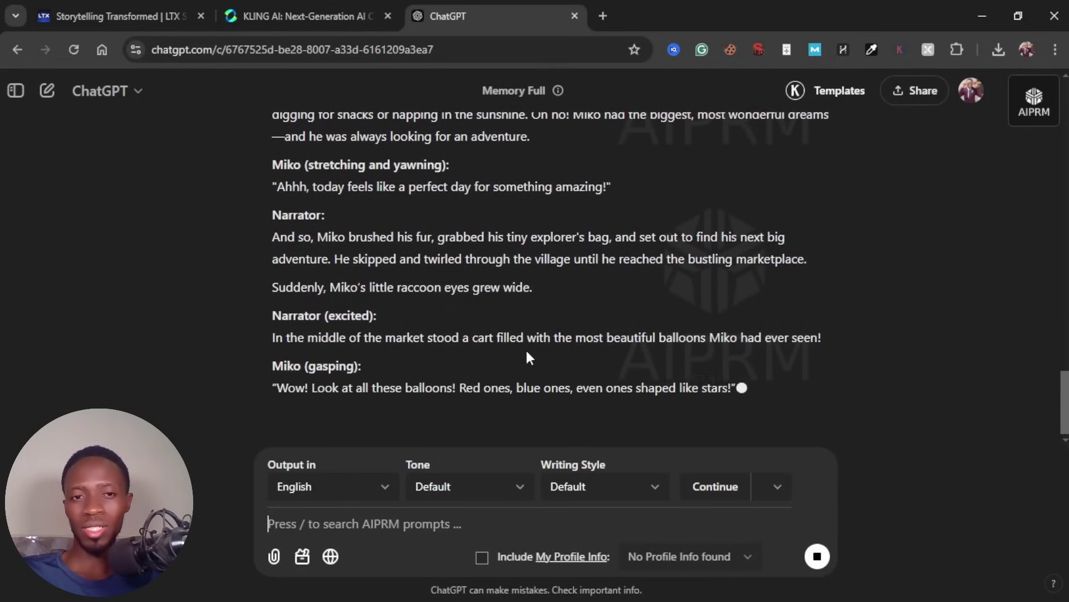
scroll(454, 286, "down", 2)
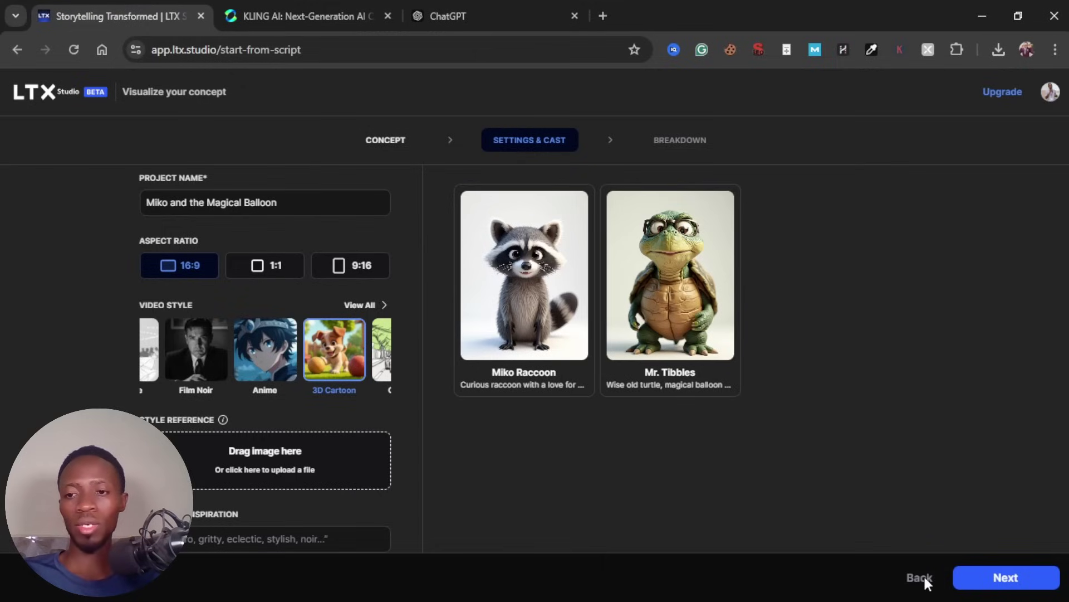
left_click(392, 141)
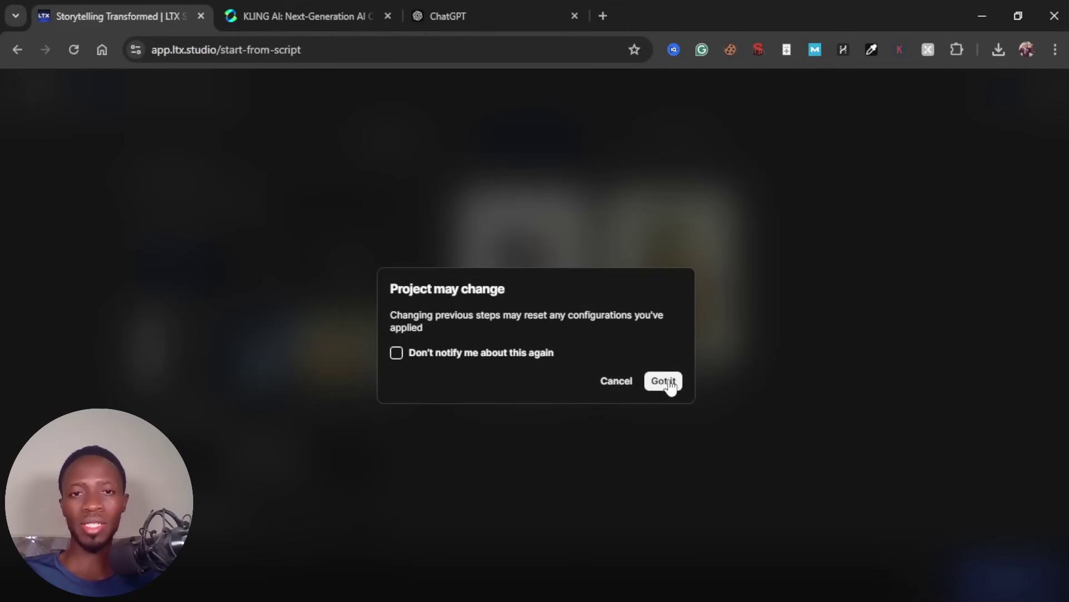
left_click(663, 381)
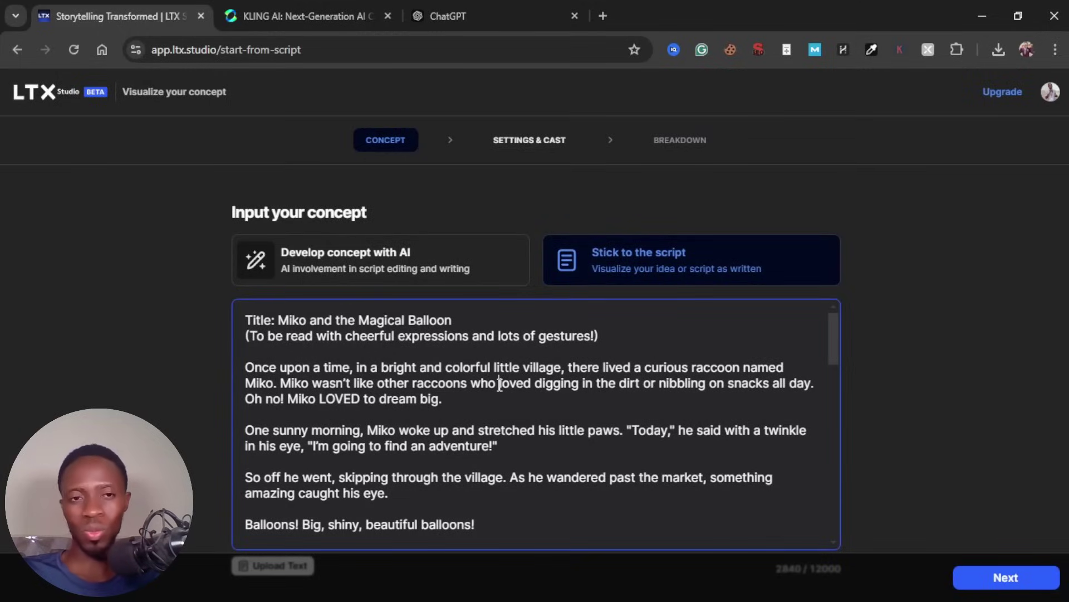
key("ctrl+a")
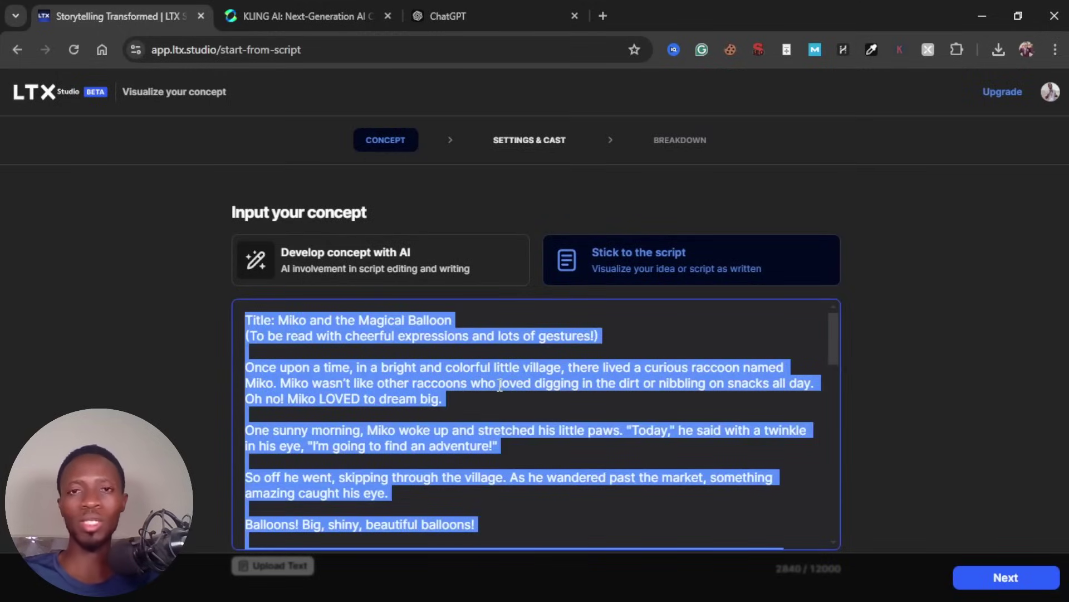
key("BackSpace")
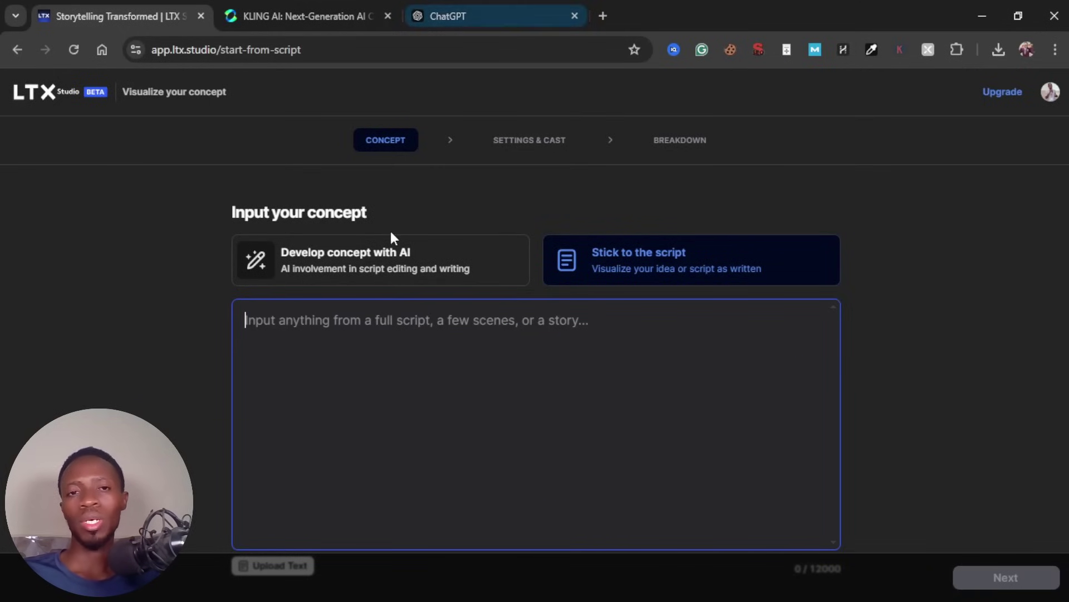
left_click(497, 15)
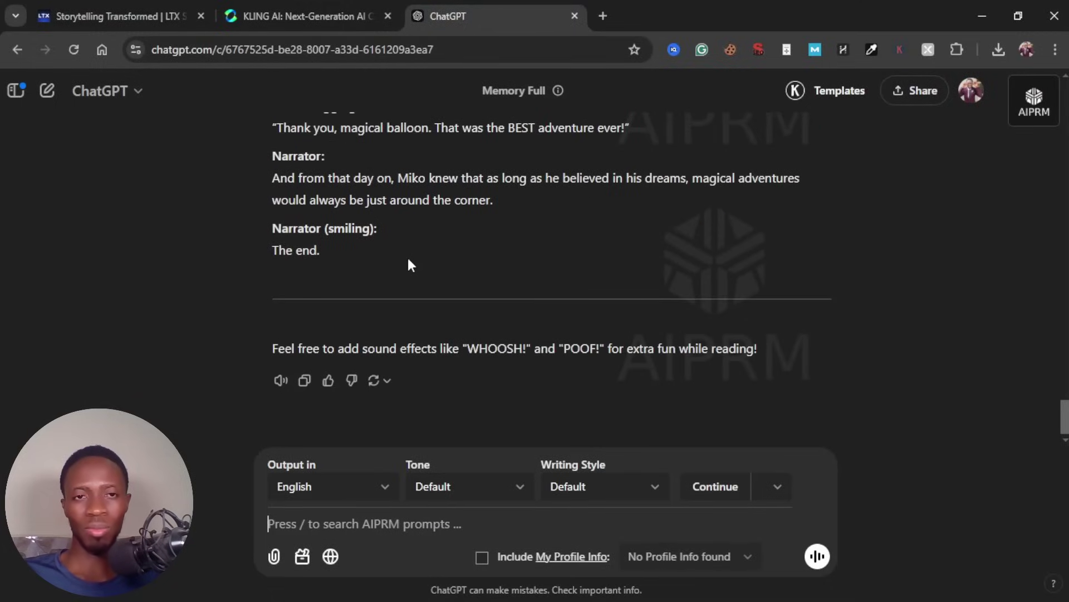
left_click_drag(346, 252, 265, 235)
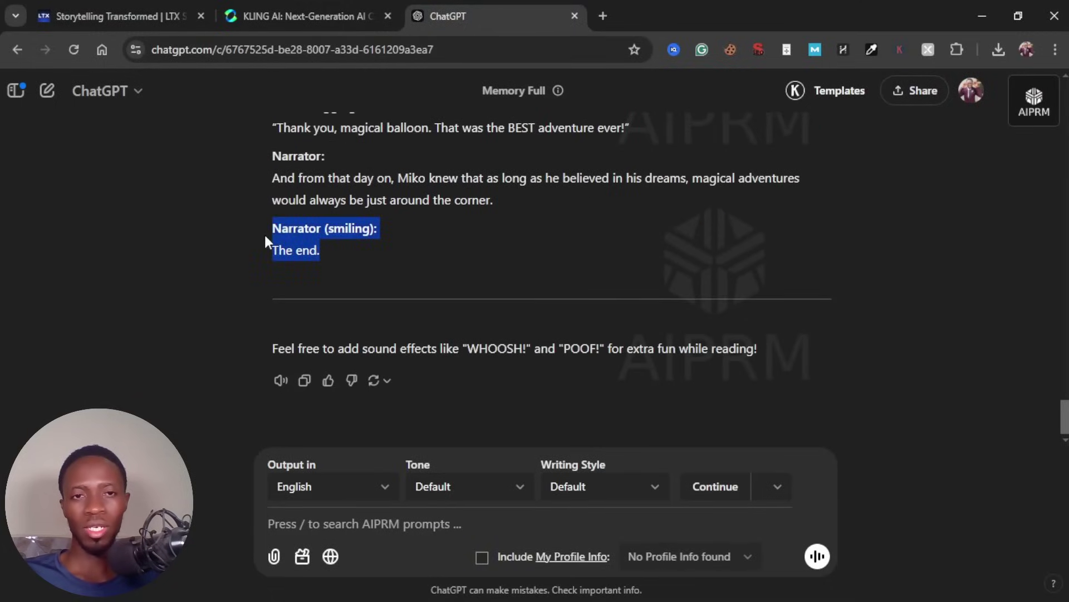
scroll(264, 233, "up", 20)
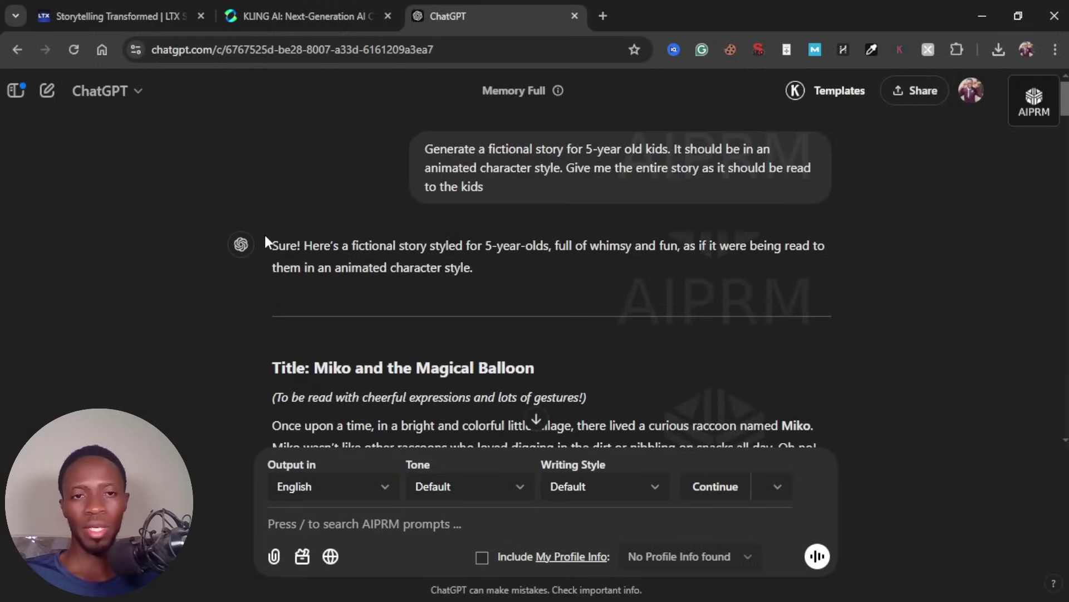
scroll(264, 233, "down", 8)
scroll(265, 235, "down", 15)
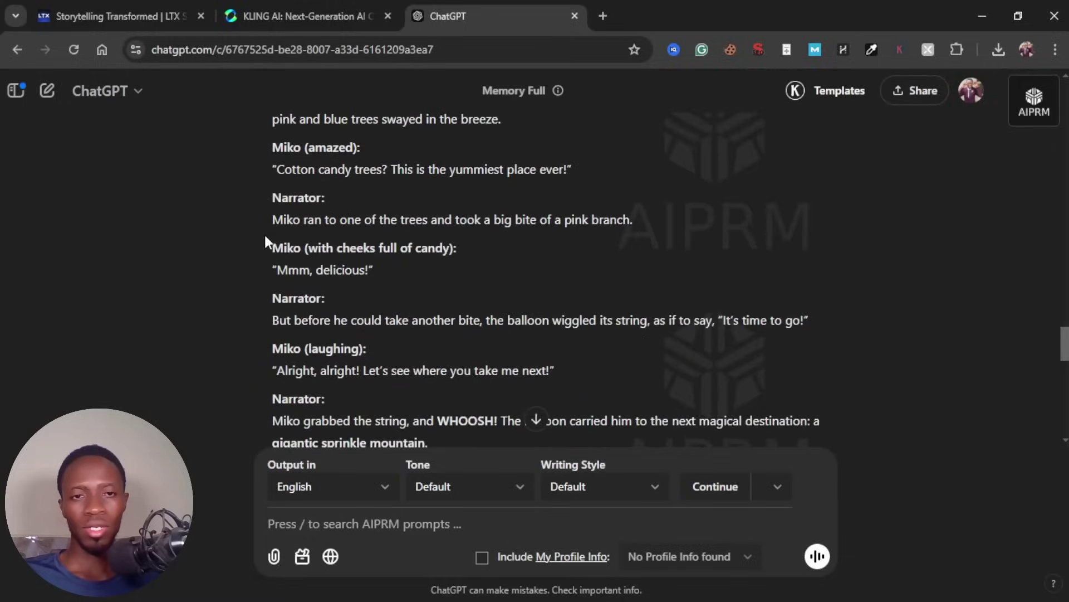
scroll(265, 235, "down", 10)
left_click(412, 280)
Step: Copy the complete narrated story response from ChatGPT and paste it into the empty LTX Studio concept
scroll(412, 279, "down", 3)
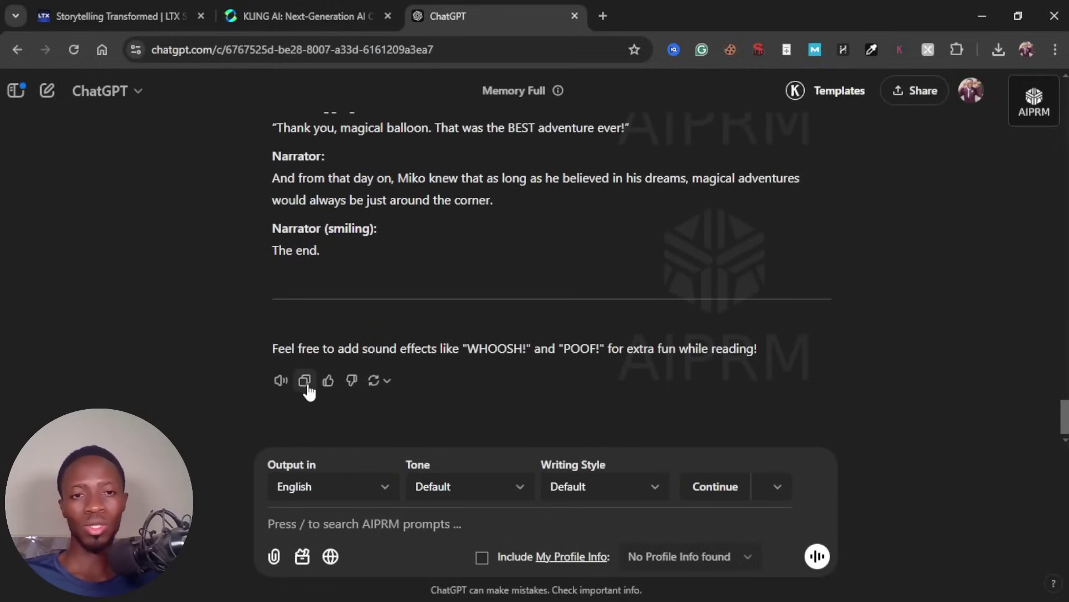
left_click(305, 381)
left_click(184, 15)
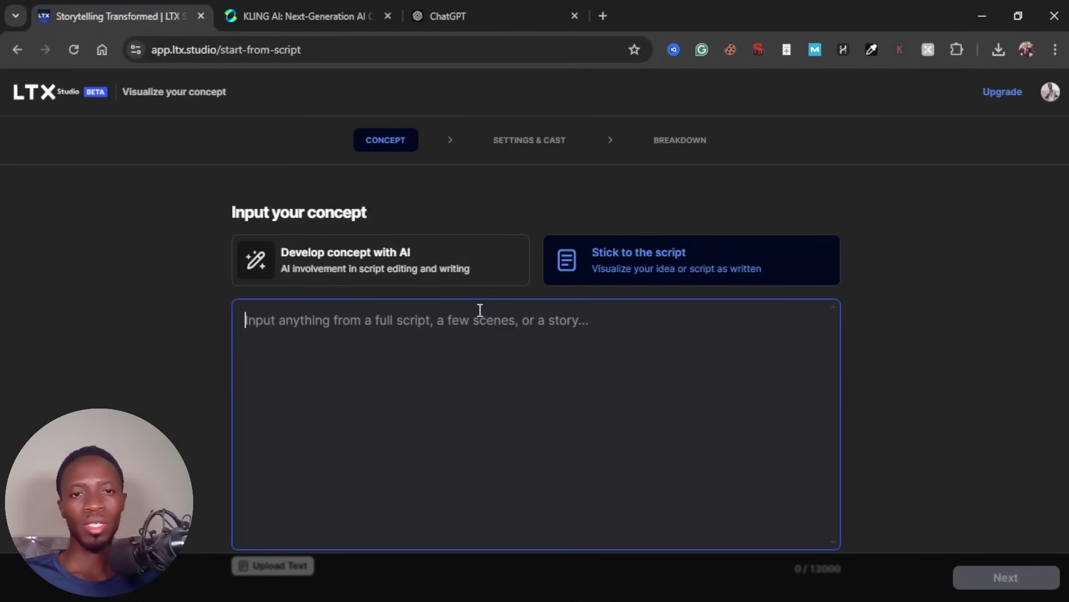
key("ctrl+v")
scroll(525, 428, "down", 1)
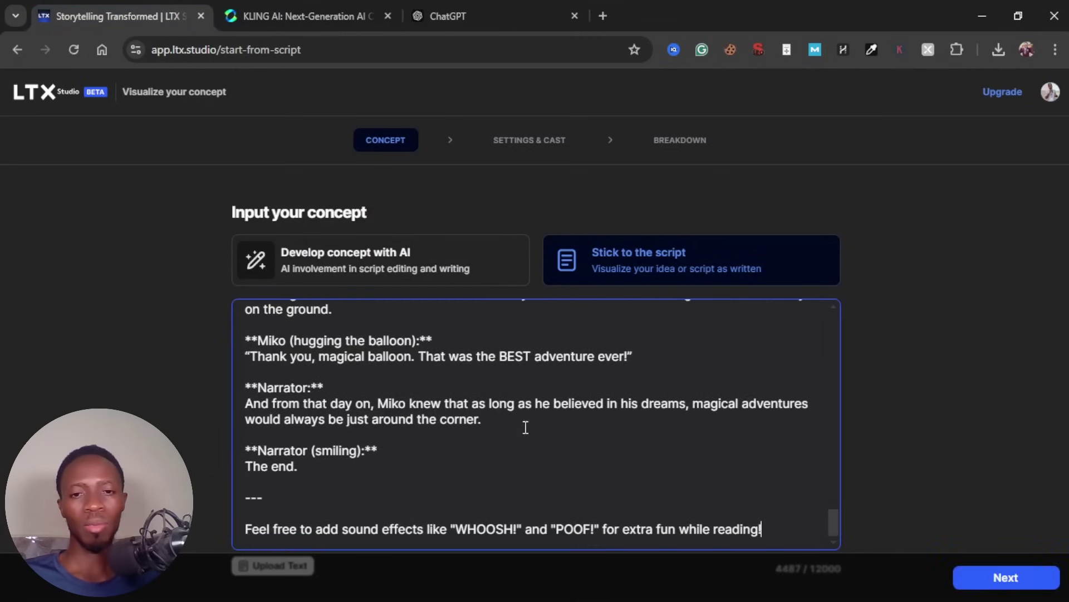
Step: Remove the closing sound-effects note, the introductory sentence and the divider above the title, and continue to the settings and cast
left_click_drag(771, 524, 229, 501)
key("BackSpace")
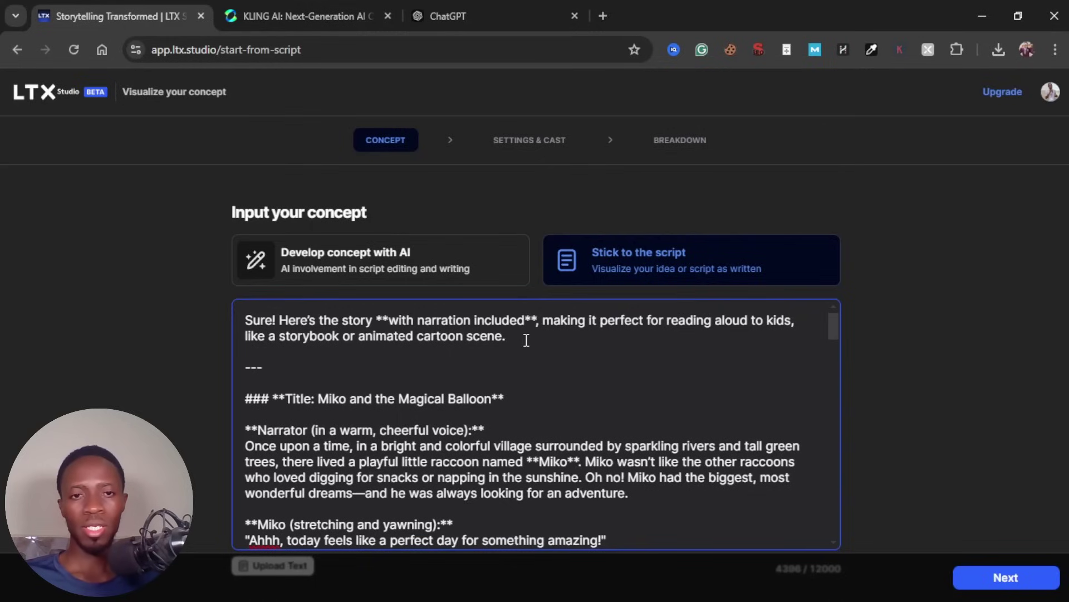
left_click_drag(527, 340, 221, 314)
key("BackSpace")
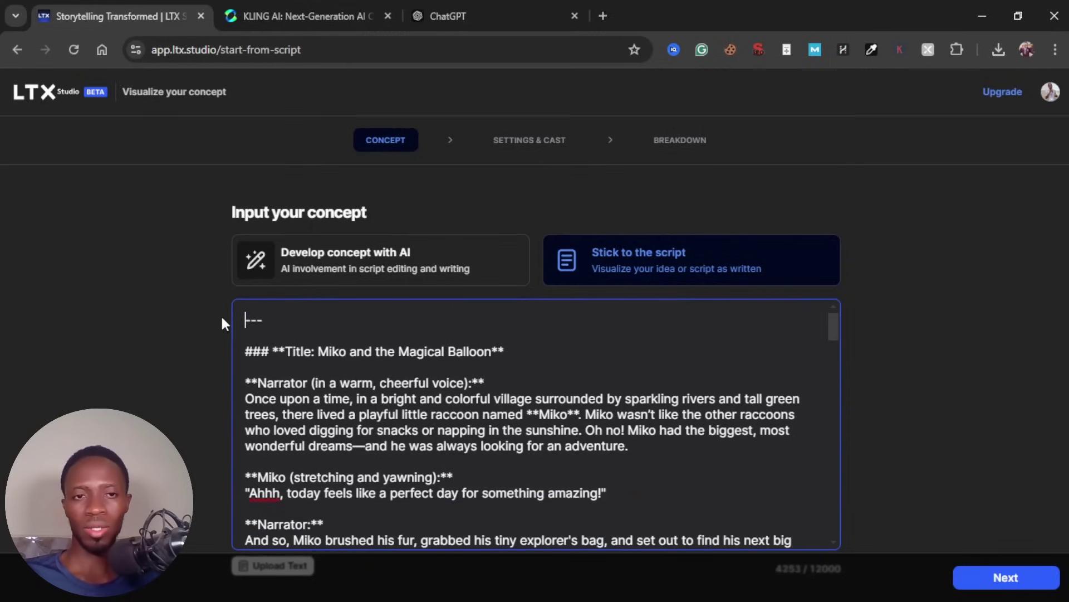
key("Delete")
key("Delete")
key("Delete")
key("Delete")
key("Delete")
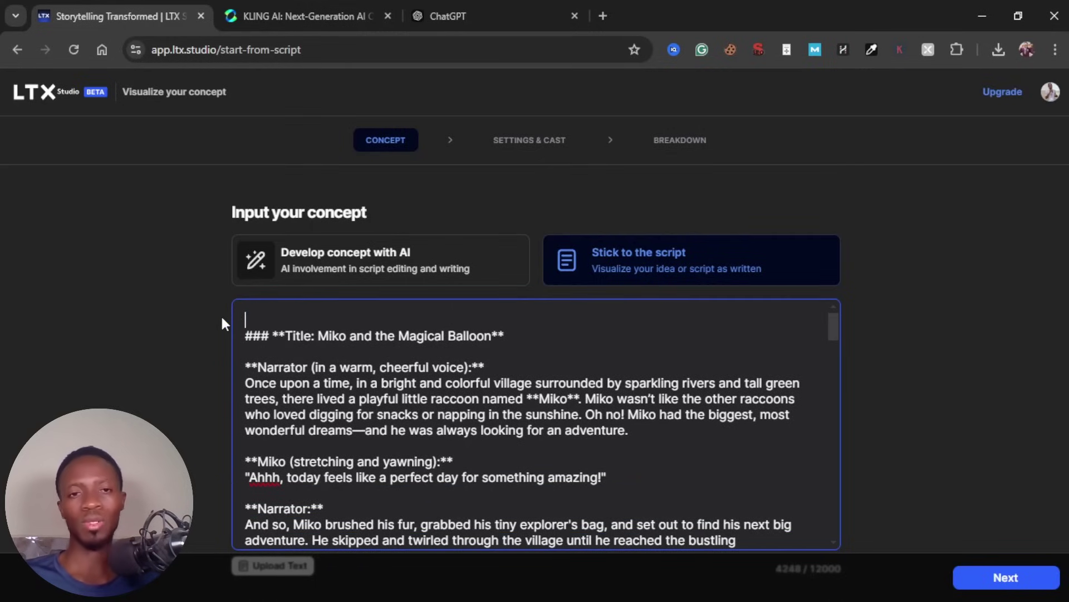
key("Delete")
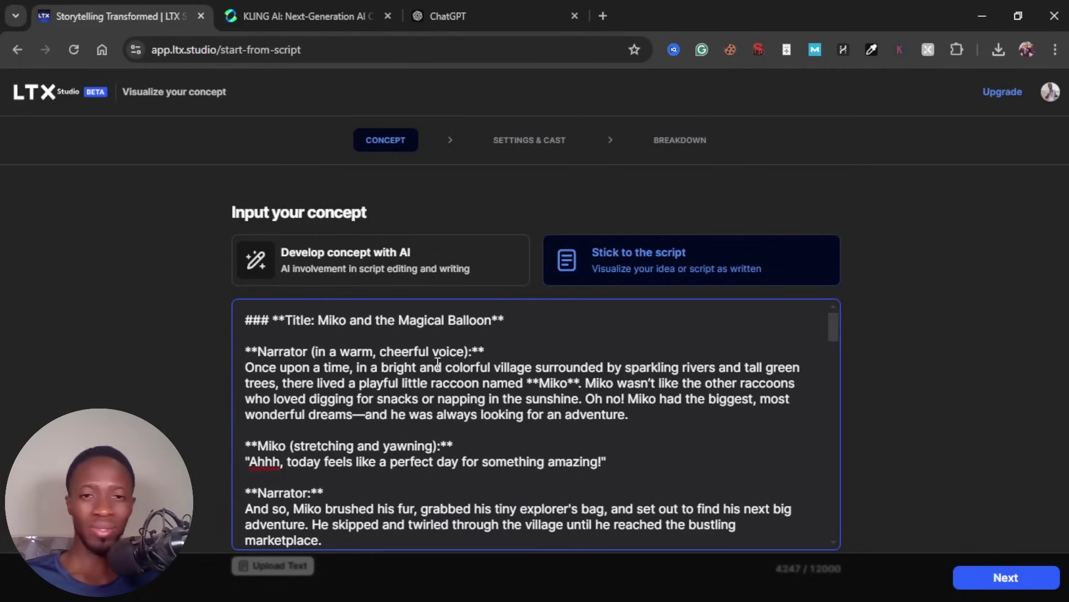
left_click(999, 579)
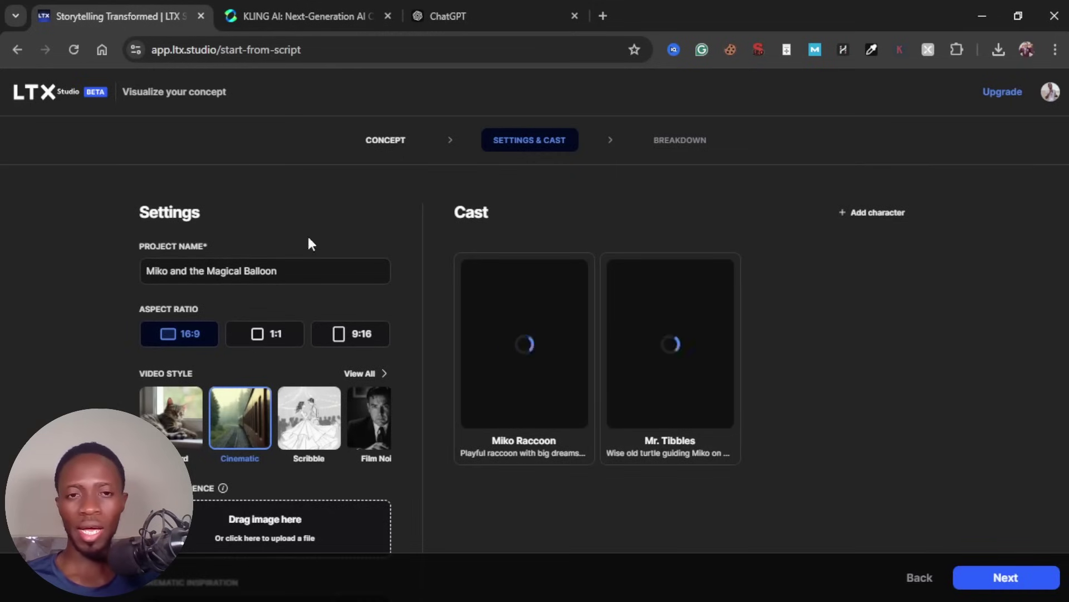
Step: Set the video style to 3D Cartoon, check the project name and continue to the breakdown
left_click(361, 373)
left_click(351, 370)
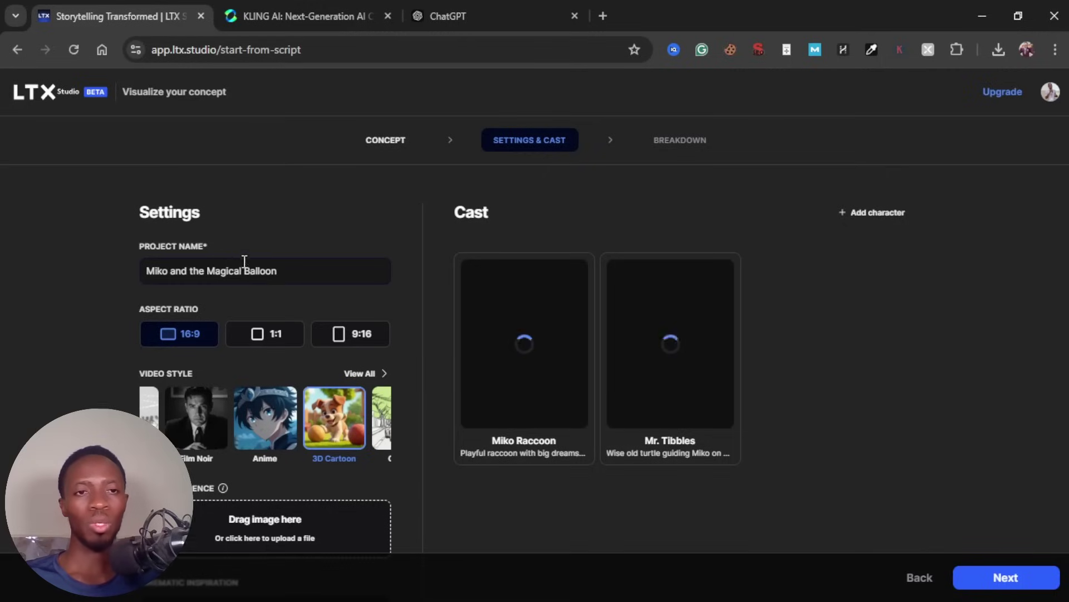
left_click_drag(280, 271, 163, 286)
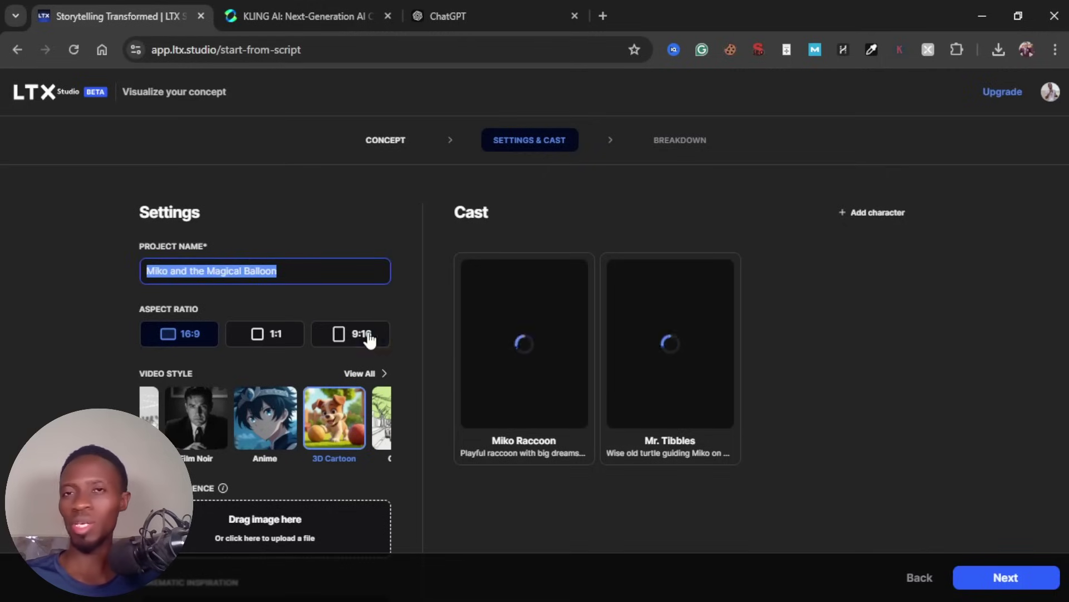
left_click(416, 312)
scroll(262, 512, "down", 2)
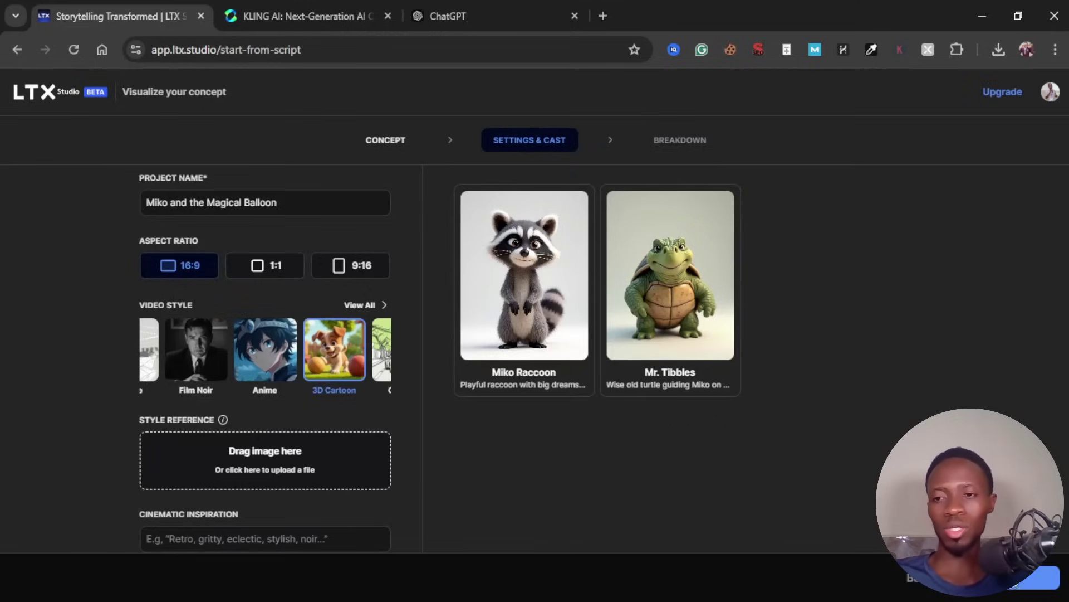
left_click(1009, 589)
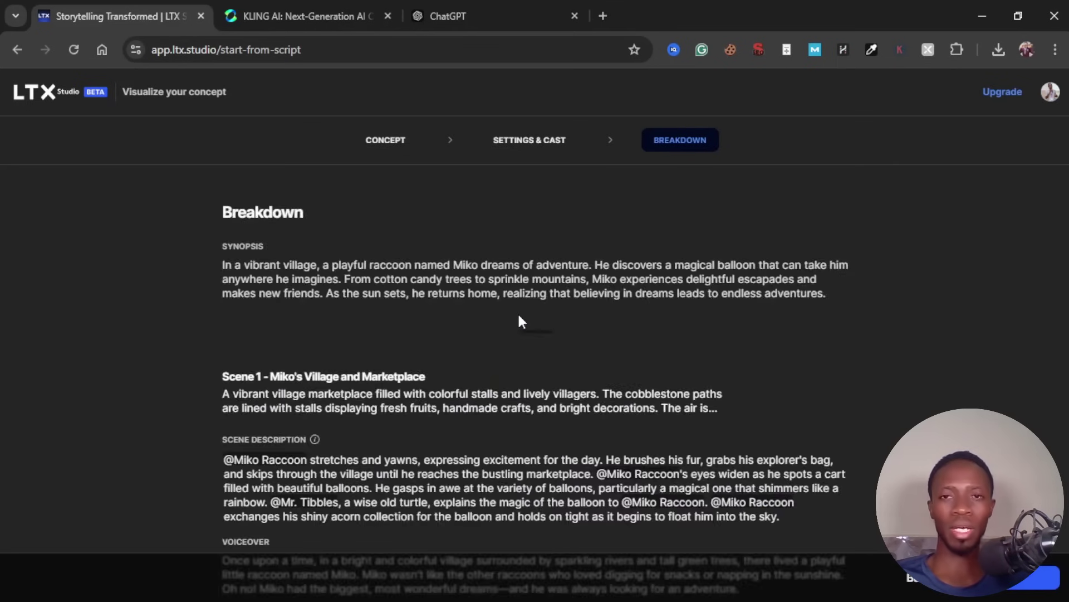
Step: Review the breakdown from the synopsis through Scene 5, including each scene's description and voiceover
scroll(518, 320, "down", 2)
scroll(519, 313, "down", 4)
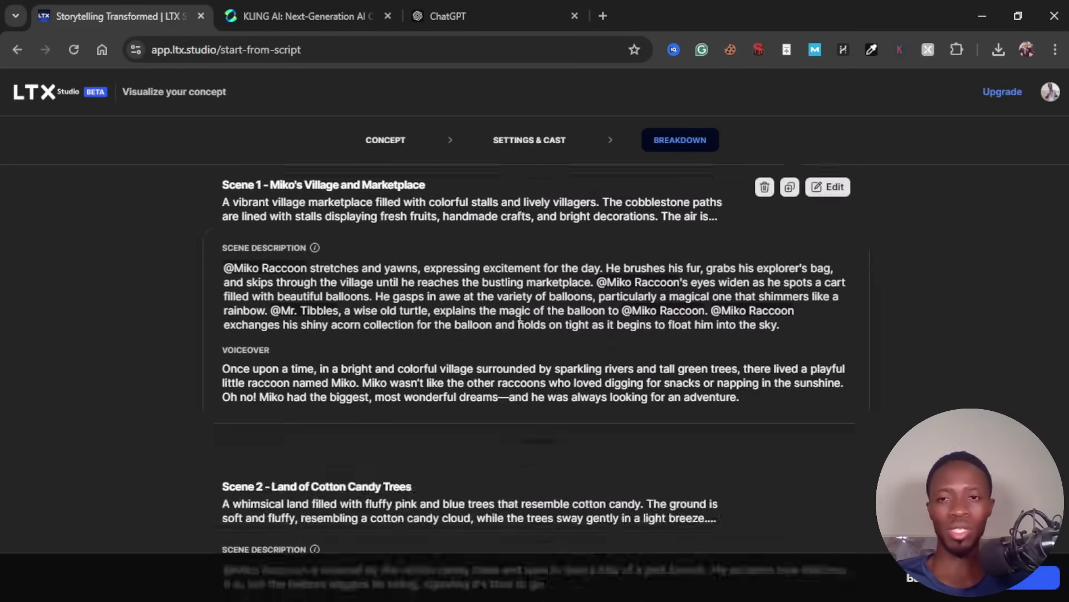
scroll(520, 313, "up", 6)
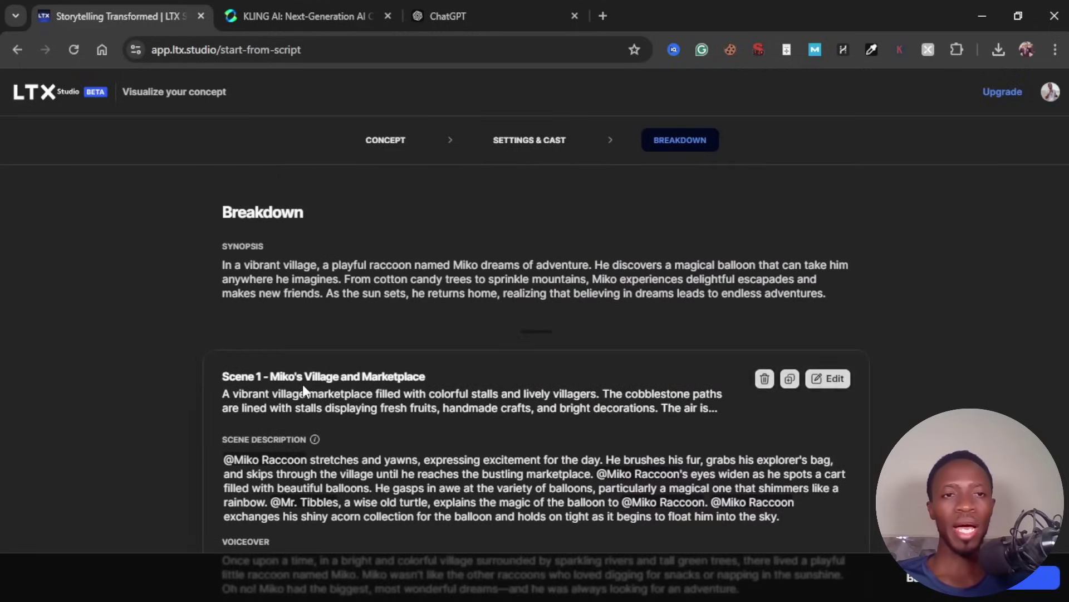
scroll(312, 307, "down", 4)
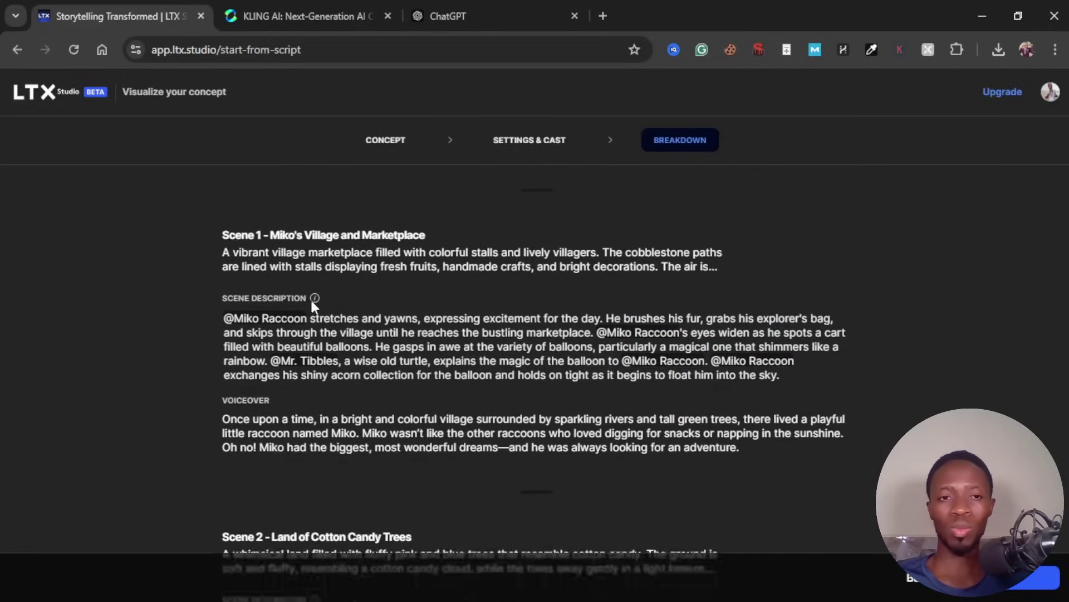
scroll(333, 337, "down", 12)
scroll(332, 336, "down", 6)
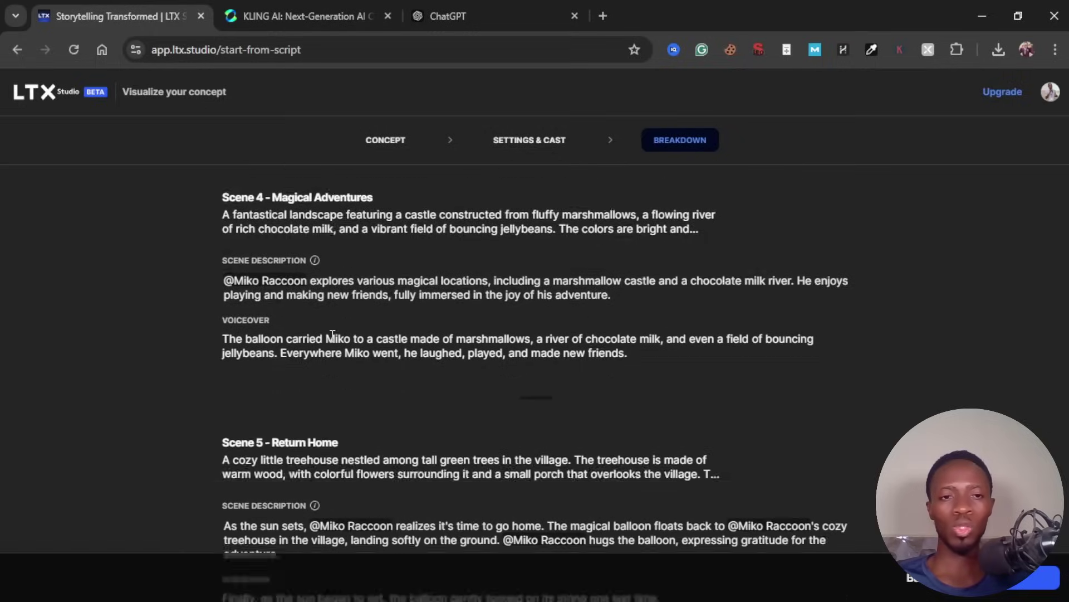
mouse_move(333, 336)
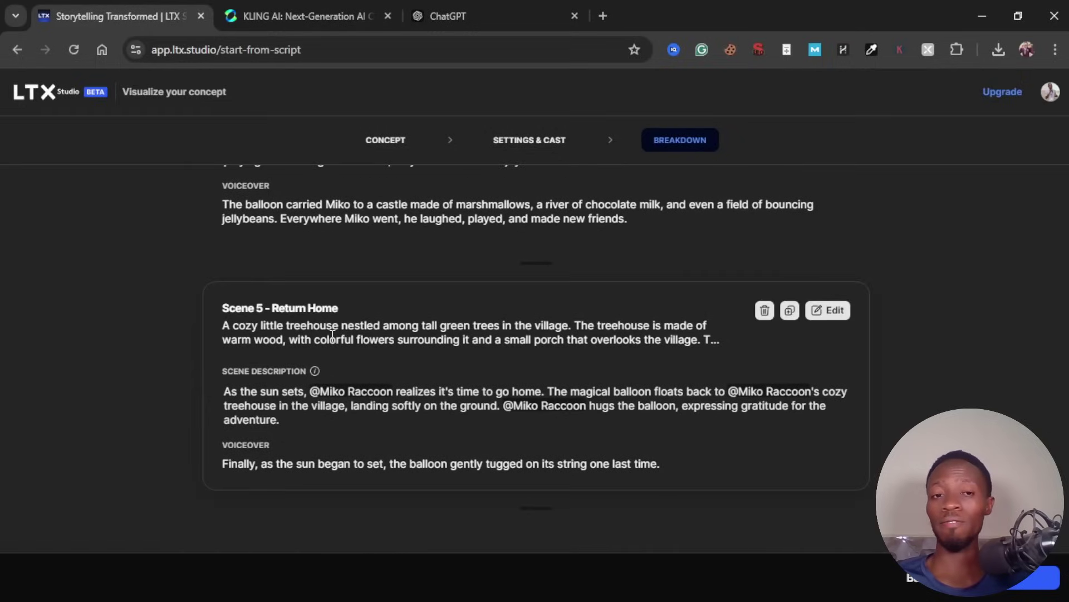
scroll(332, 336, "up", 20)
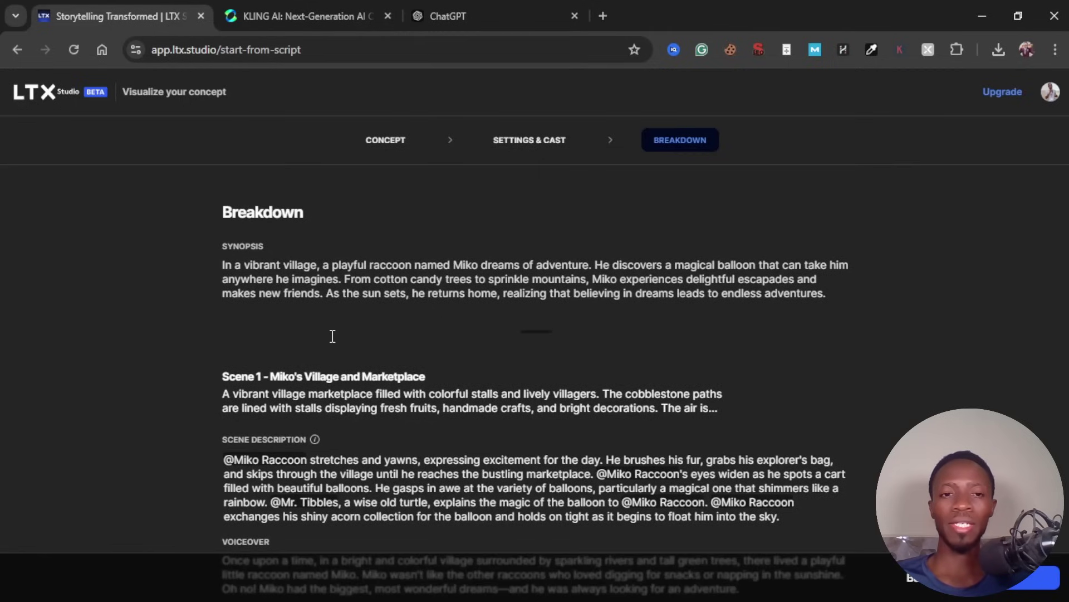
Step: Examine how Scene 1's description tags the raccoon character and compare it with the other scenes' descriptions and voiceovers
scroll(349, 391, "down", 3)
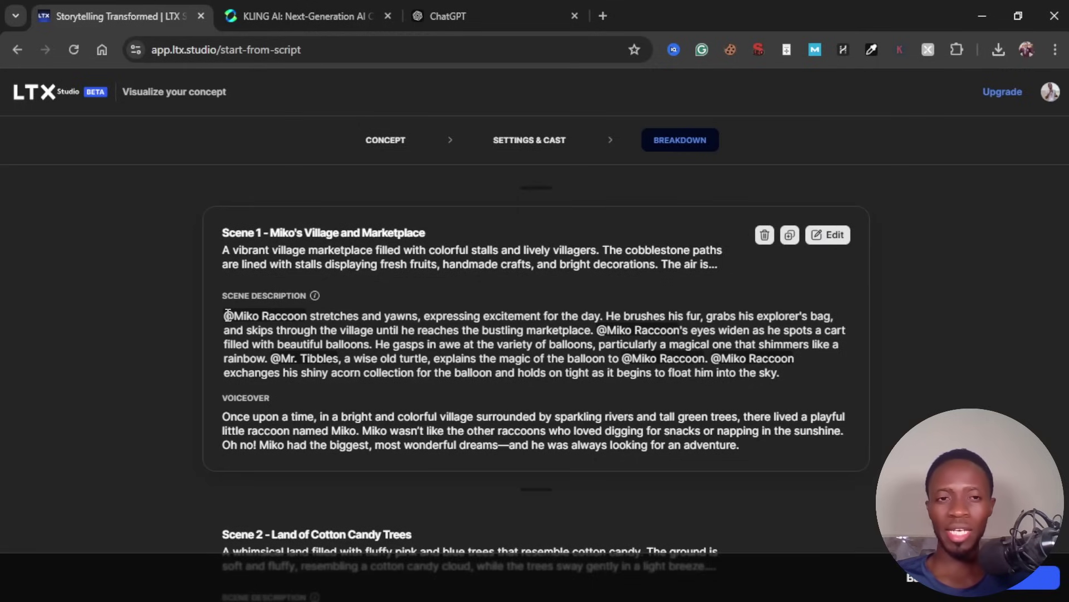
left_click_drag(228, 314, 310, 310)
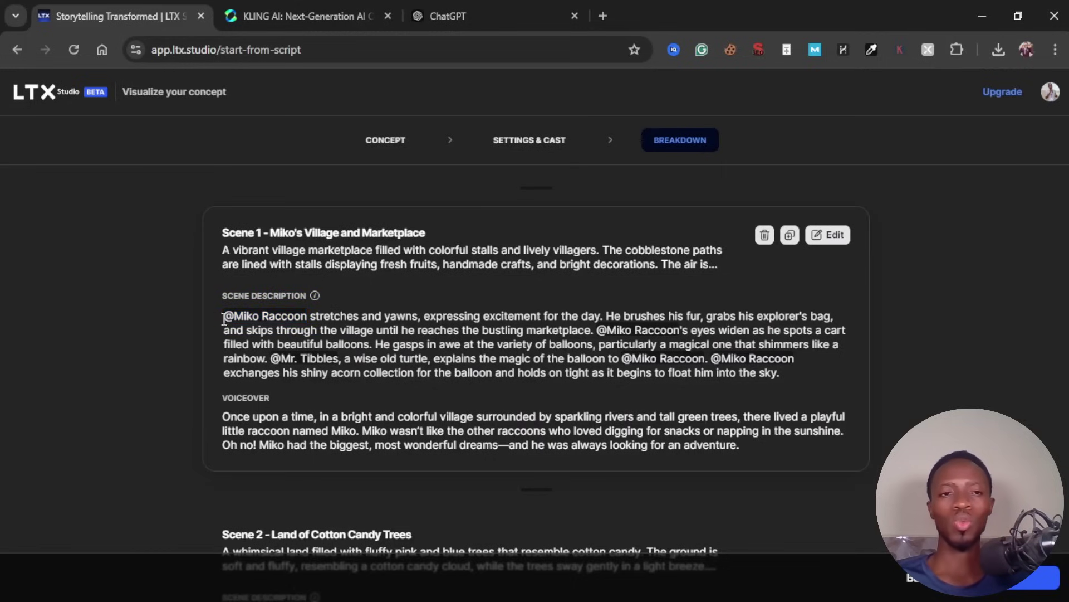
left_click_drag(223, 317, 305, 305)
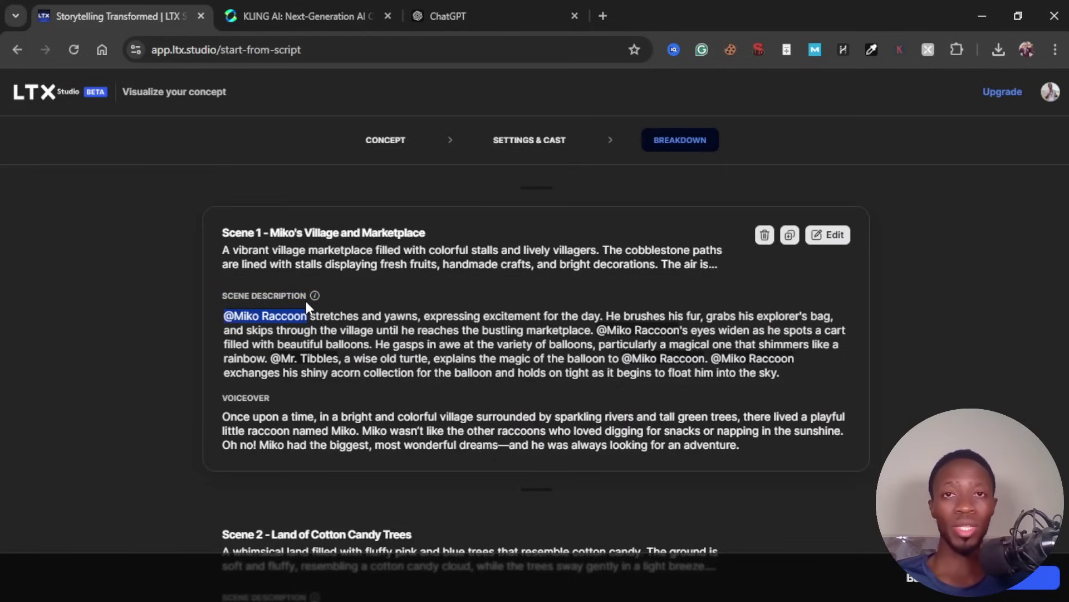
scroll(629, 361, "down", 20)
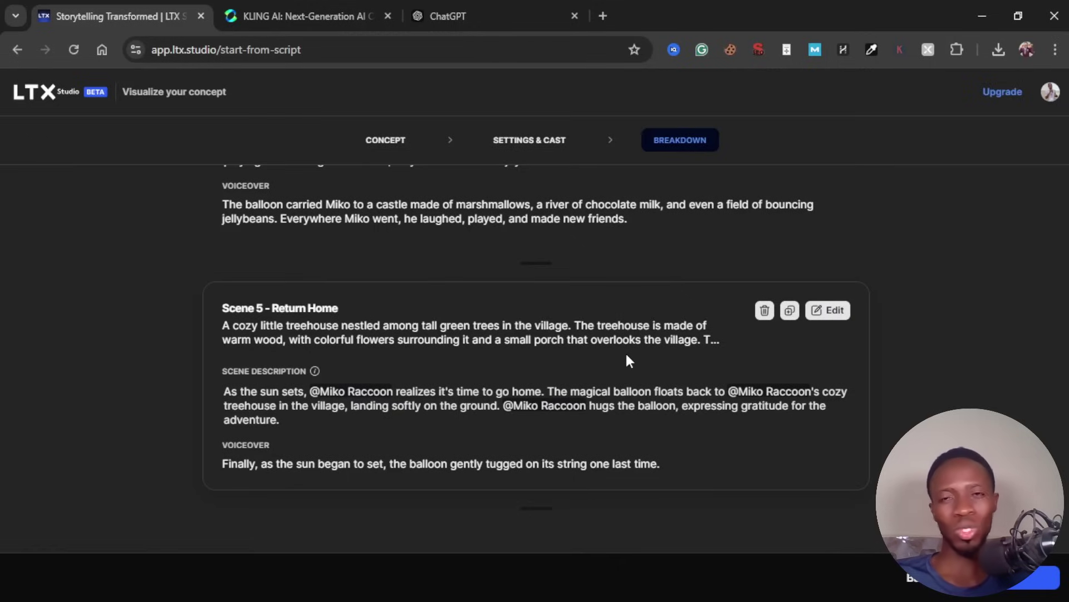
scroll(527, 405, "up", 2)
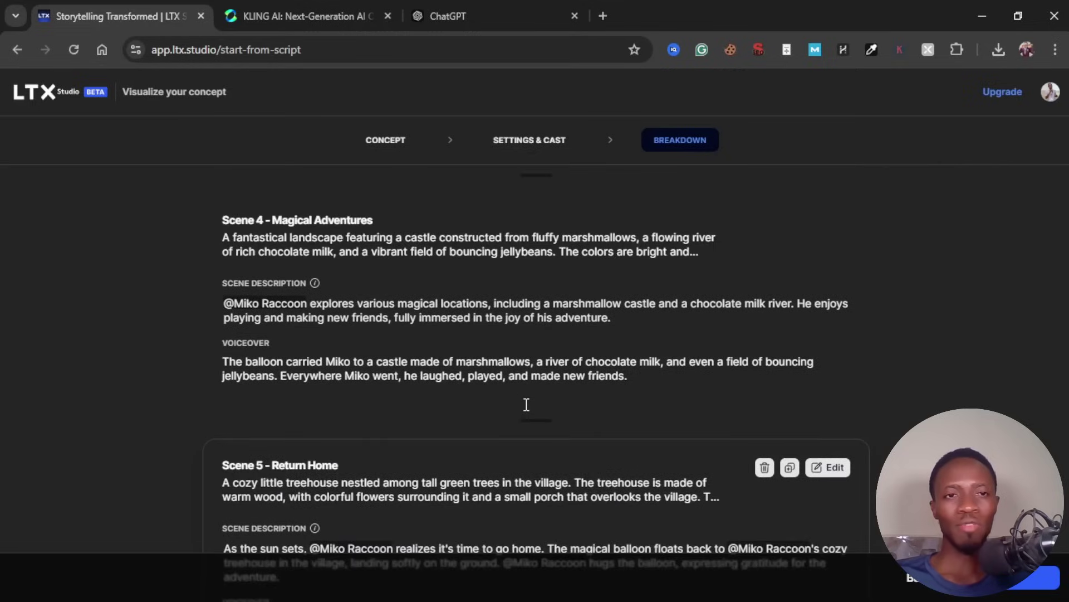
scroll(526, 405, "down", 2)
scroll(527, 405, "up", 15)
scroll(227, 348, "down", 3)
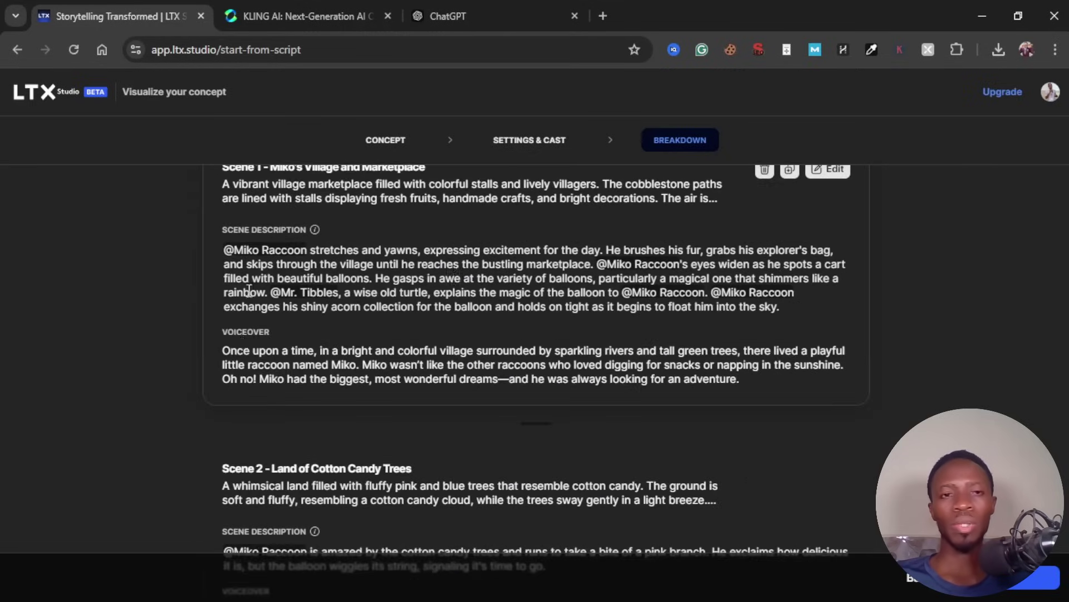
Step: Check Scene 1's voiceover and the remaining scenes of the breakdown, and continue to generate the storyboard
left_click_drag(225, 350, 743, 380)
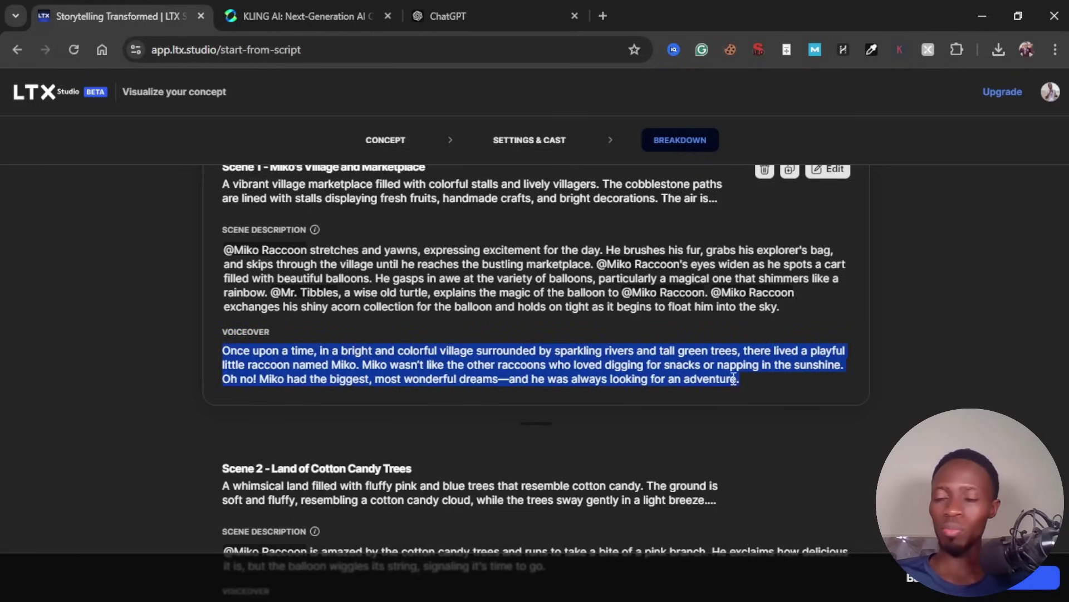
left_click(743, 385)
left_click(496, 5)
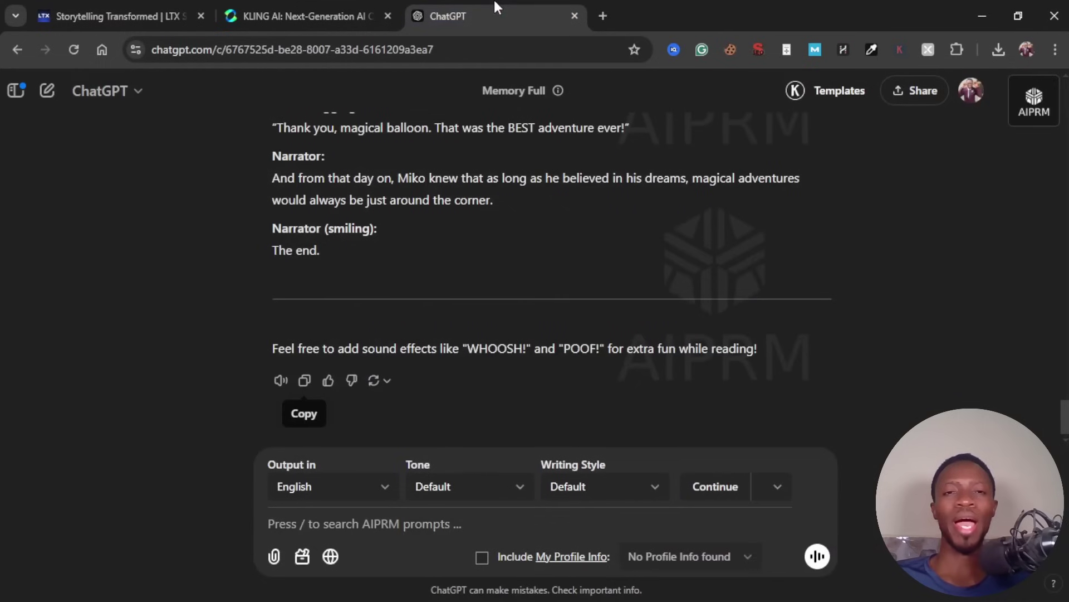
left_click(173, 3)
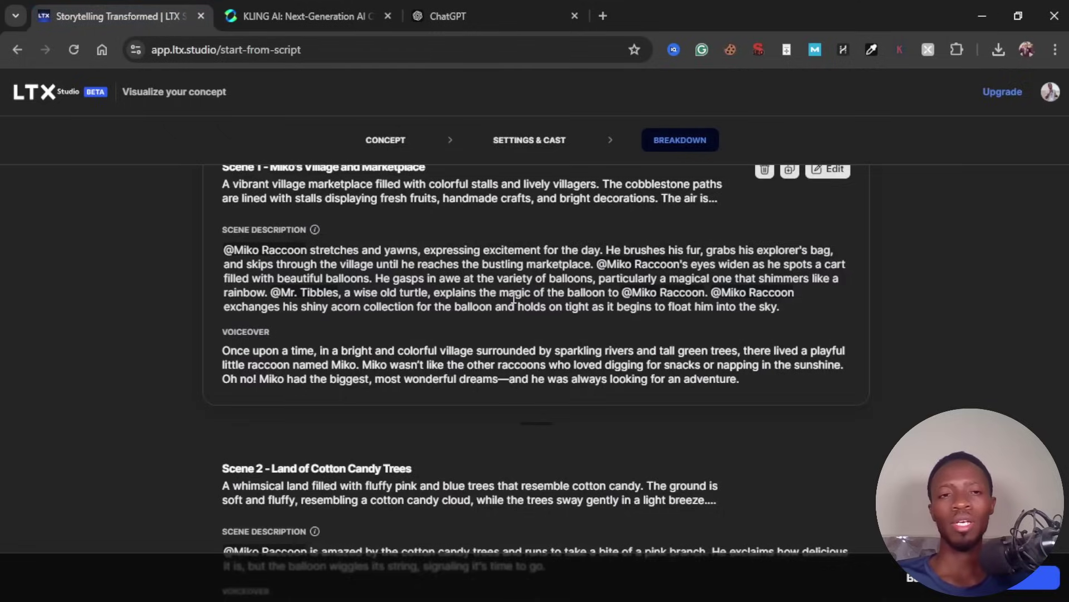
scroll(514, 301, "down", 7)
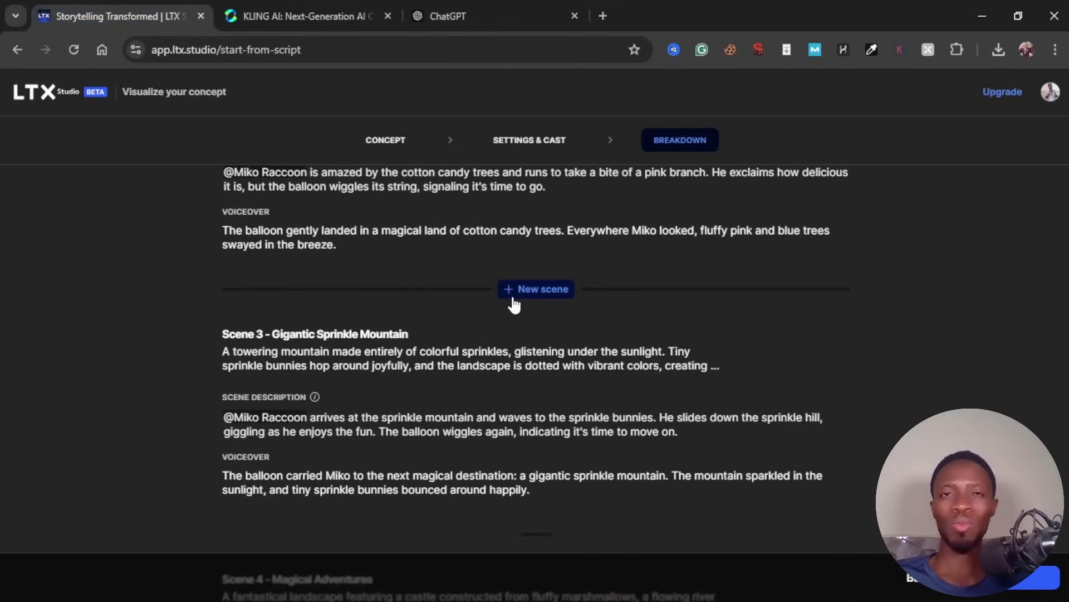
scroll(818, 450, "down", 8)
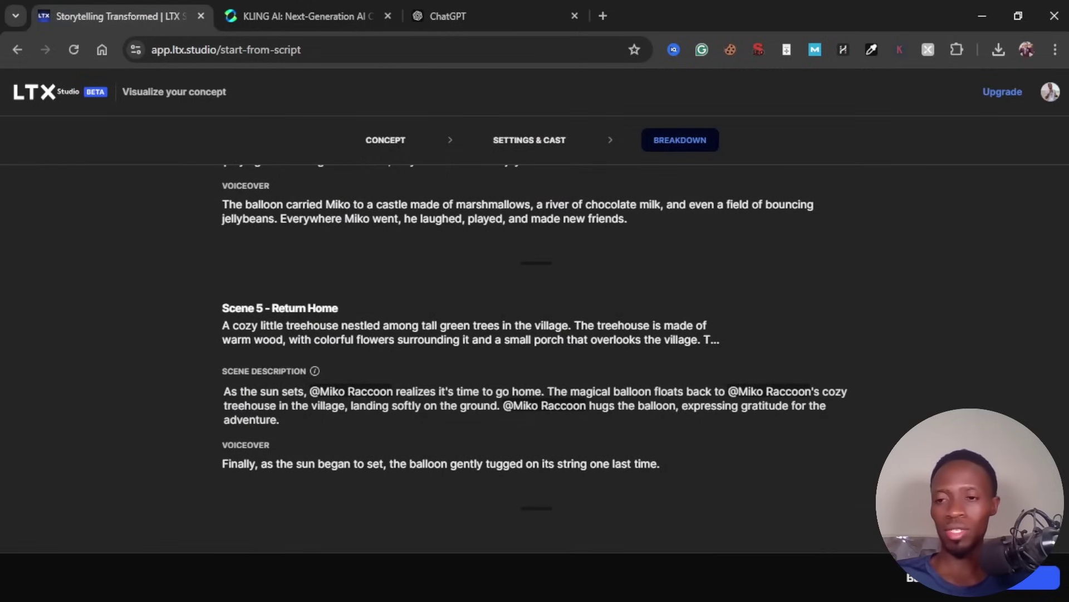
left_click(1014, 588)
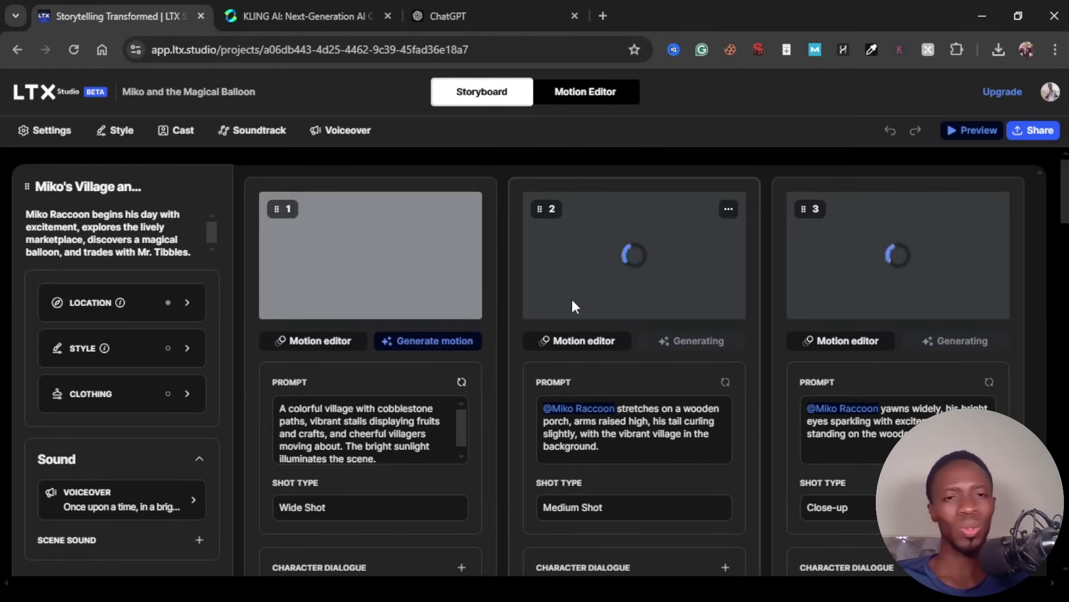
Step: Look over the storyboard shots of the village scene, including their images, prompts and shot types
scroll(574, 305, "down", 7)
scroll(514, 346, "up", 7)
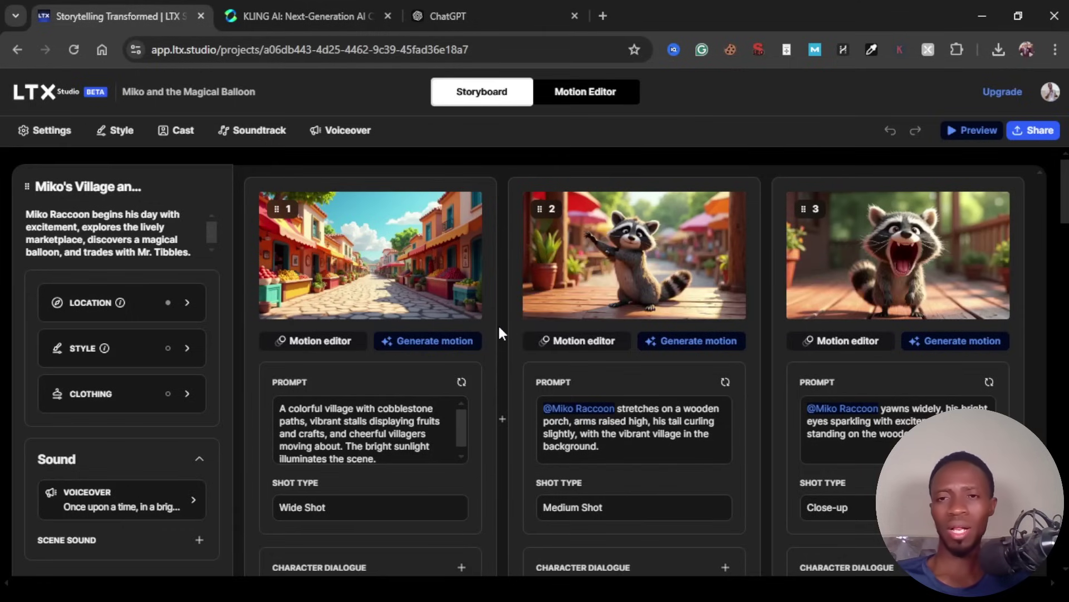
scroll(500, 330, "down", 3)
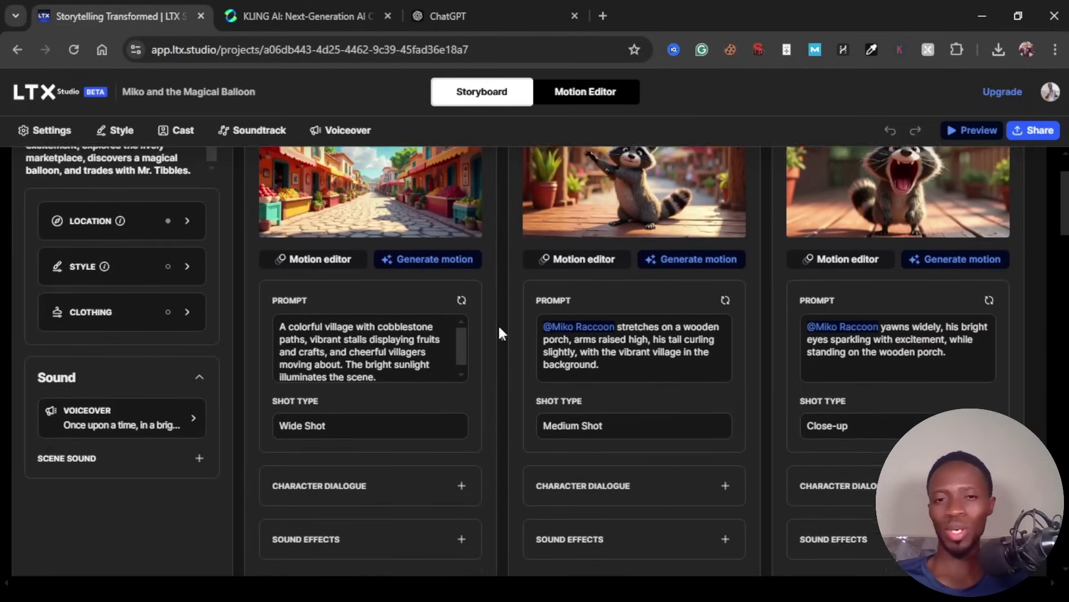
scroll(499, 333, "up", 3)
scroll(148, 274, "down", 2)
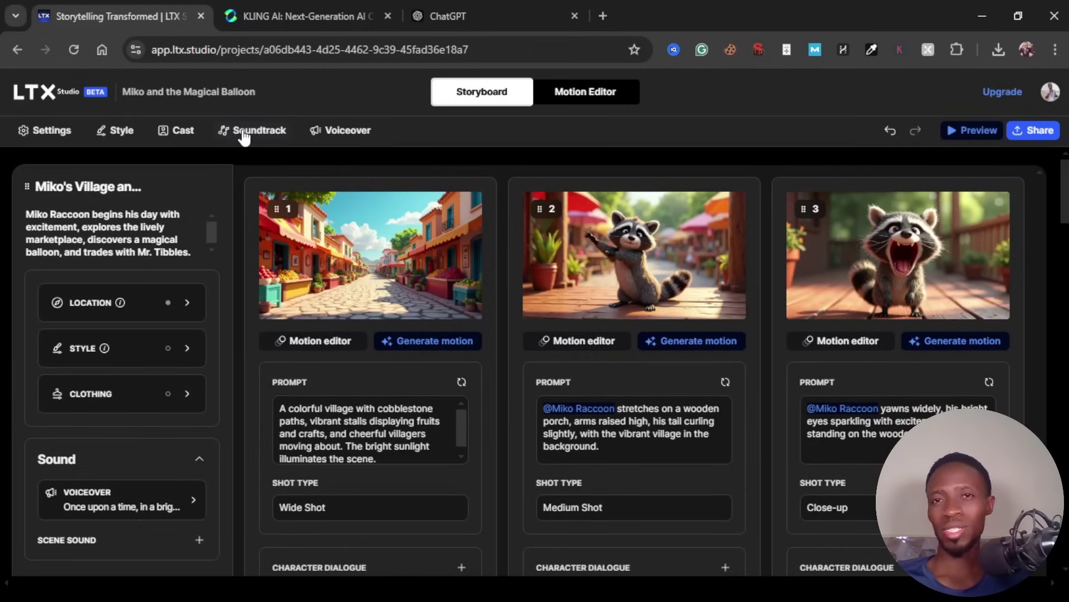
Step: Open the storyboard's soundtrack settings, and switch to ChatGPT to review the narrated story back up to its title
left_click(244, 132)
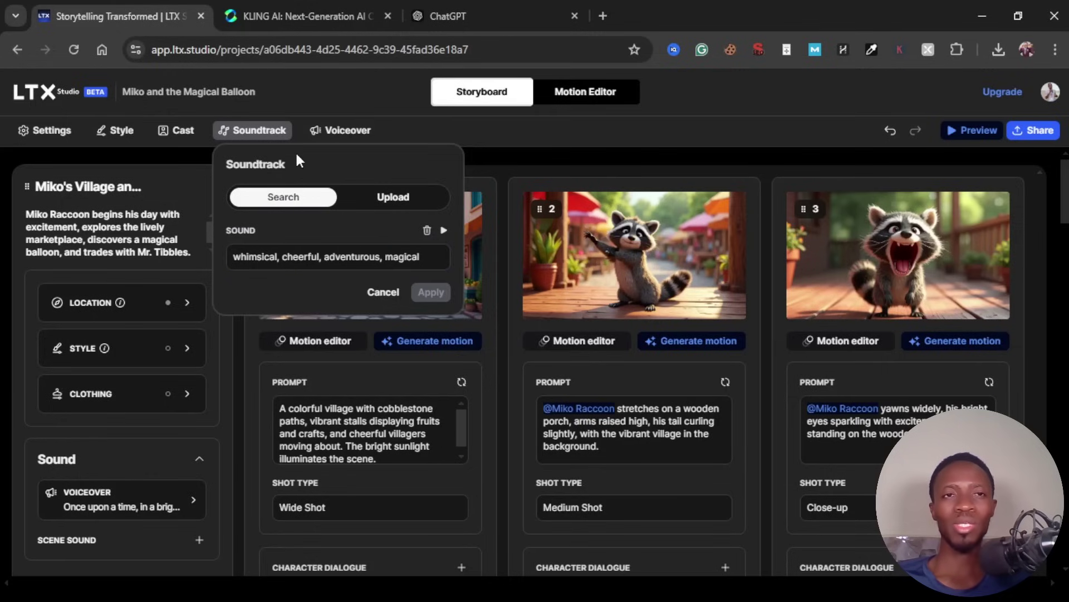
left_click(460, 12)
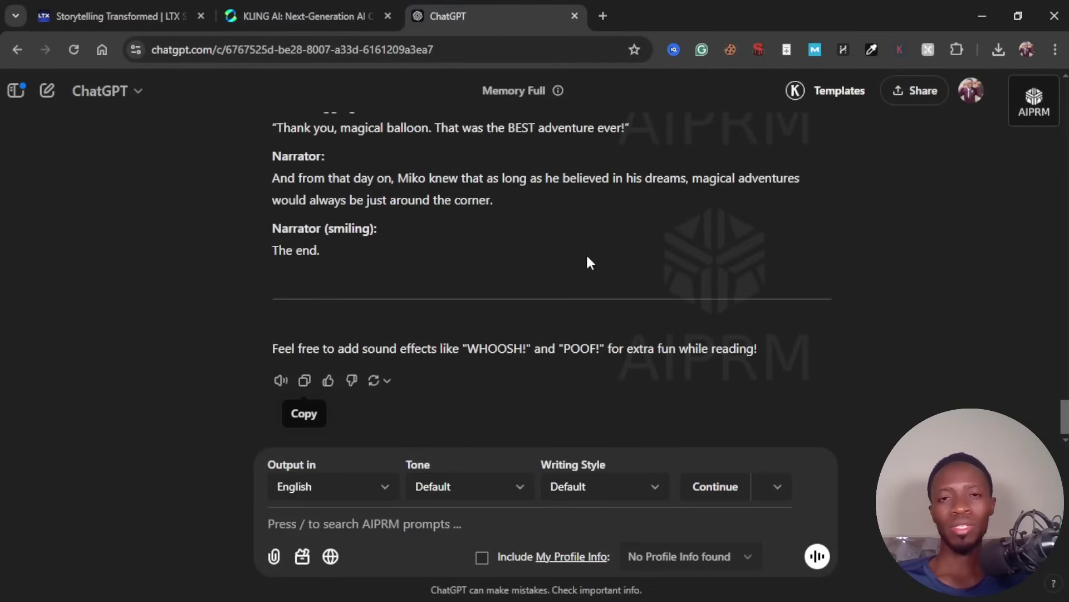
scroll(601, 280, "up", 5)
scroll(604, 283, "up", 10)
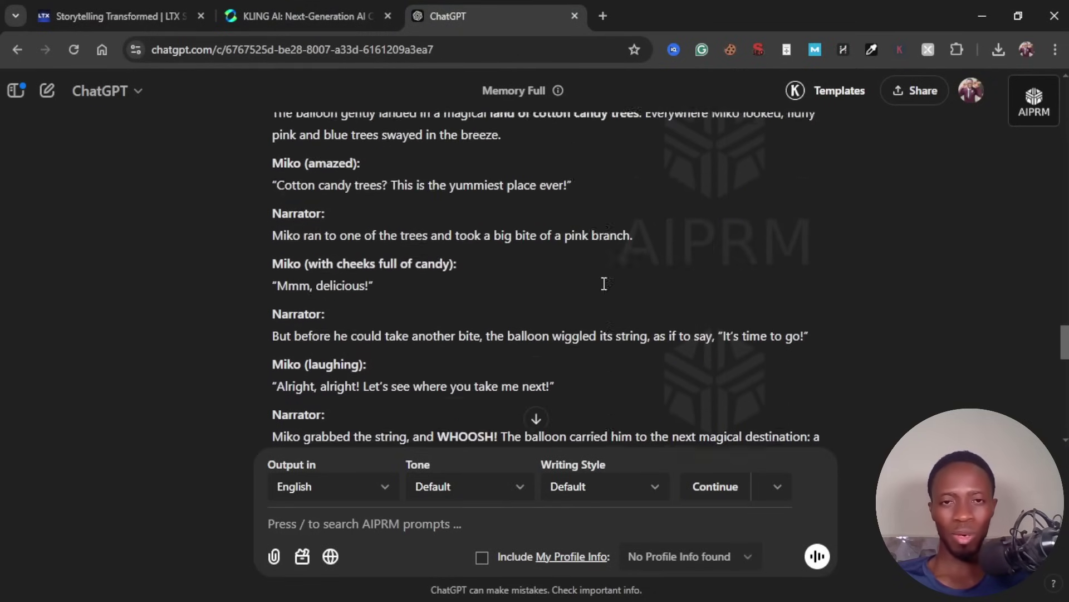
scroll(604, 283, "up", 5)
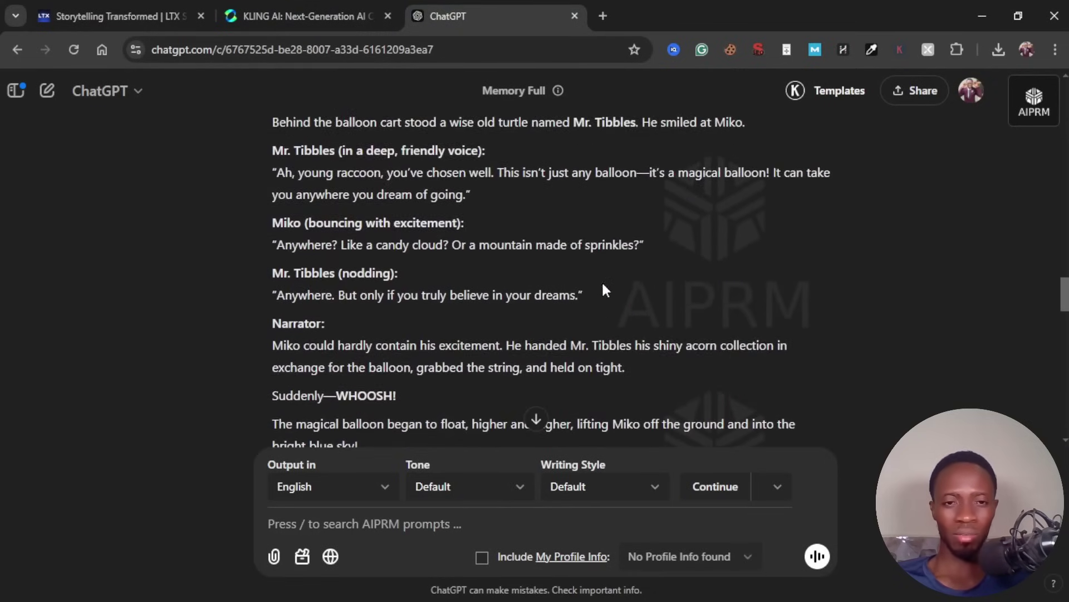
scroll(604, 283, "down", 3)
scroll(604, 283, "up", 2)
scroll(604, 283, "up", 10)
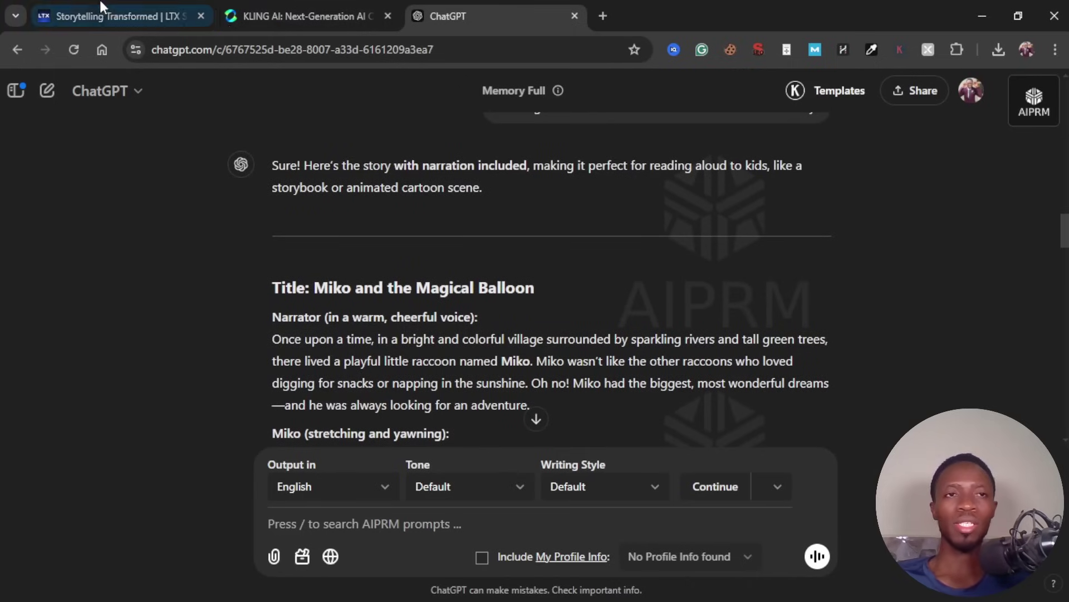
Step: Return to LTX Studio, examine the soundtrack's mood keywords and close the soundtrack settings
left_click(106, 15)
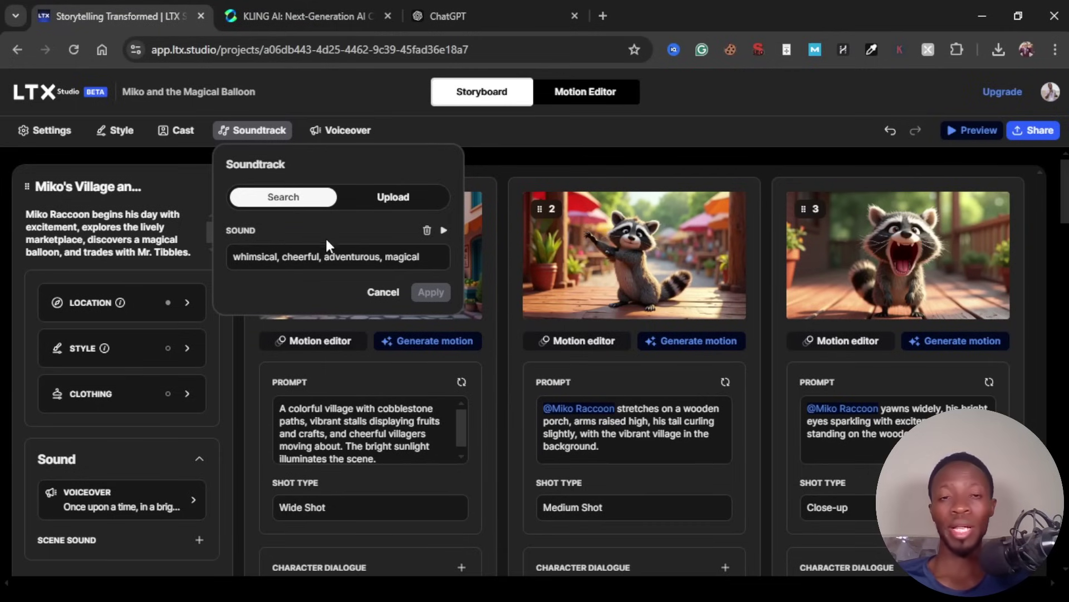
left_click_drag(233, 256, 300, 255)
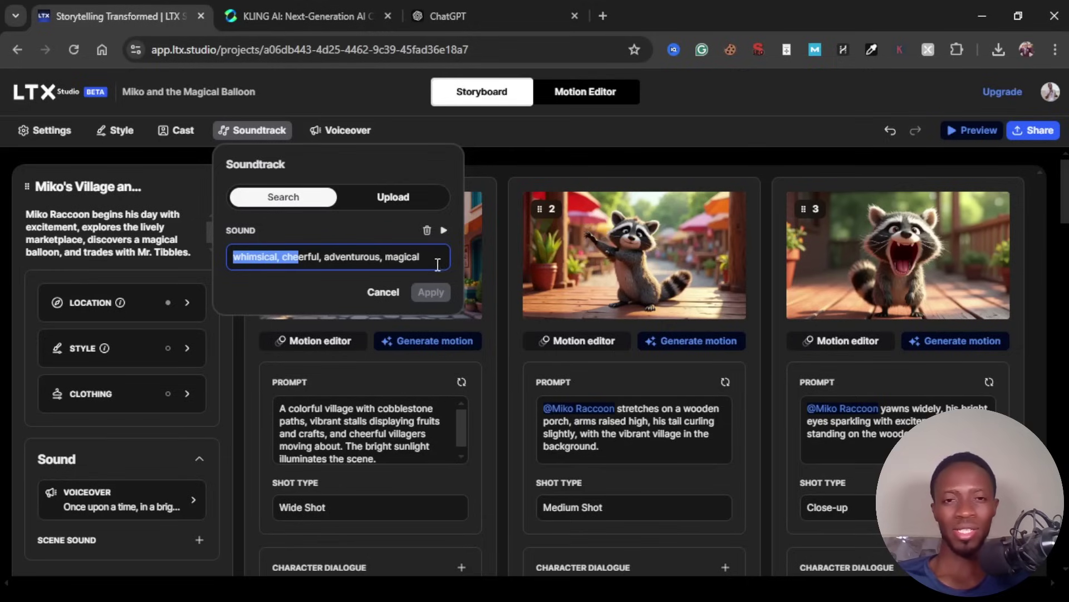
left_click(400, 229)
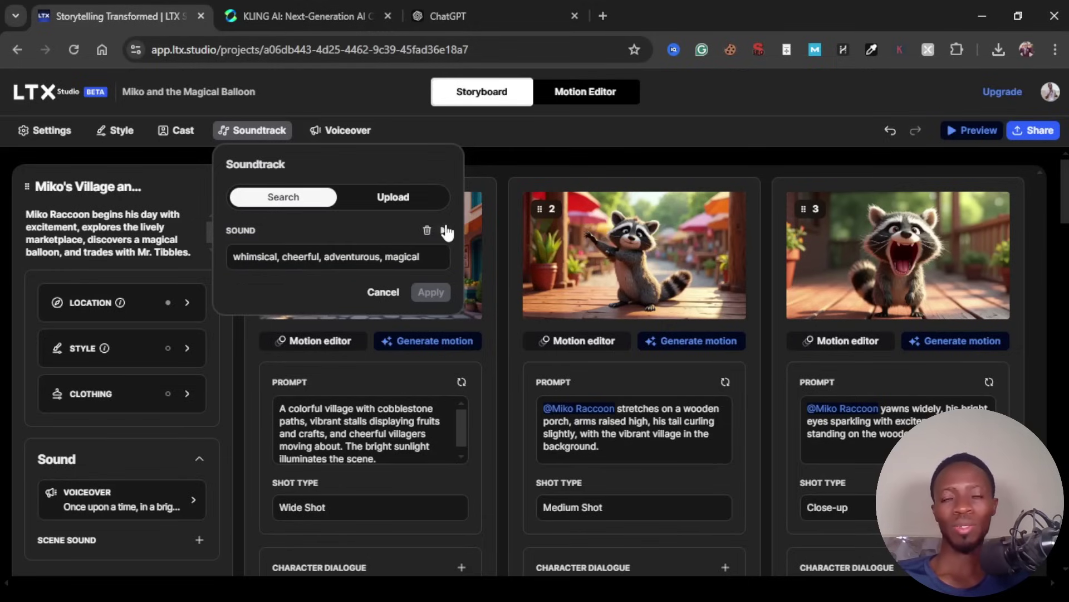
left_click(281, 132)
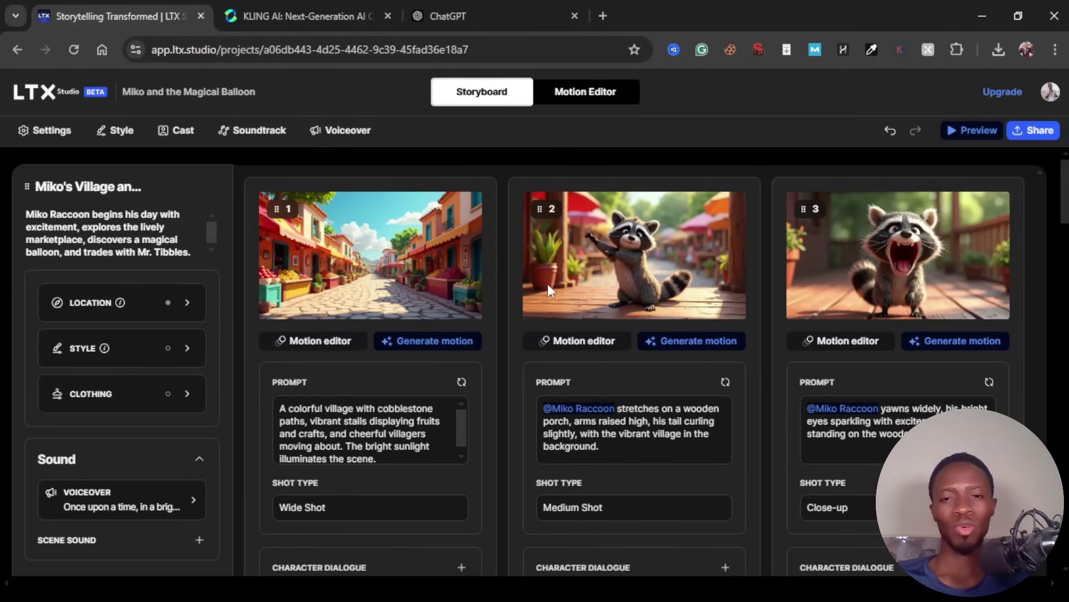
Step: Review the storyboard shots of every scene, from the village marketplace through the treehouse ending
scroll(549, 290, "down", 1)
scroll(549, 290, "down", 10)
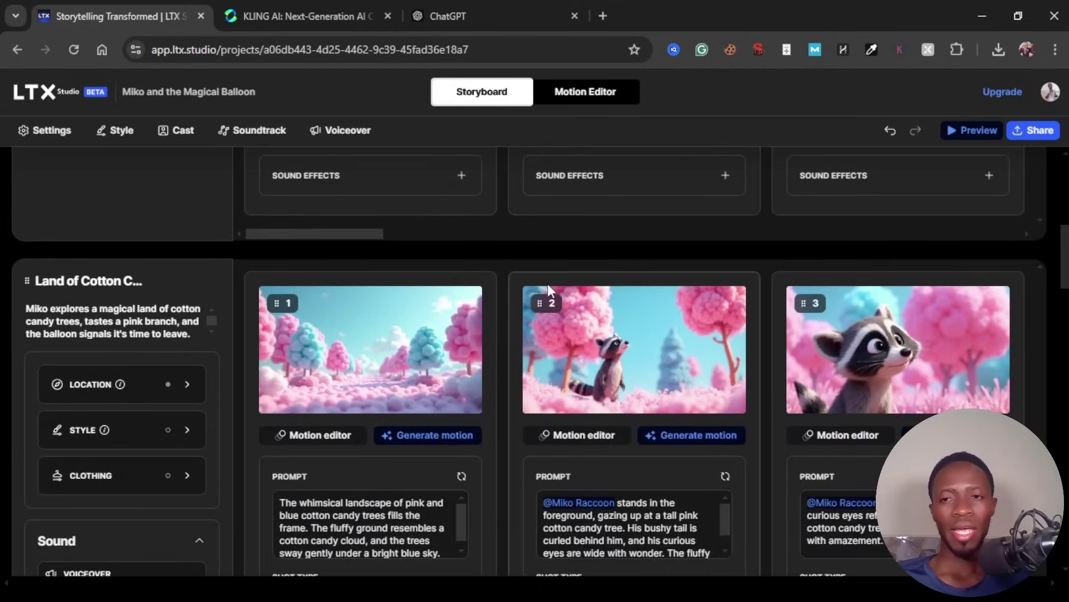
scroll(547, 283, "down", 6)
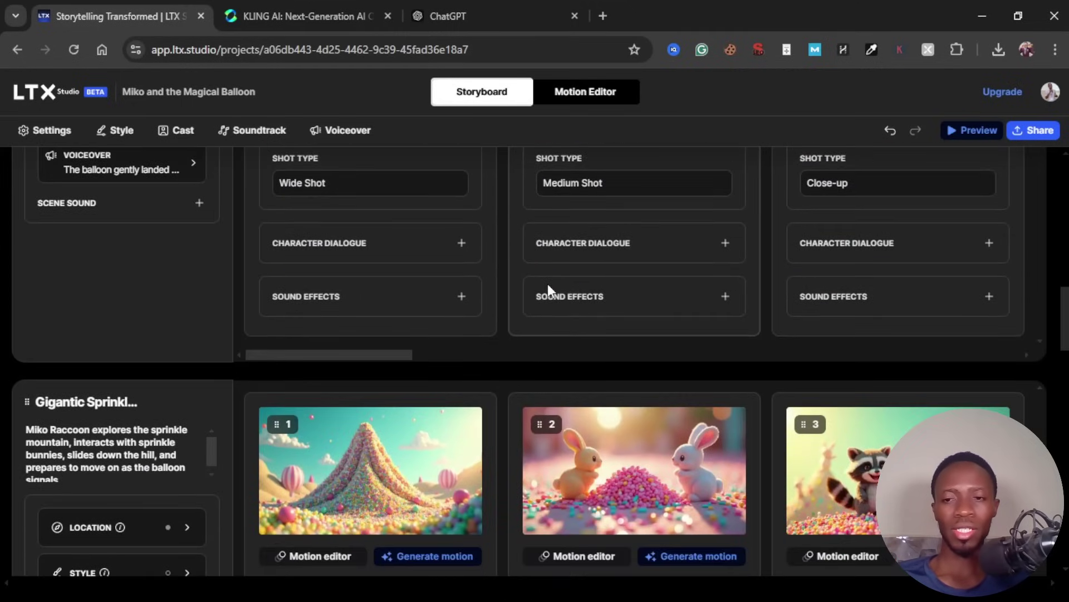
scroll(547, 283, "down", 8)
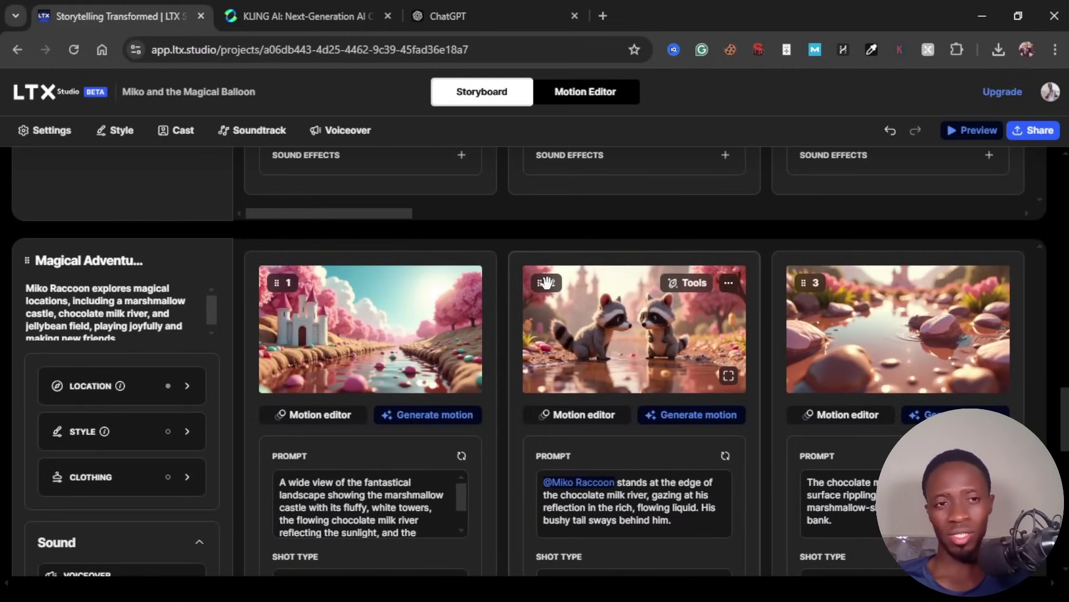
scroll(547, 282, "down", 8)
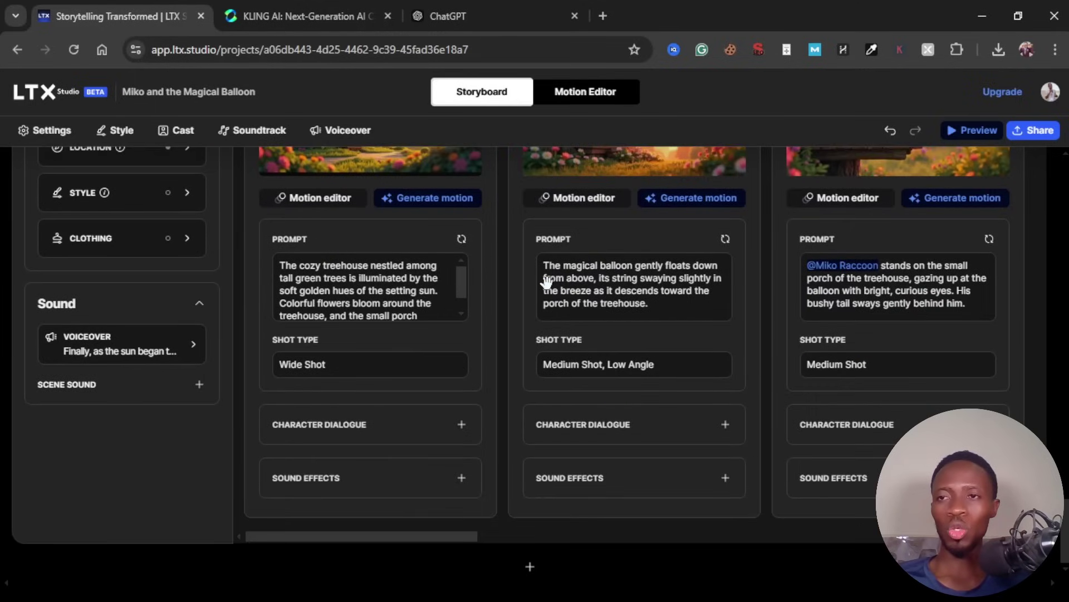
scroll(547, 282, "up", 15)
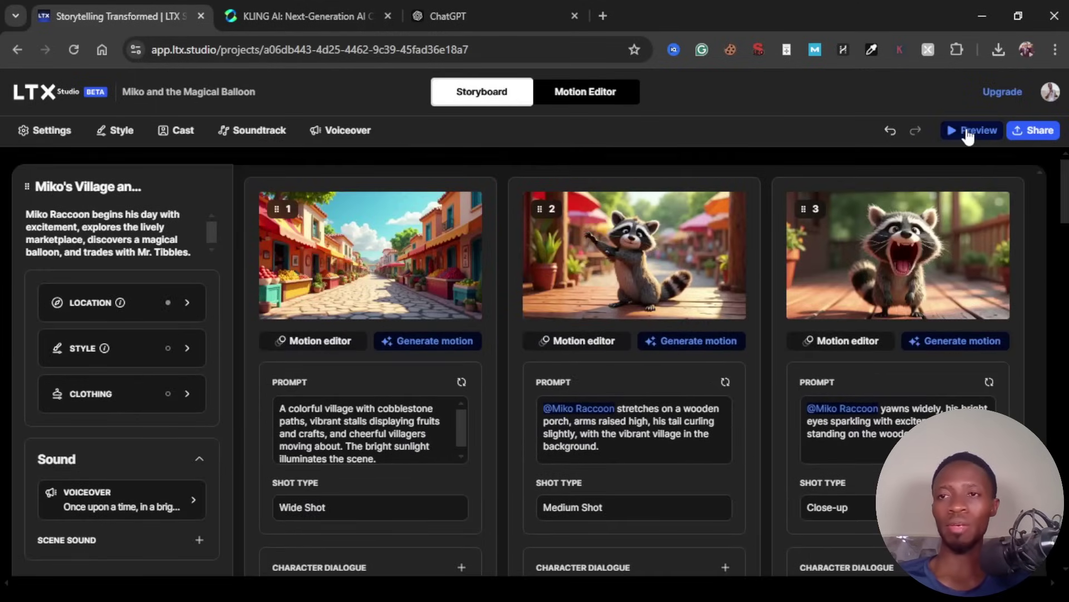
Step: Preview the project and generate videos from all 75 static shots
left_click(966, 132)
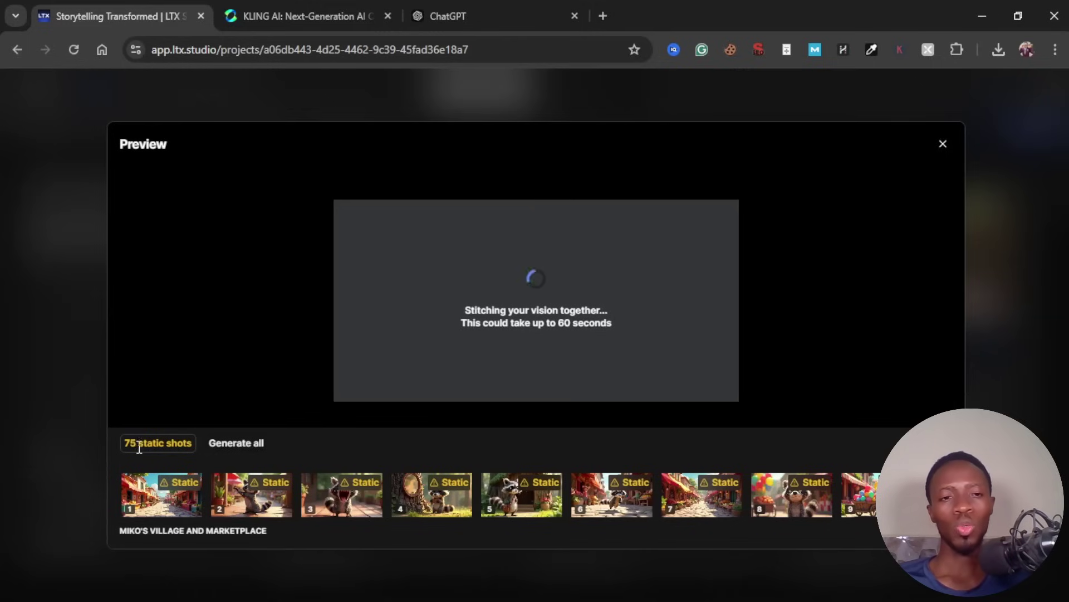
left_click_drag(140, 445, 192, 440)
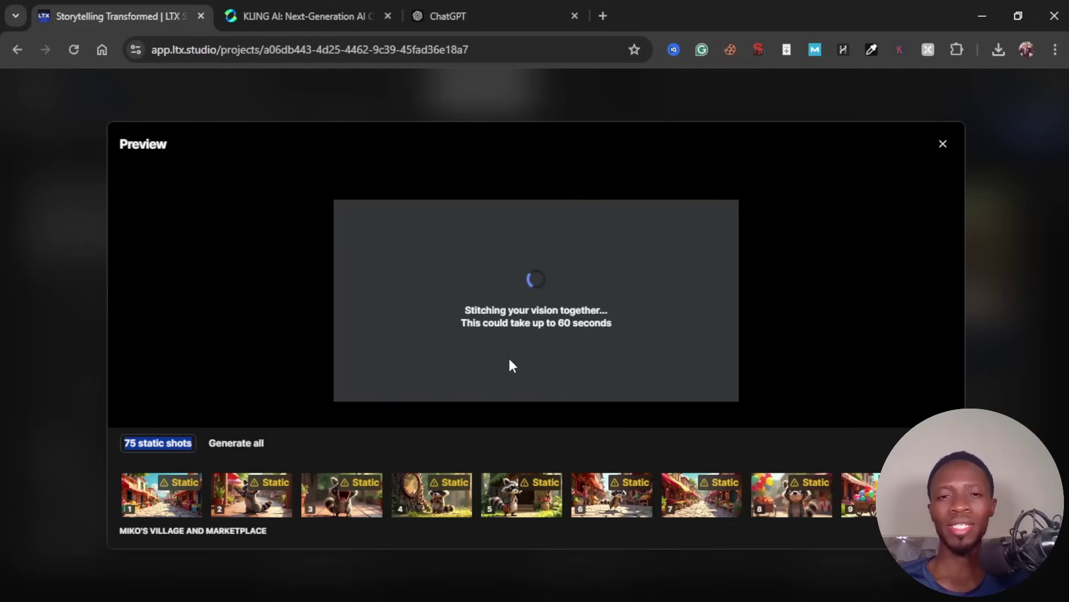
left_click(351, 439)
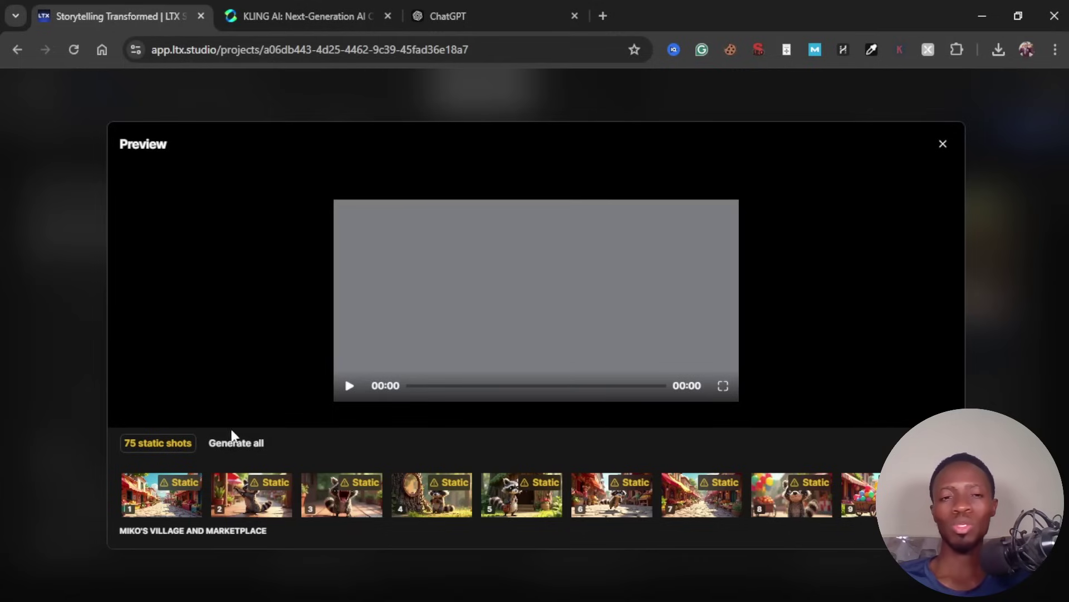
left_click(237, 442)
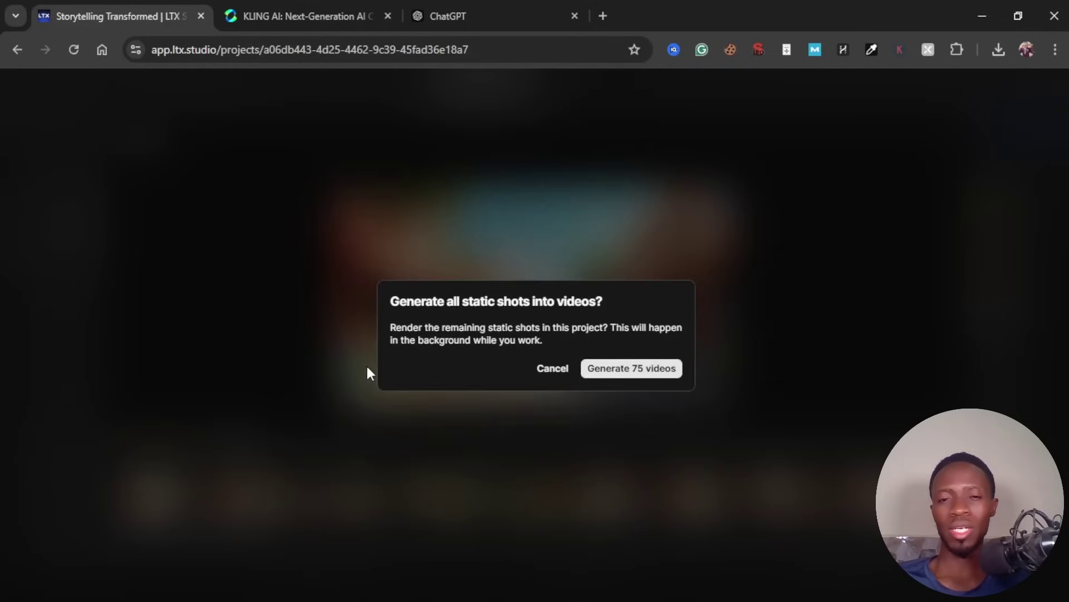
left_click(635, 370)
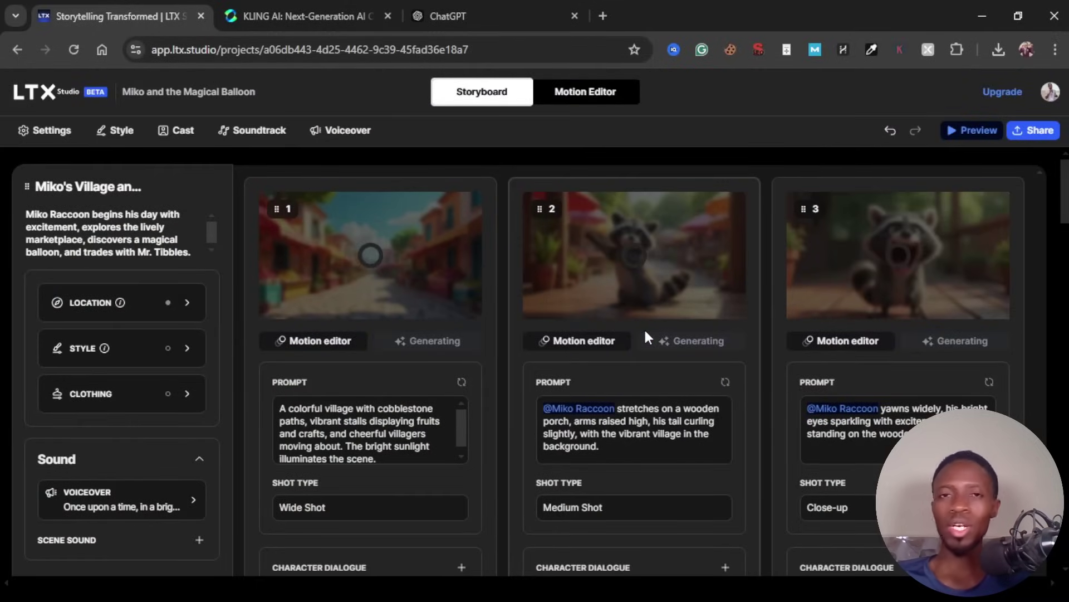
Step: Check the shots being generated, and switch to KLING AI to choose Image to Video generation
mouse_move(276, 1)
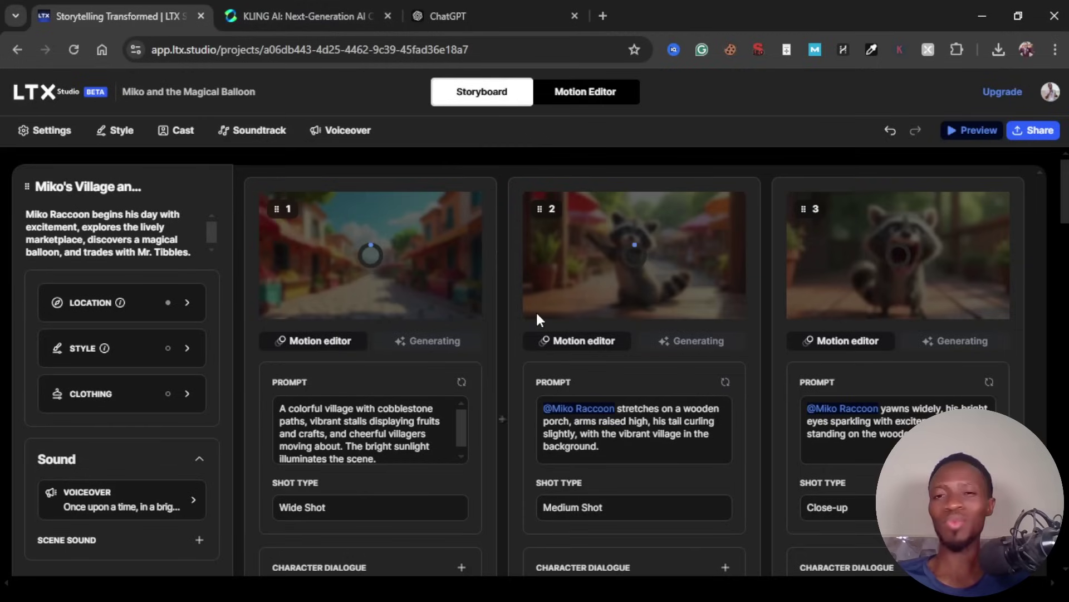
scroll(505, 328, "down", 5)
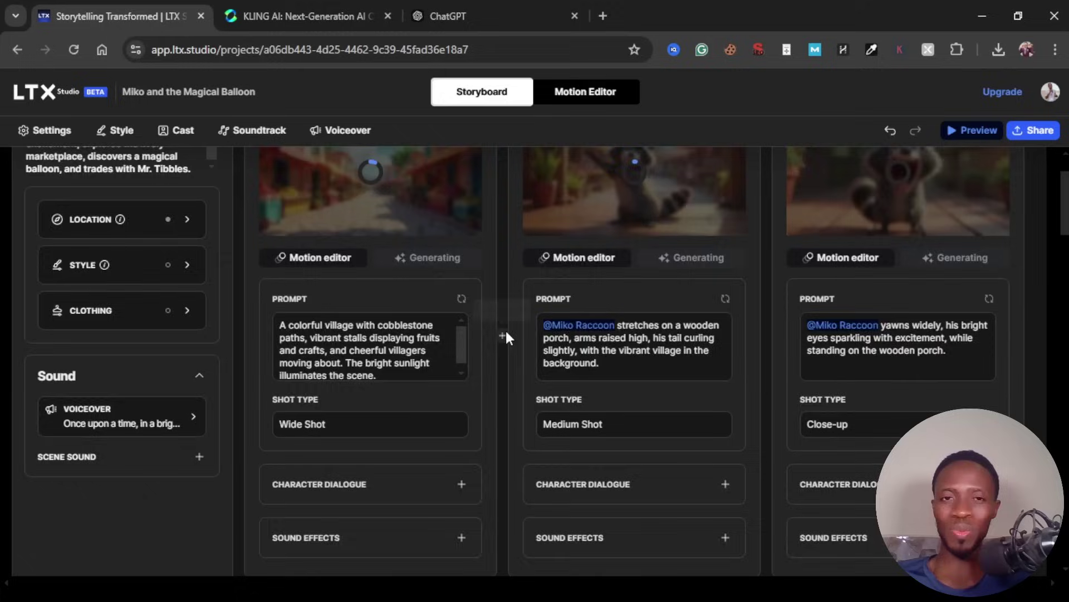
scroll(505, 328, "up", 6)
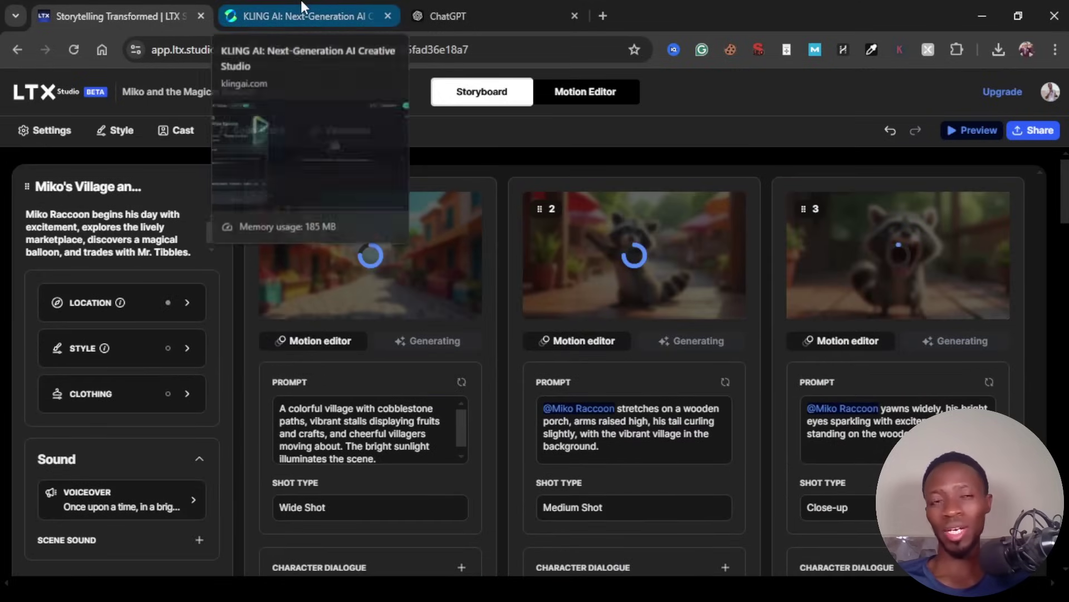
left_click(301, 8)
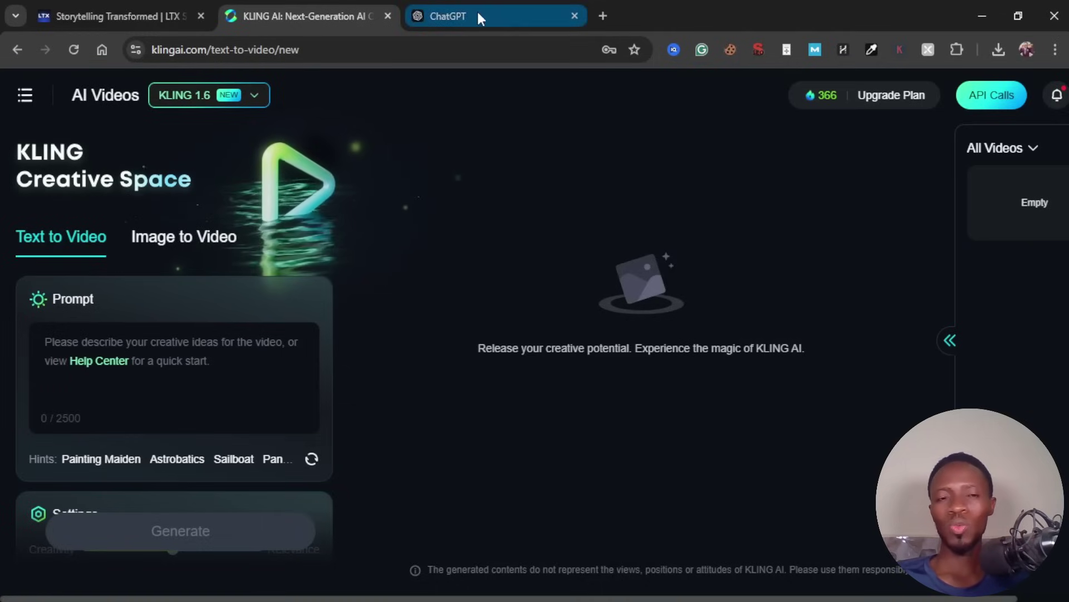
left_click(181, 237)
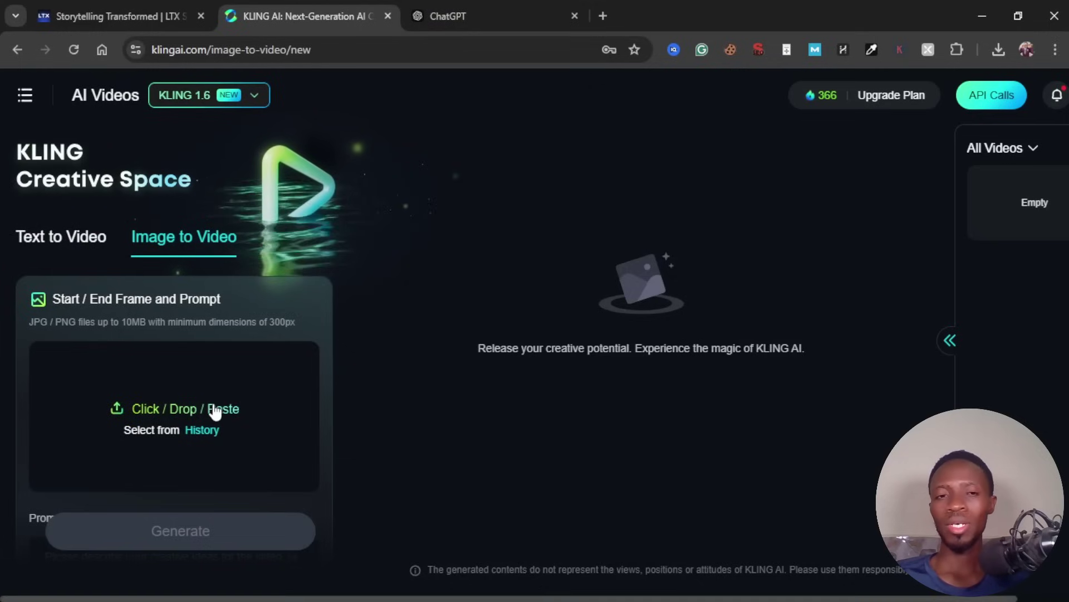
Step: Check the rendered shots in the LTX Studio storyboard and return to KLING AI's Image to Video page
left_click(98, 1)
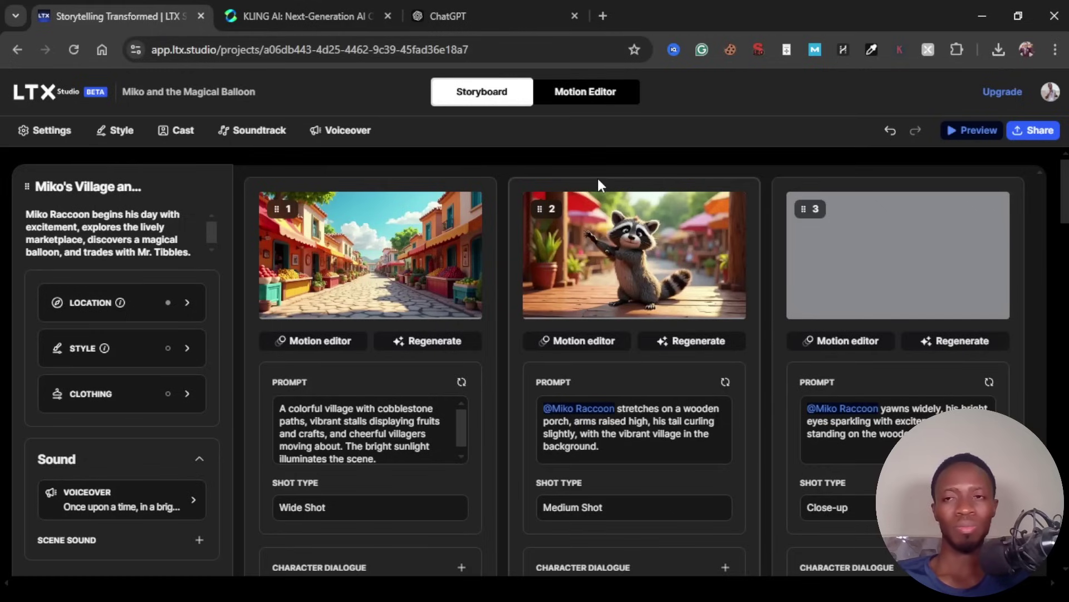
left_click(484, 1)
left_click(311, 13)
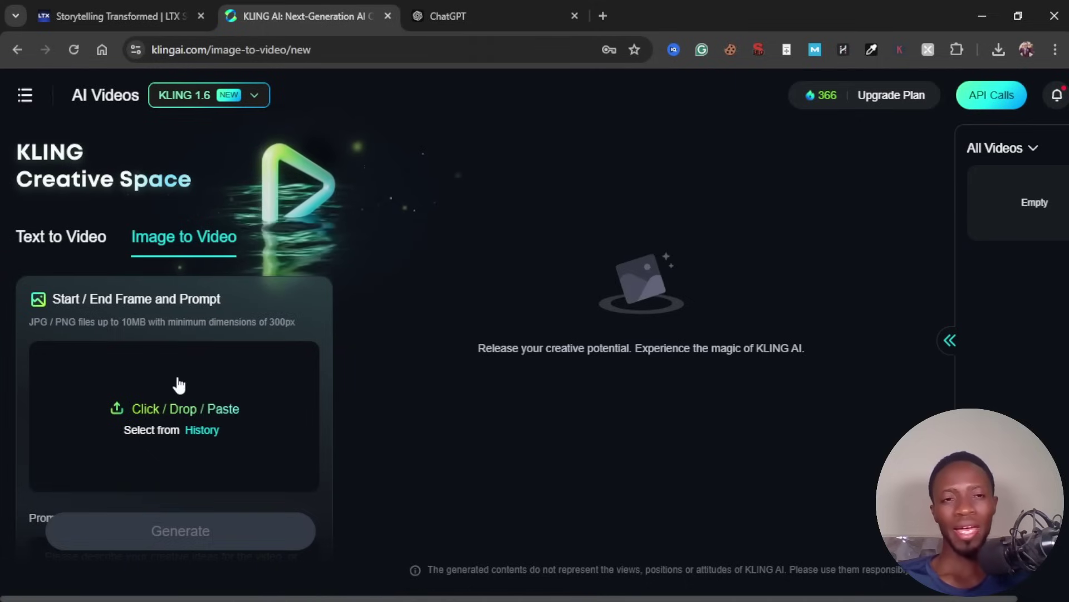
Step: Examine KLING 1.6's Image to Video options, from the prompt and Motion Brush to mode, duration and camera movement
scroll(241, 451, "down", 5)
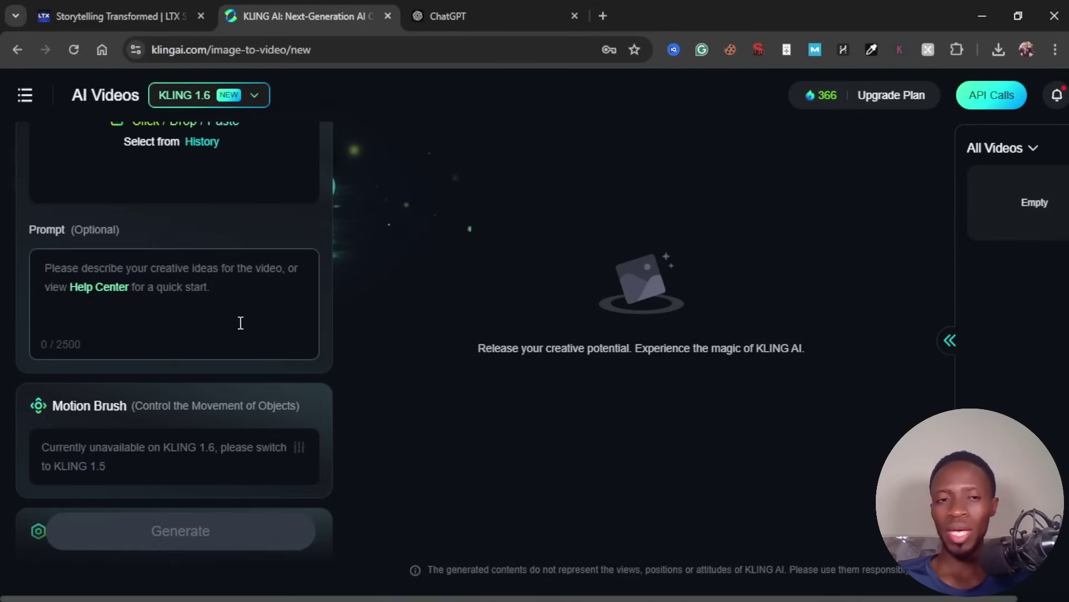
scroll(241, 323, "down", 3)
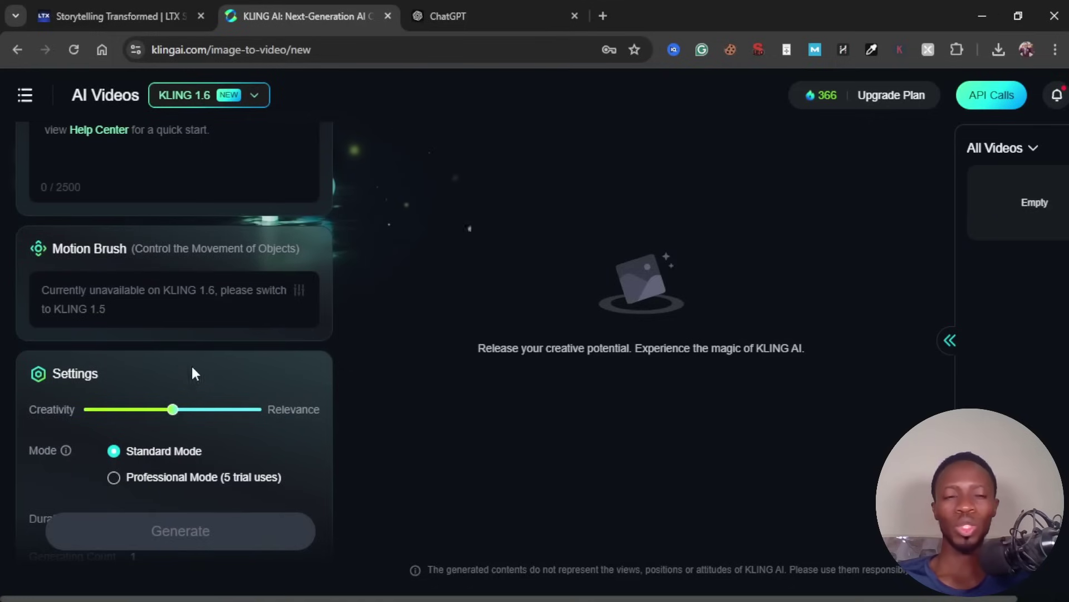
scroll(191, 373, "down", 5)
scroll(195, 382, "up", 2)
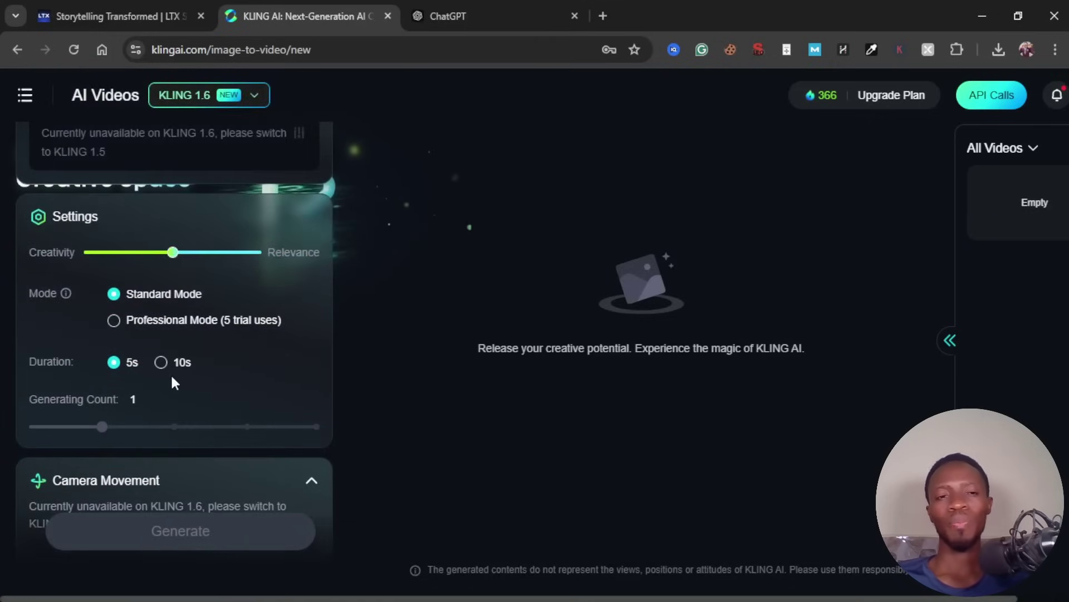
scroll(239, 393, "down", 8)
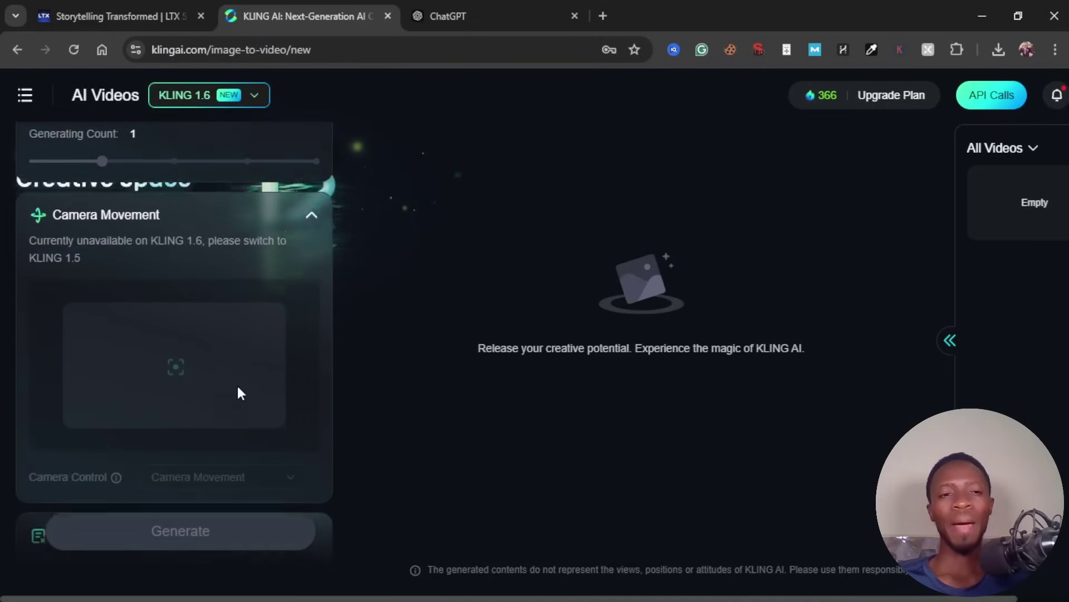
scroll(238, 387, "up", 10)
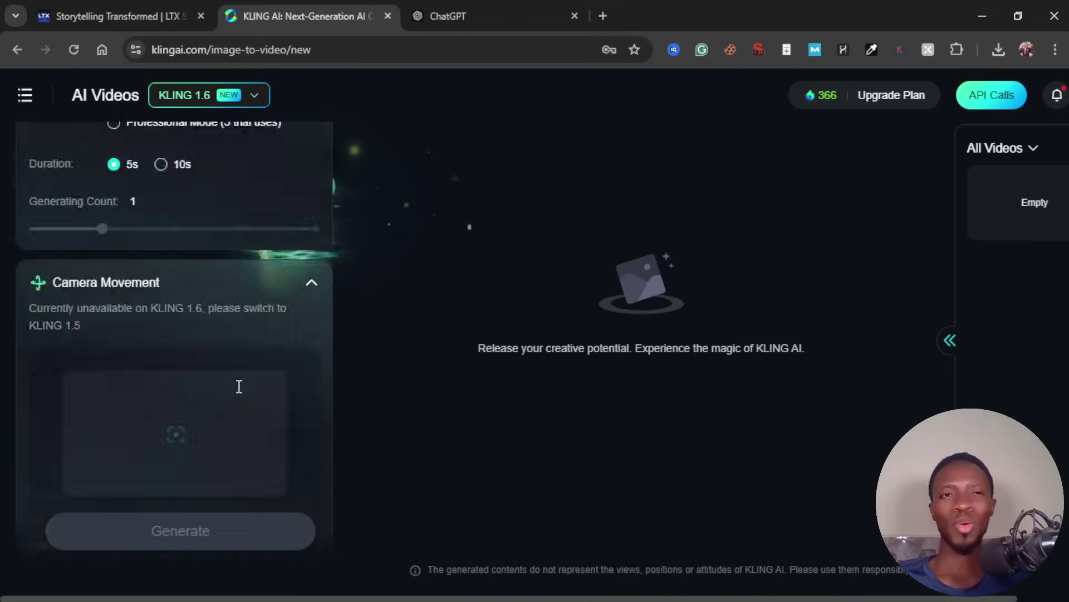
Step: Check the village shots in LTX Studio, and return to KLING AI to compare the Image to Video and Text to Video pages
left_click(115, 8)
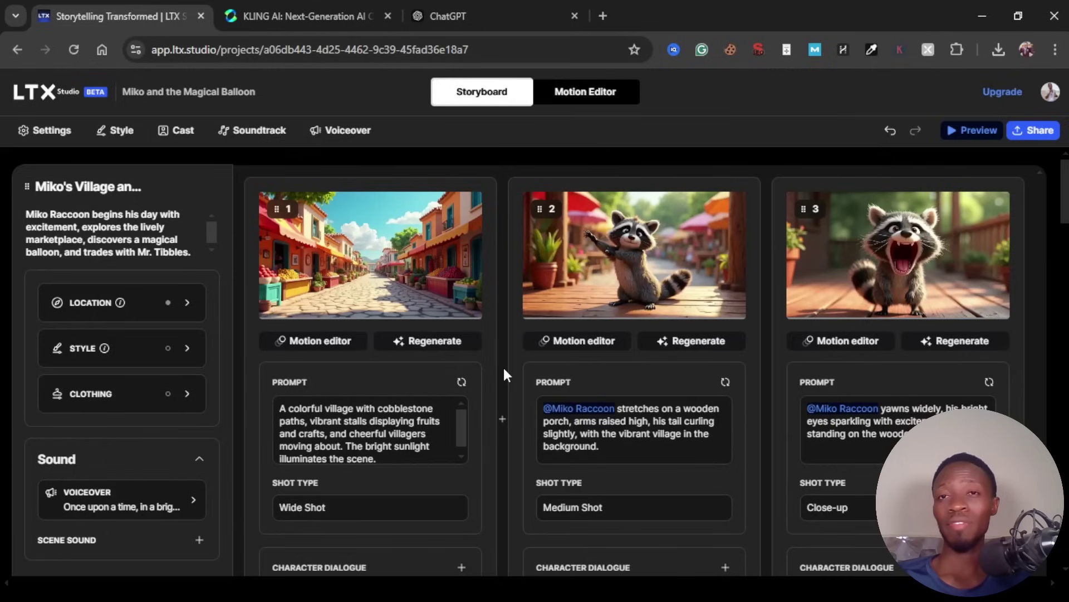
mouse_move(375, 259)
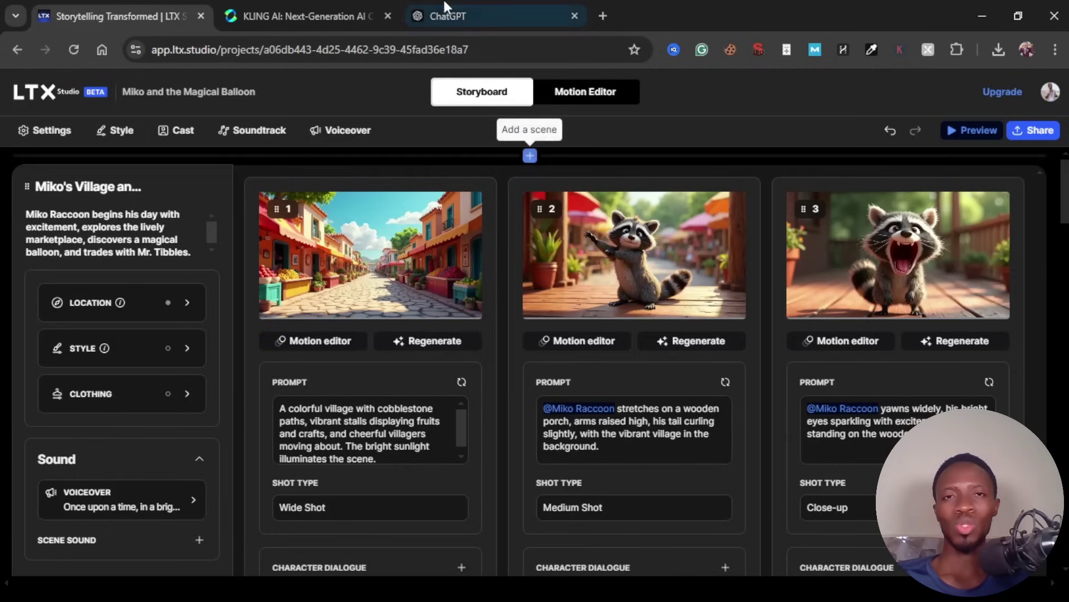
left_click(289, 9)
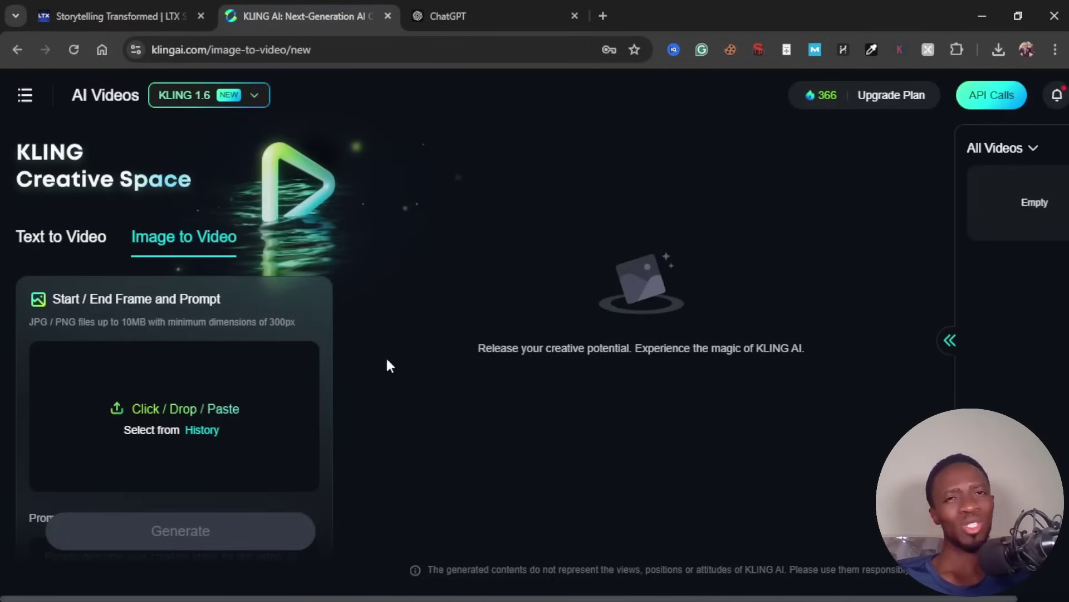
scroll(296, 459, "down", 1)
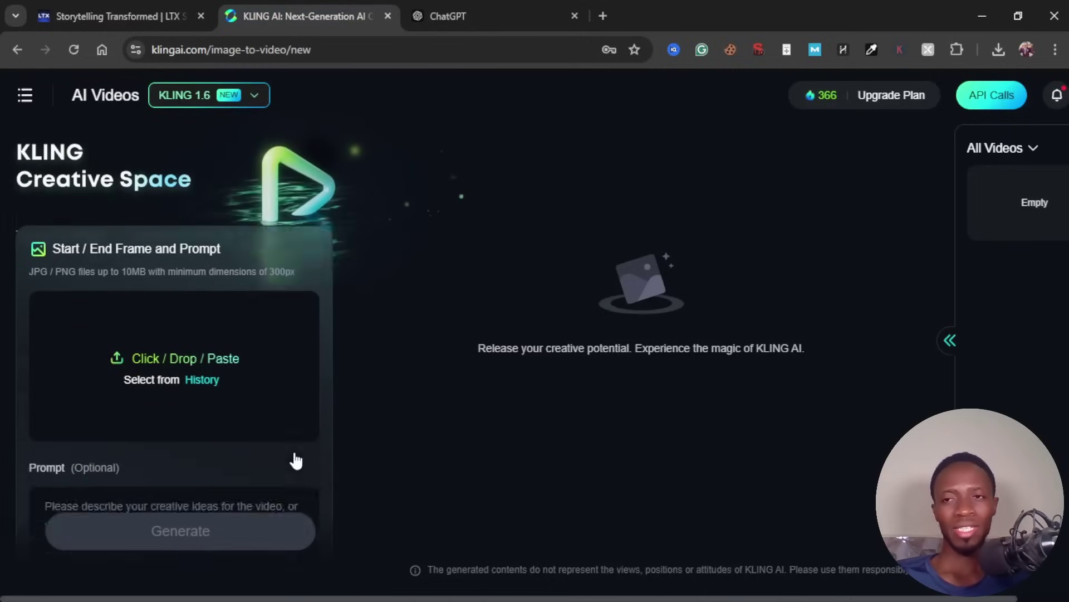
scroll(296, 459, "down", 5)
scroll(294, 458, "up", 6)
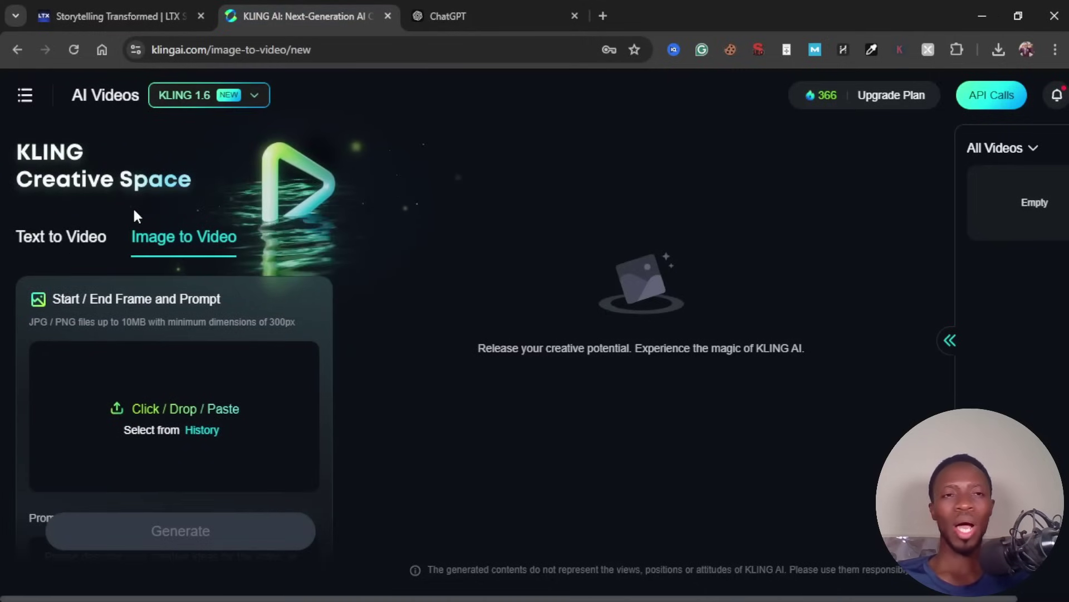
left_click(34, 240)
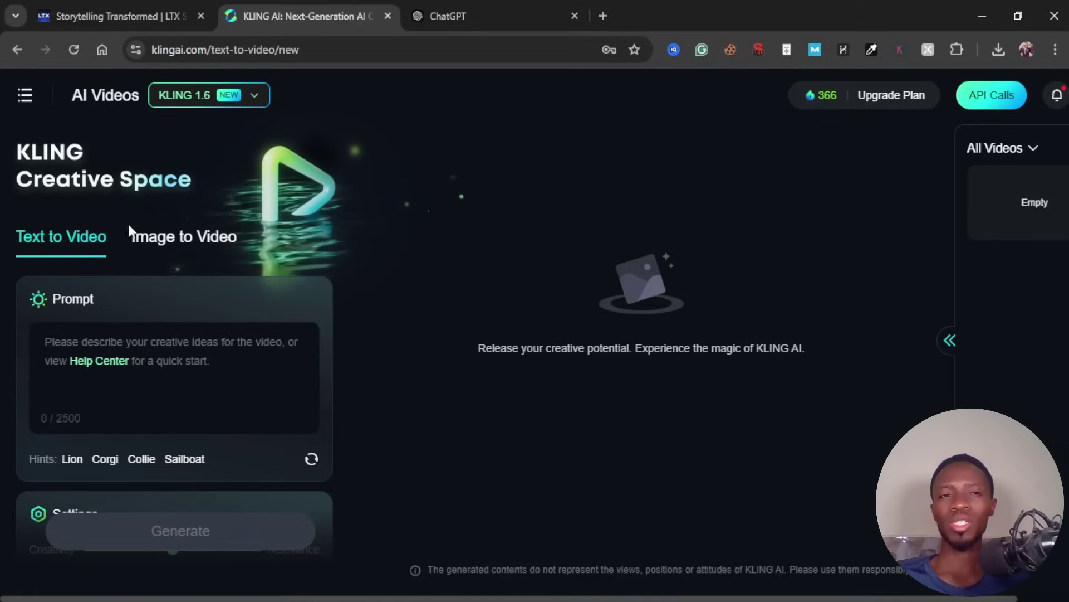
left_click(25, 95)
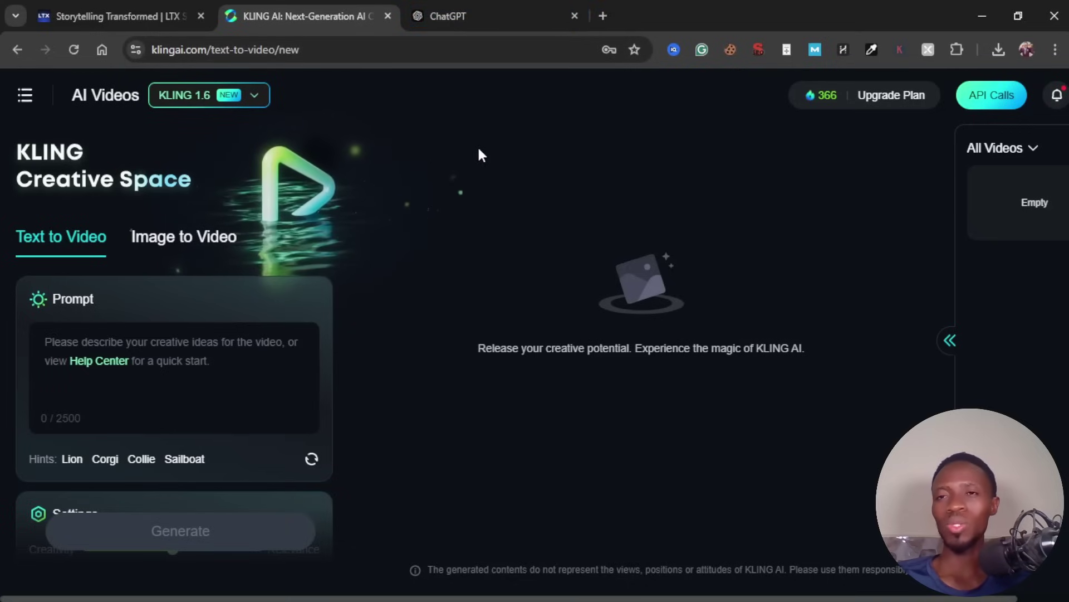
Step: Switch between KLING AI and the LTX Studio storyboard to view the marshmallow castle and chocolate river shots
left_click(103, 5)
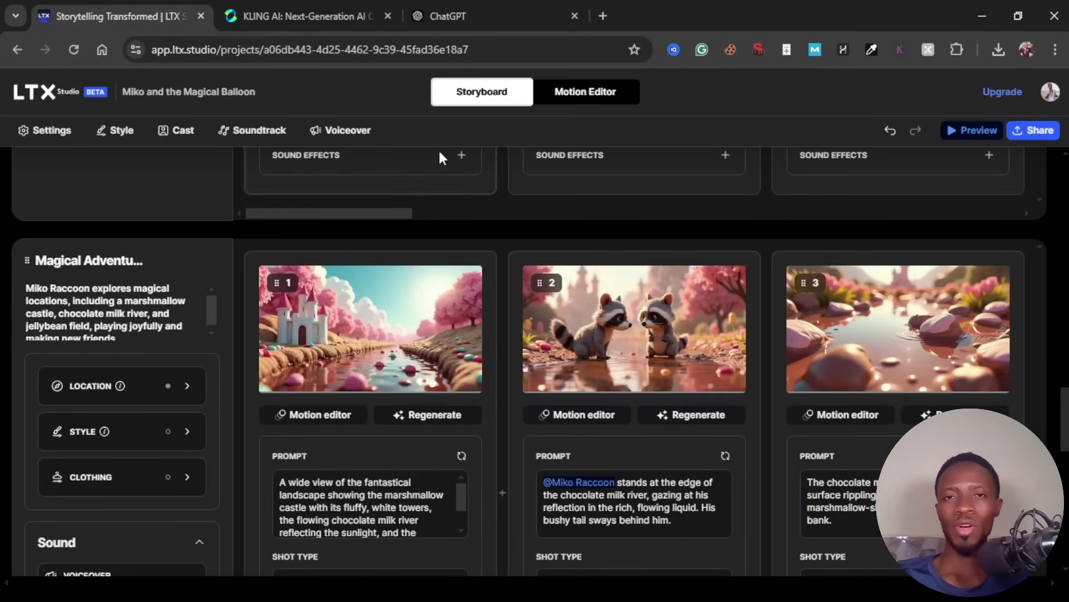
left_click(321, 8)
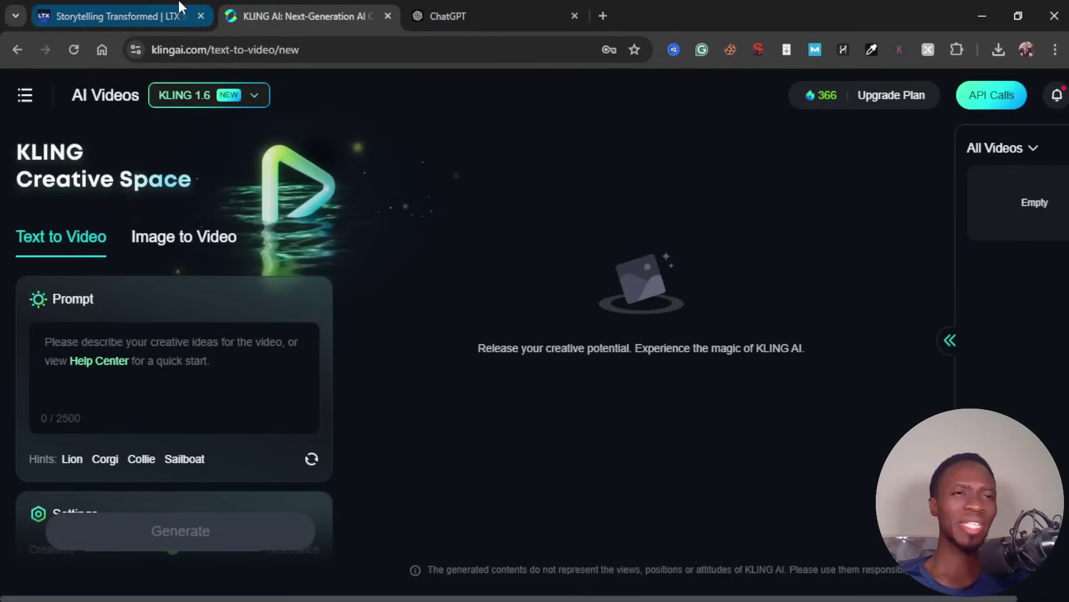
left_click(143, 8)
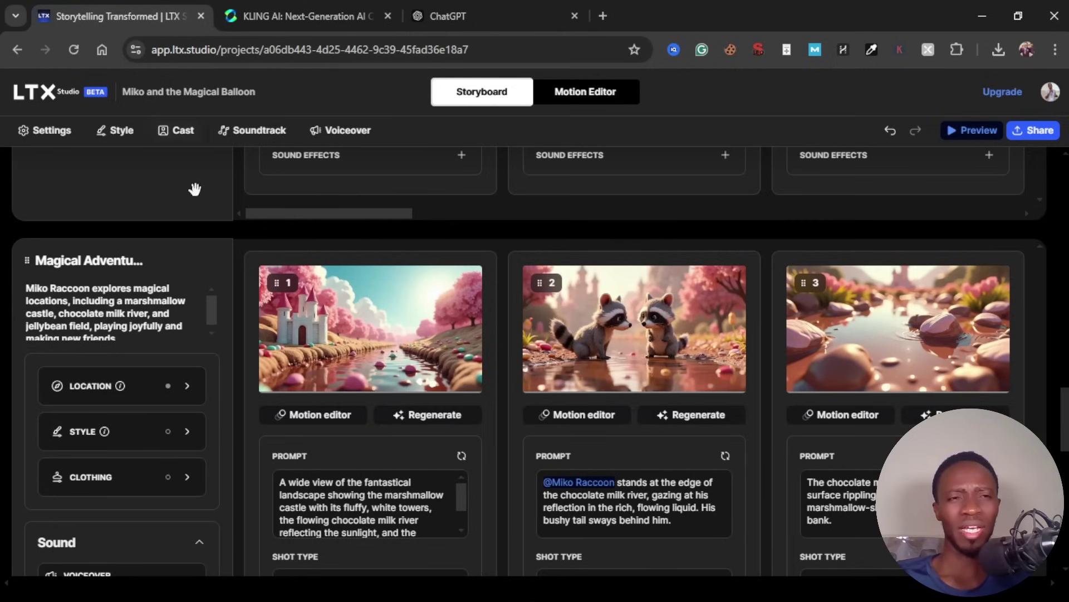
mouse_move(535, 219)
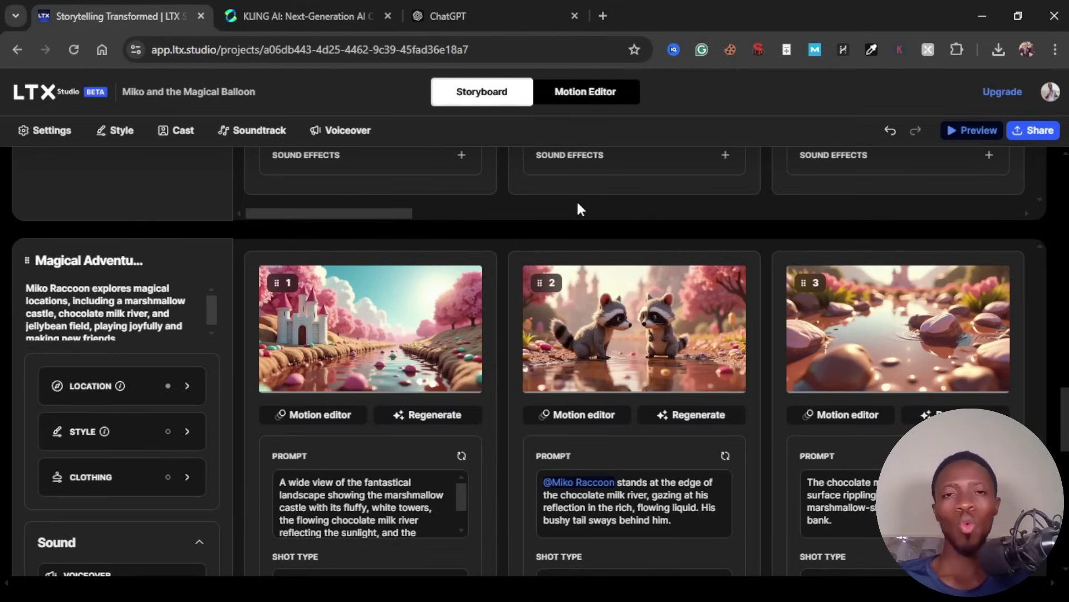
scroll(577, 208, "right", 2)
scroll(578, 207, "right", 1)
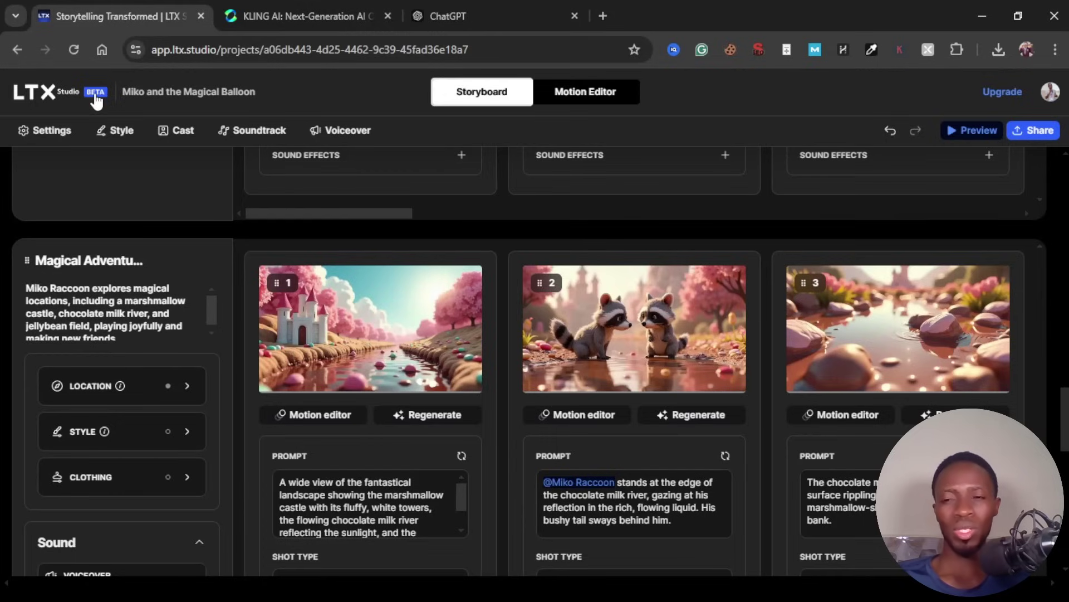
mouse_move(551, 229)
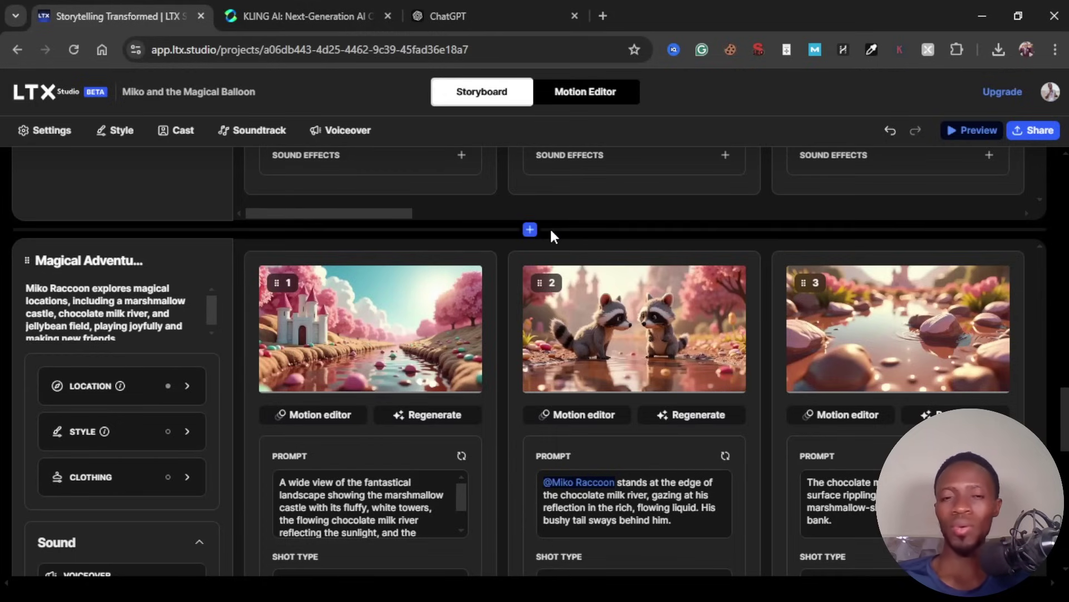
Step: Check the prompts and shot types of the Return Home scene, and preview the whole project
scroll(549, 226, "down", 5)
scroll(552, 229, "down", 2)
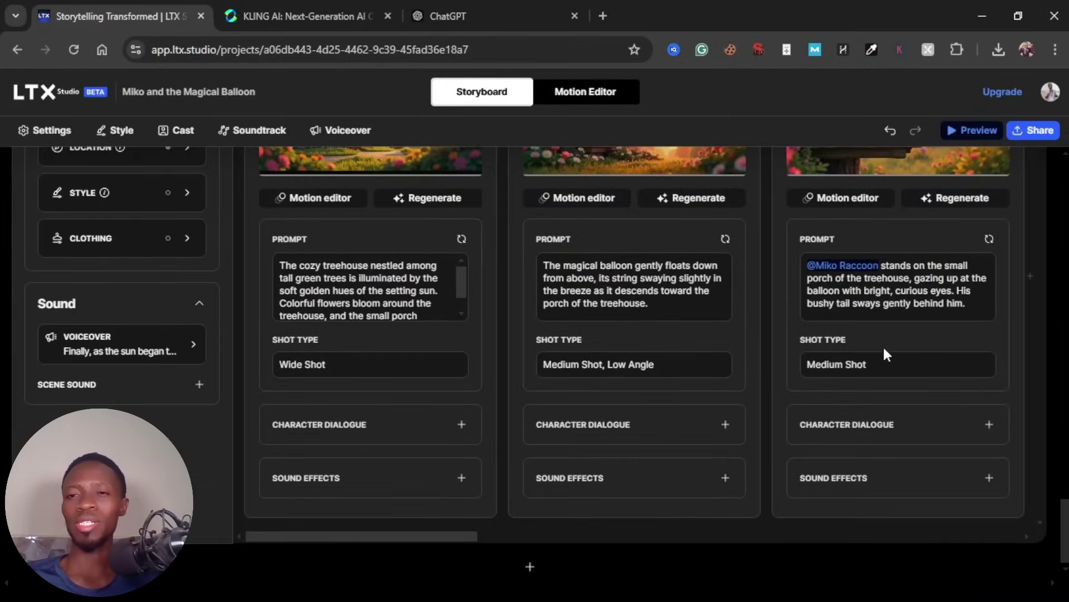
scroll(883, 354, "up", 6)
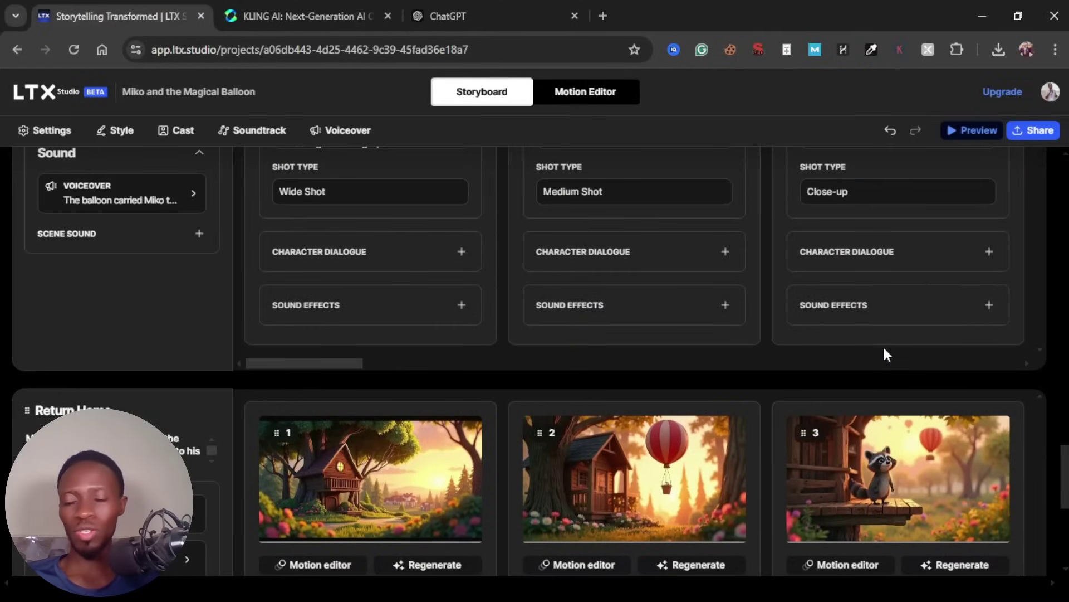
scroll(884, 351, "down", 5)
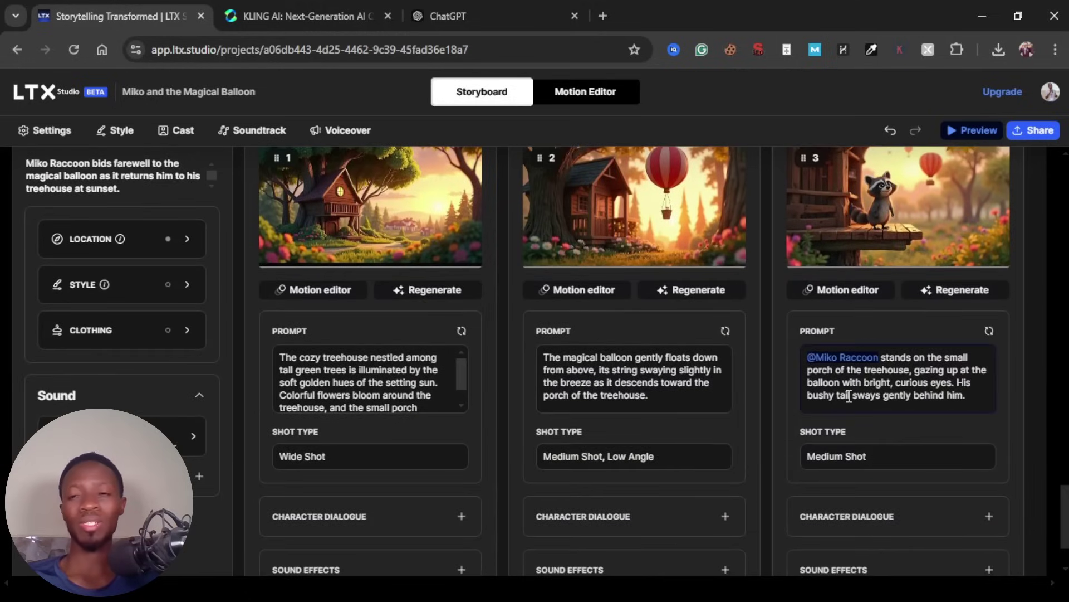
scroll(848, 396, "down", 2)
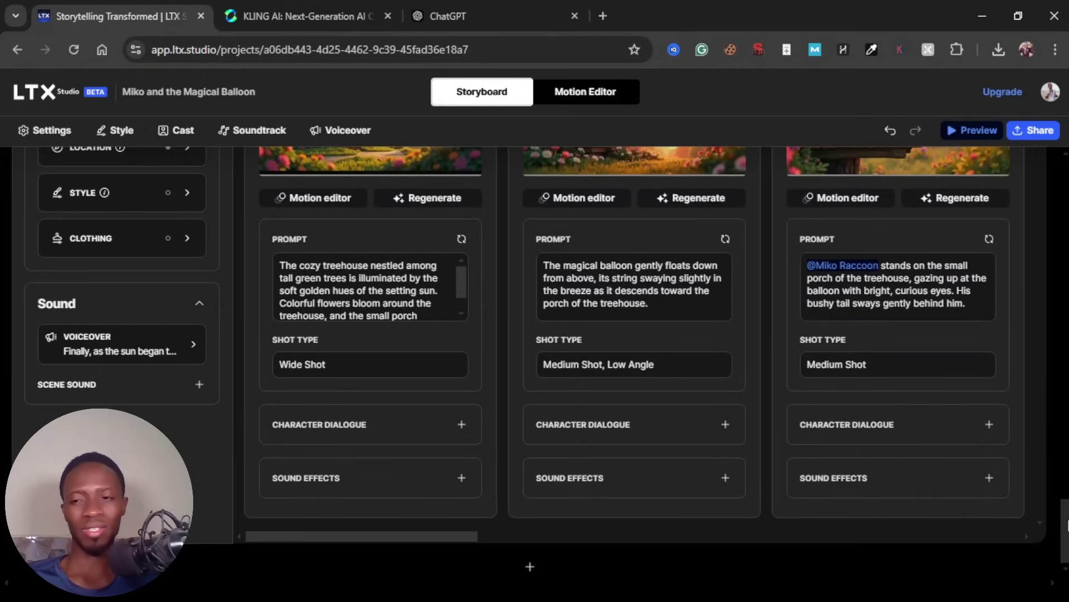
scroll(1052, 375, "up", 15)
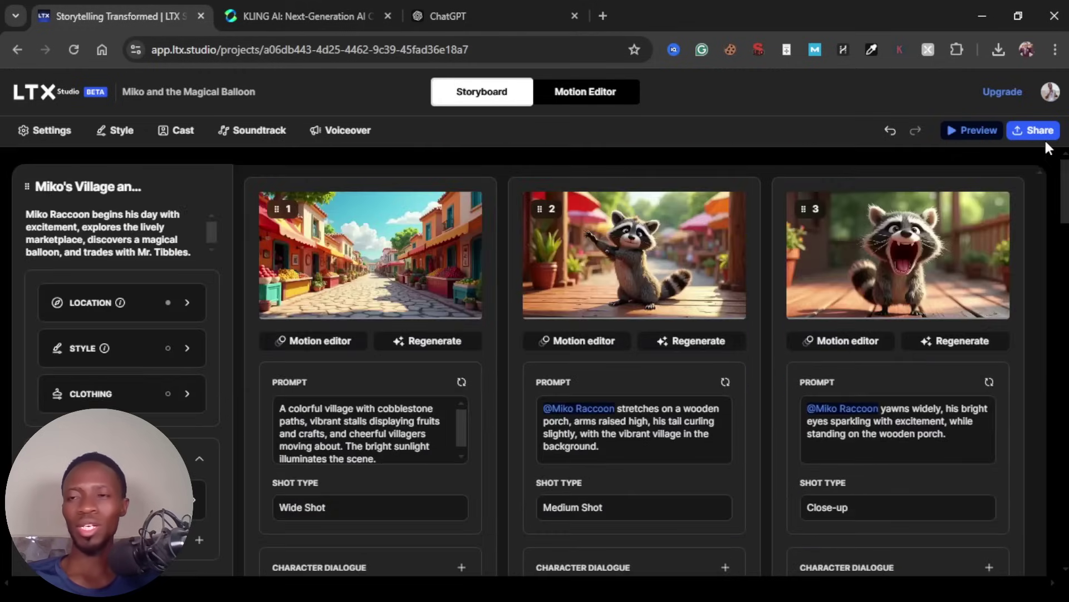
left_click(970, 133)
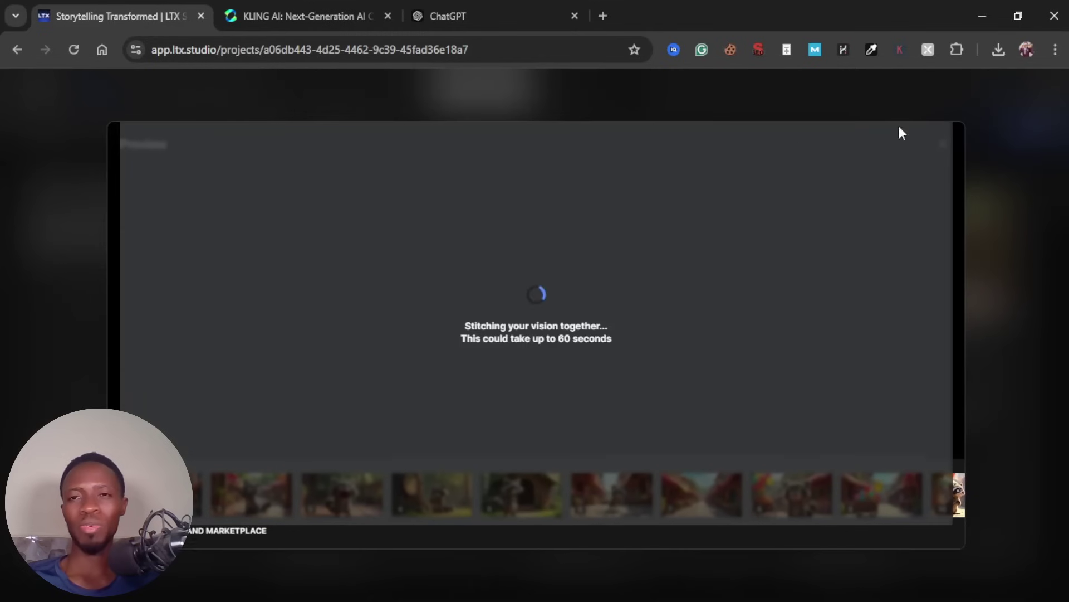
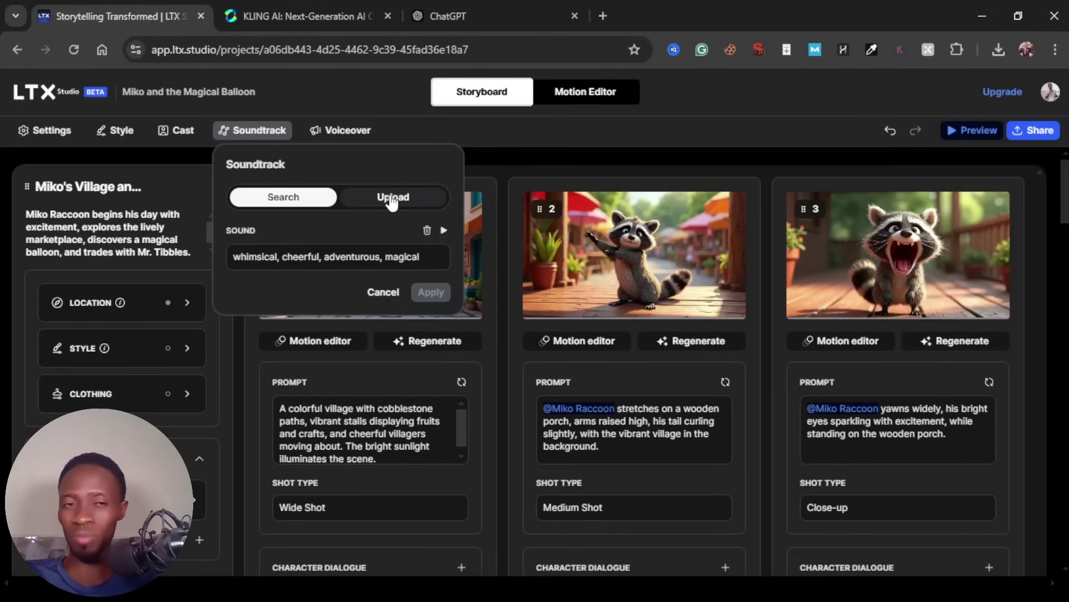
Step: Close the soundtrack options and look over the village and cotton candy scenes in the storyboard
left_click(500, 152)
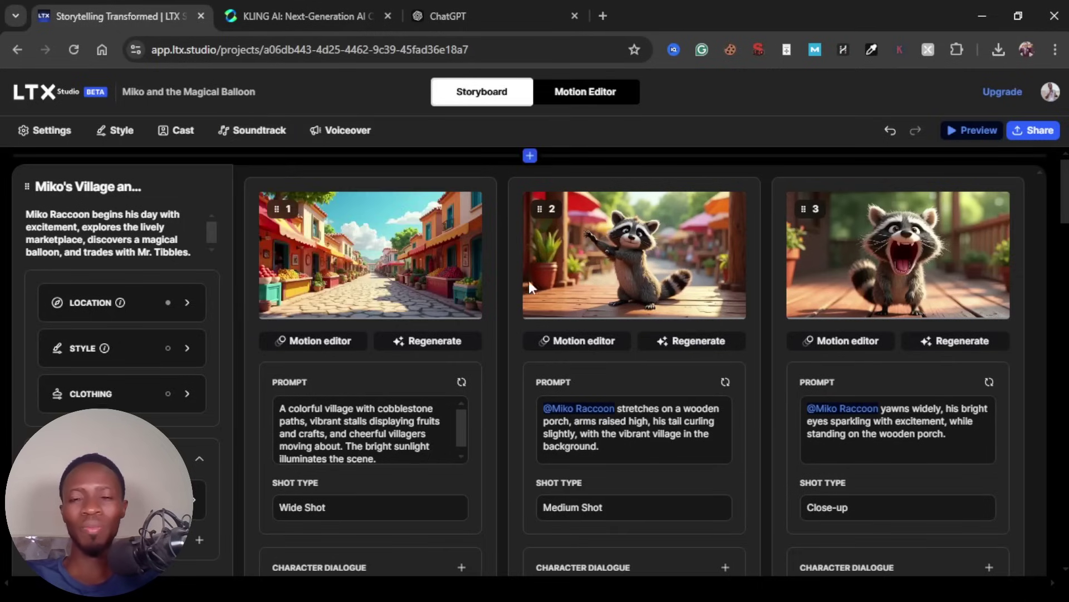
scroll(532, 301, "down", 5)
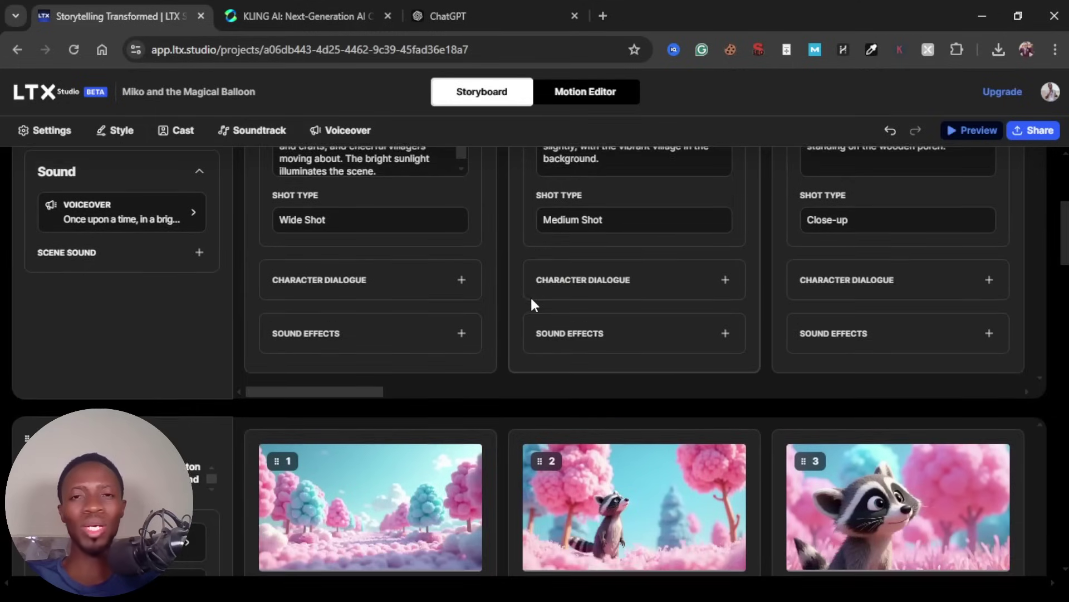
scroll(532, 301, "up", 3)
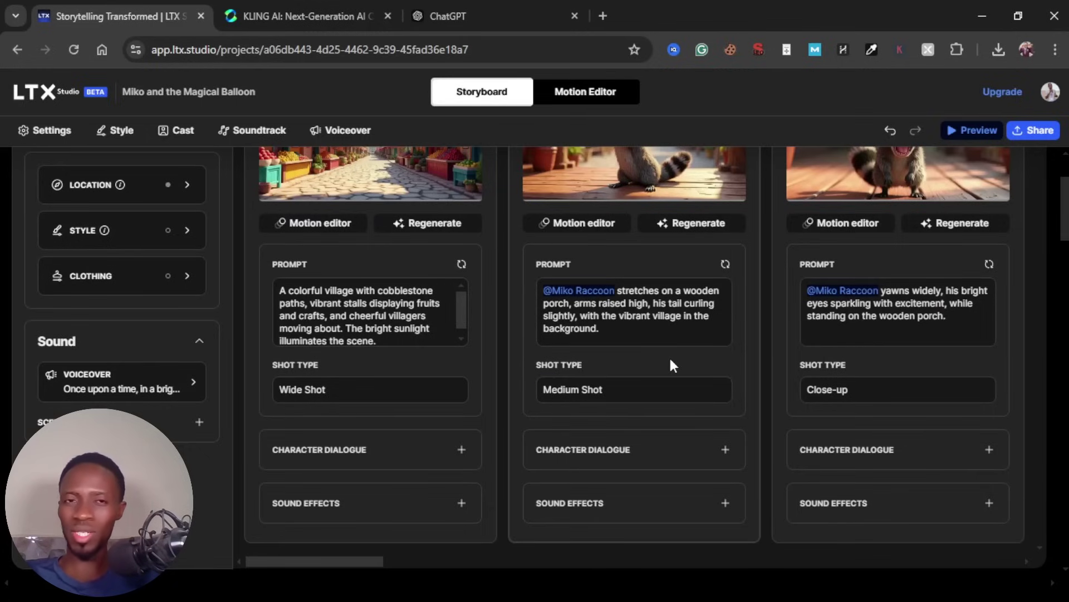
scroll(670, 366, "down", 5)
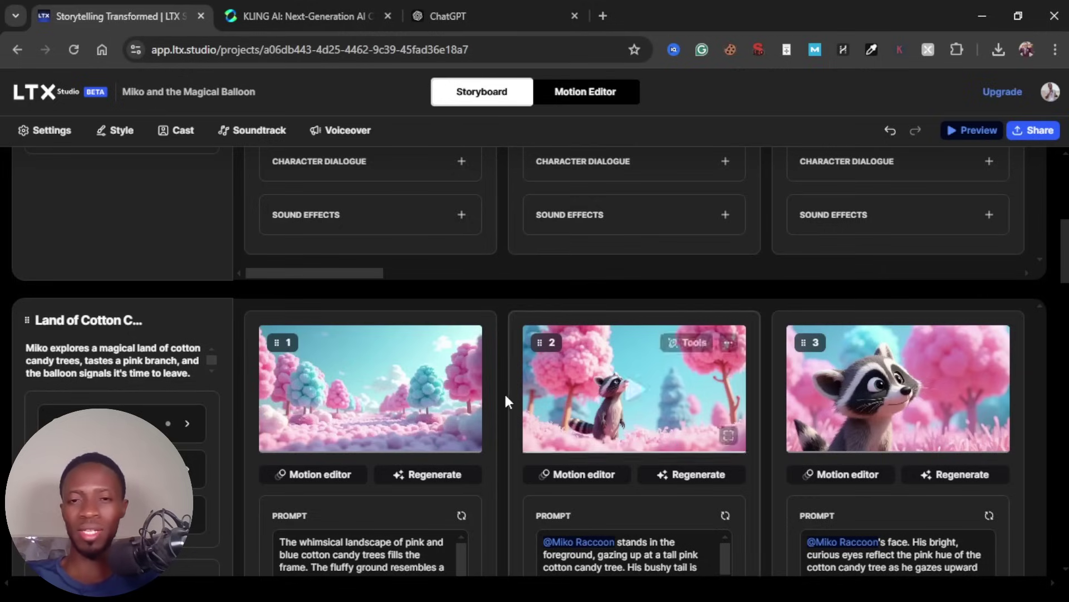
scroll(506, 397, "up", 7)
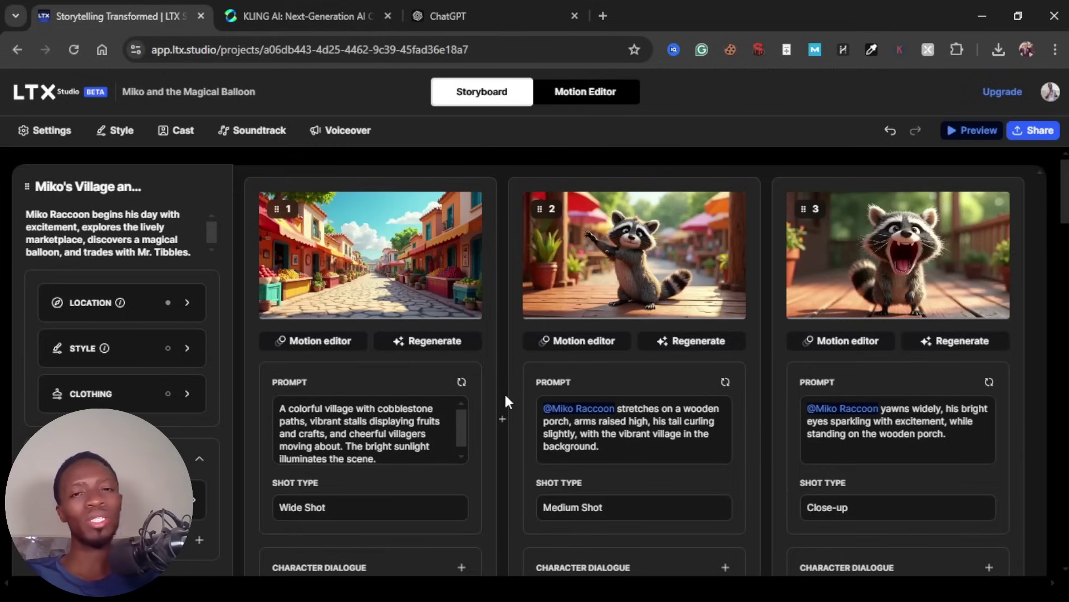
scroll(506, 396, "down", 2)
scroll(505, 395, "up", 2)
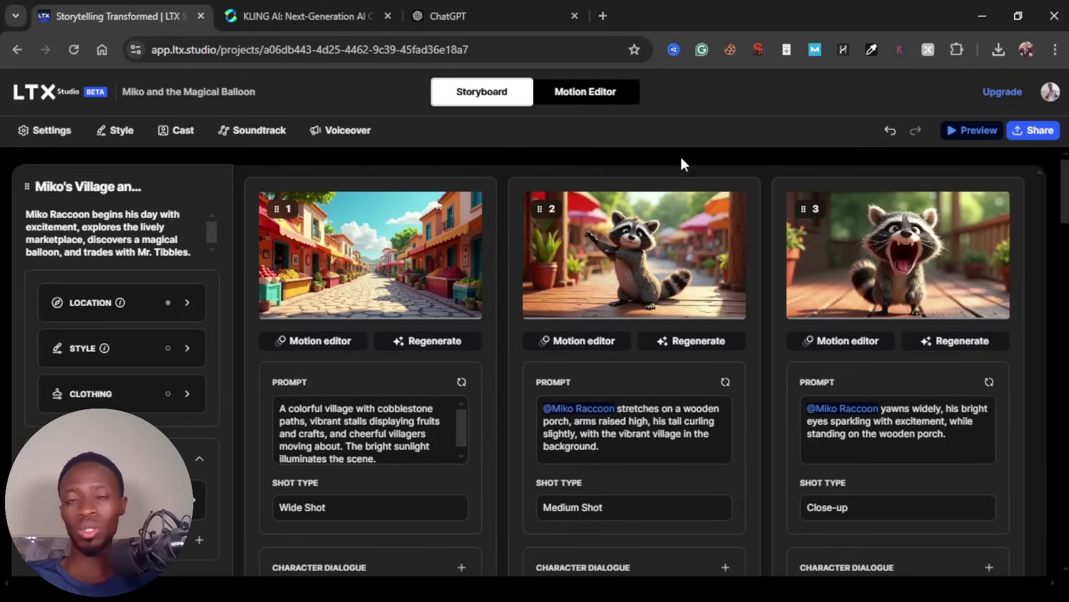
Step: Open the LTX Studio pricing plans and examine the Free plan's monthly computing seconds
left_click(999, 94)
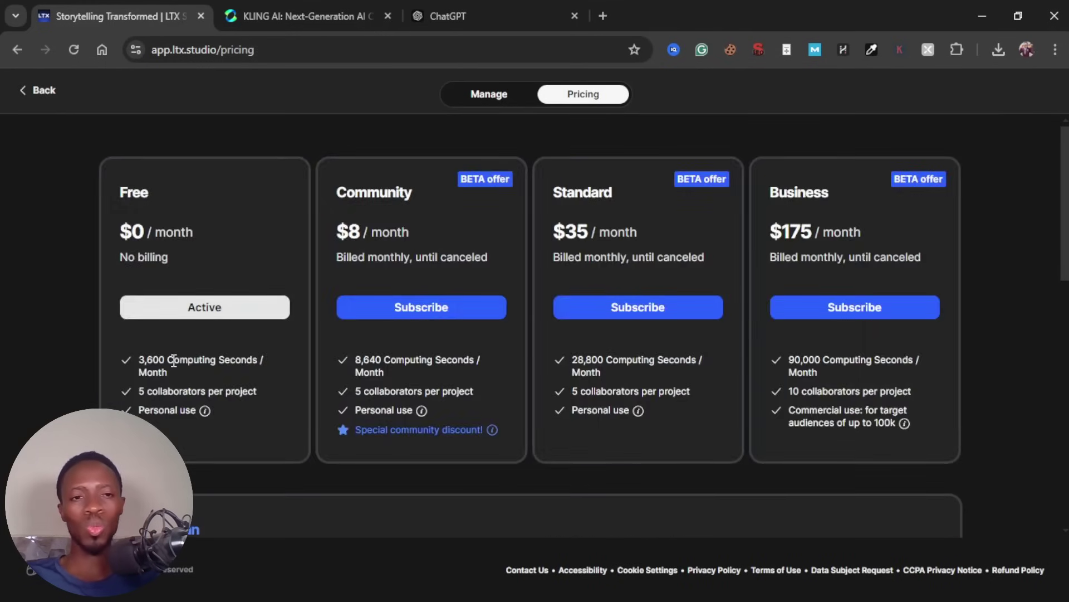
left_click_drag(139, 360, 167, 359)
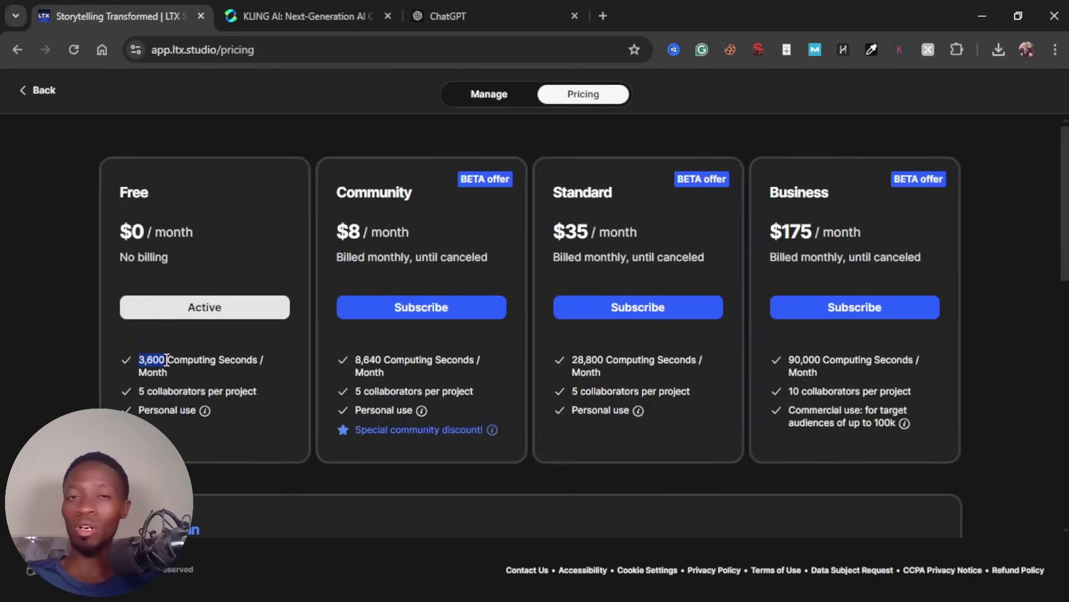
left_click(202, 369)
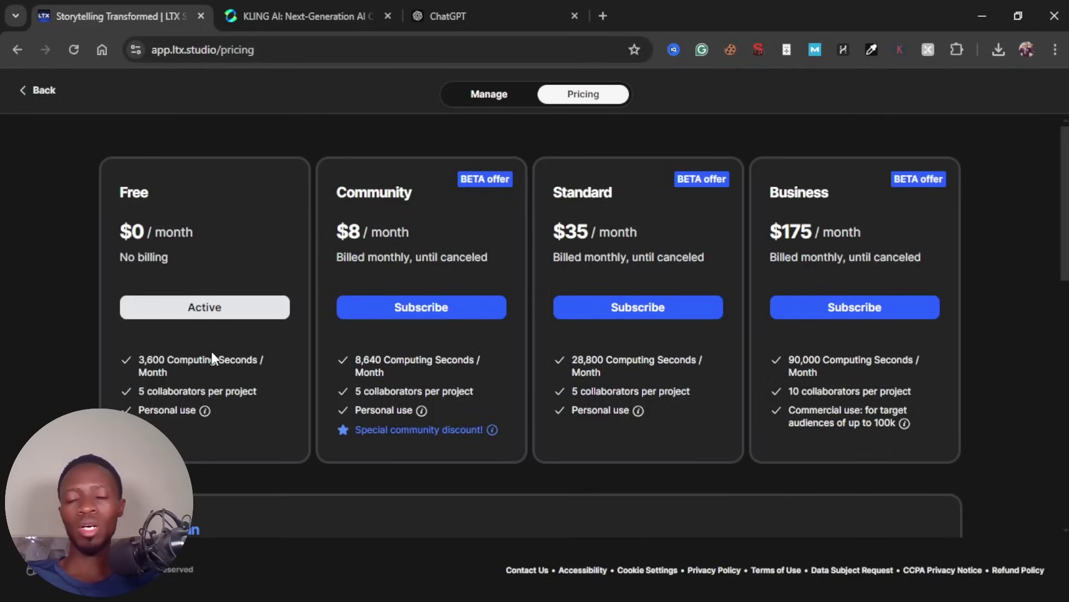
left_click_drag(138, 359, 181, 365)
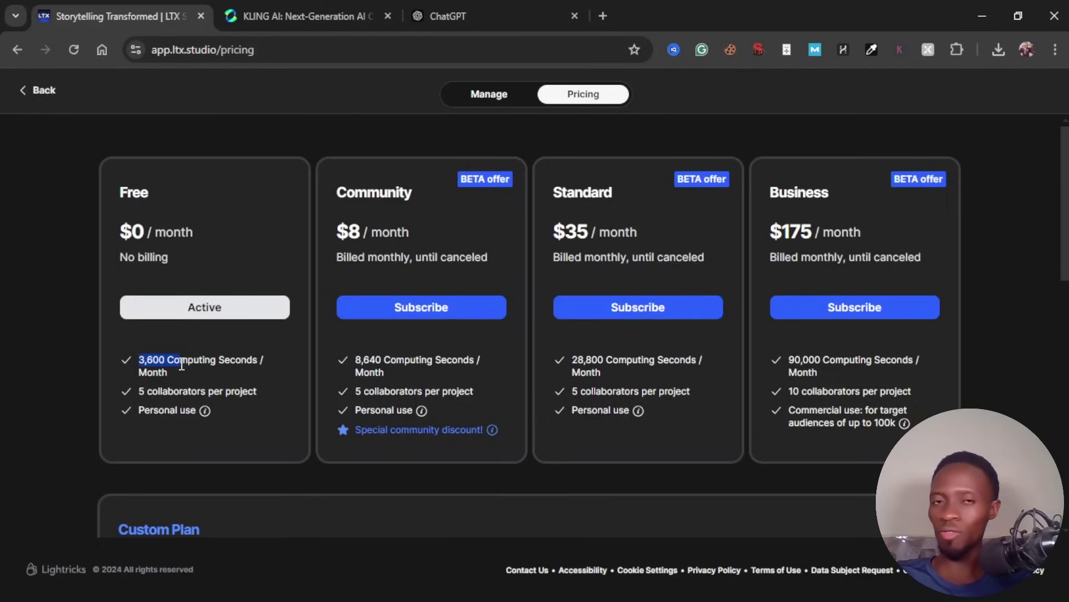
Step: Compare the features of the Community, Standard and Business plans and look over the rest of the pricing page
left_click(525, 408)
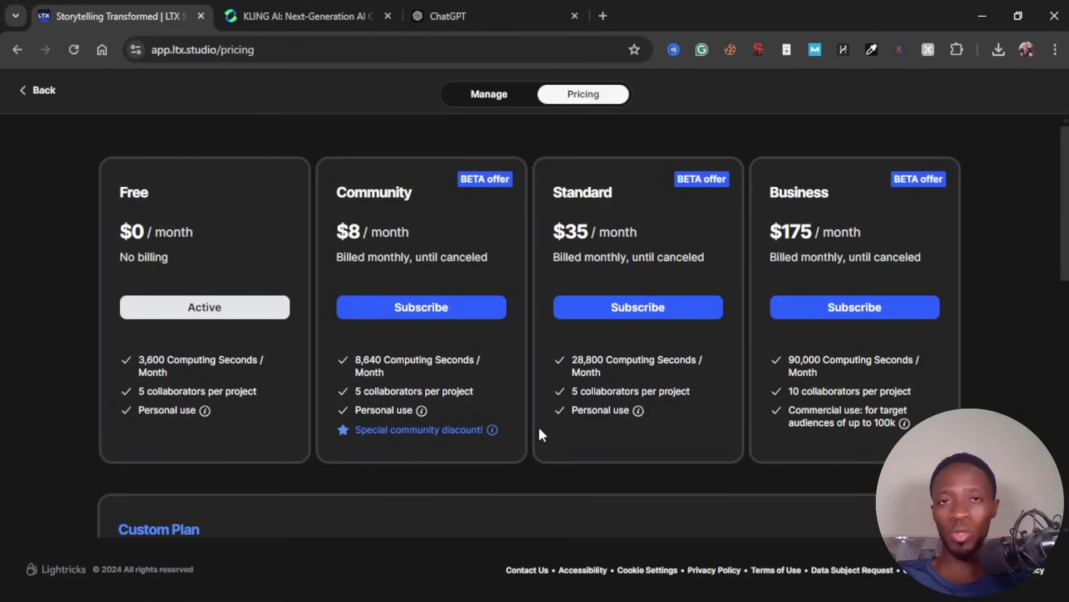
scroll(504, 281, "down", 5)
scroll(505, 281, "up", 5)
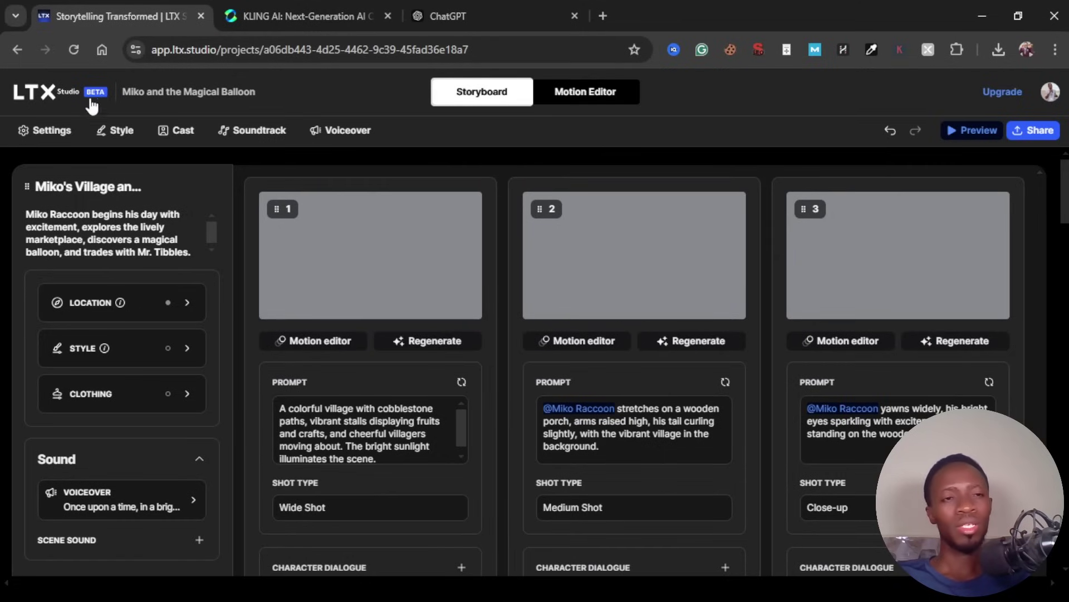
Step: Go to the LTX Studio home page to view the existing projects, checking the KLING AI video page before returning
left_click(56, 98)
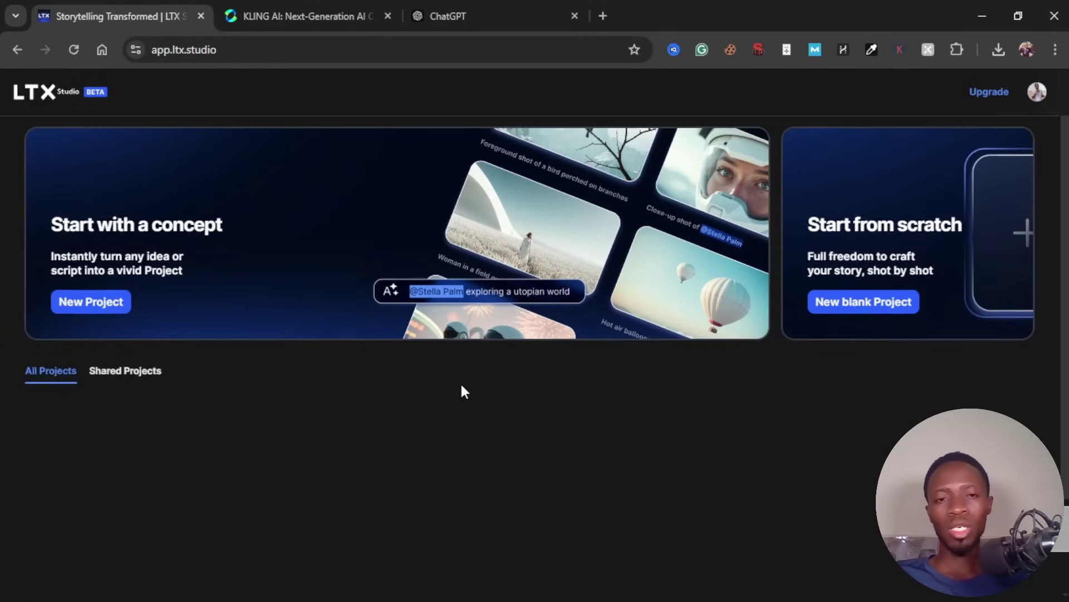
scroll(463, 387, "down", 2)
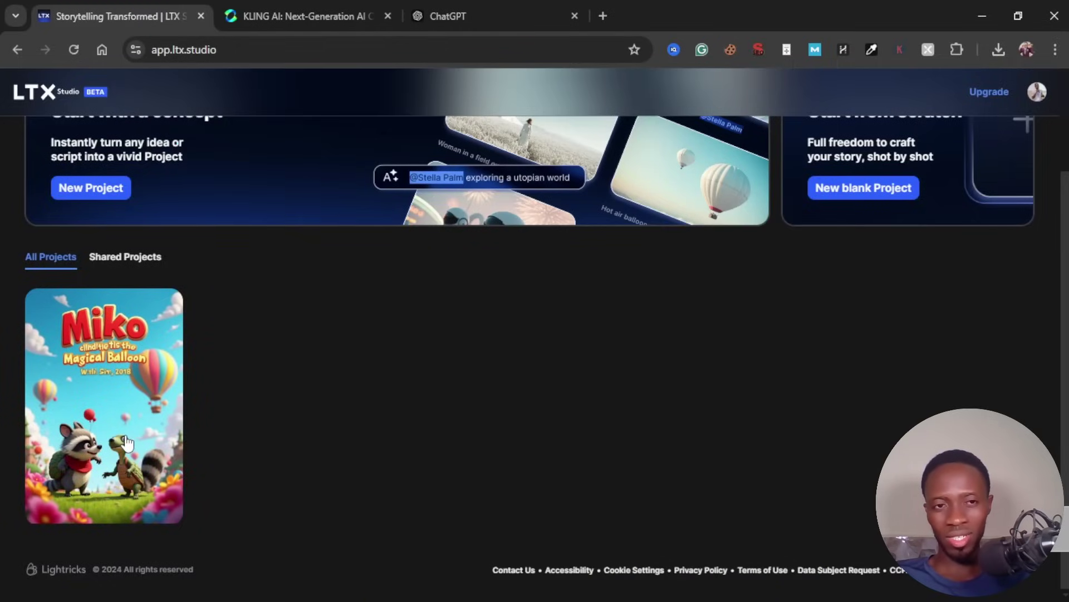
mouse_move(132, 443)
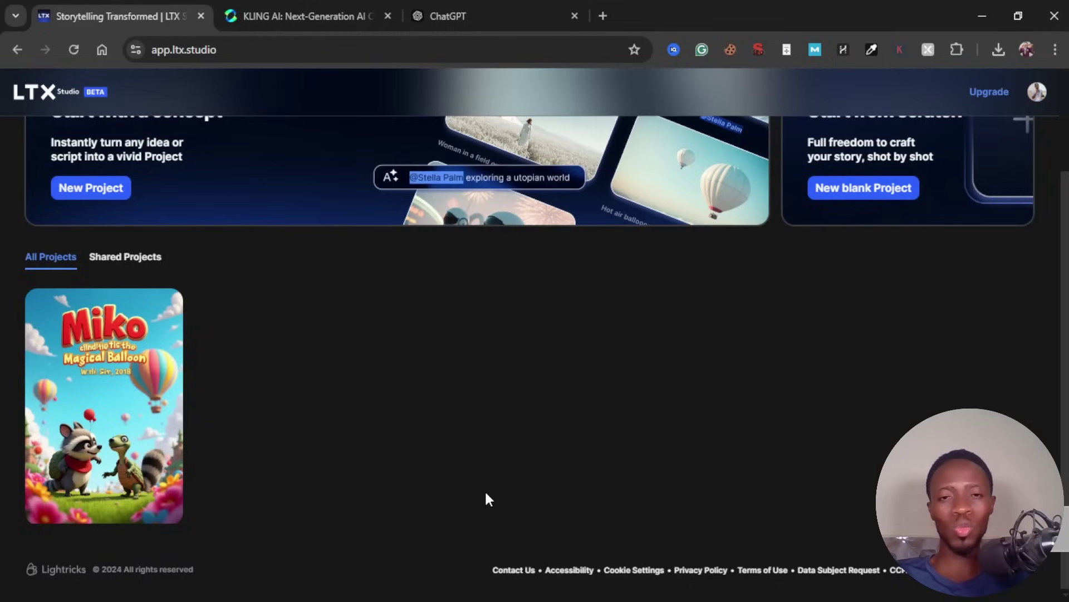
left_click(322, 8)
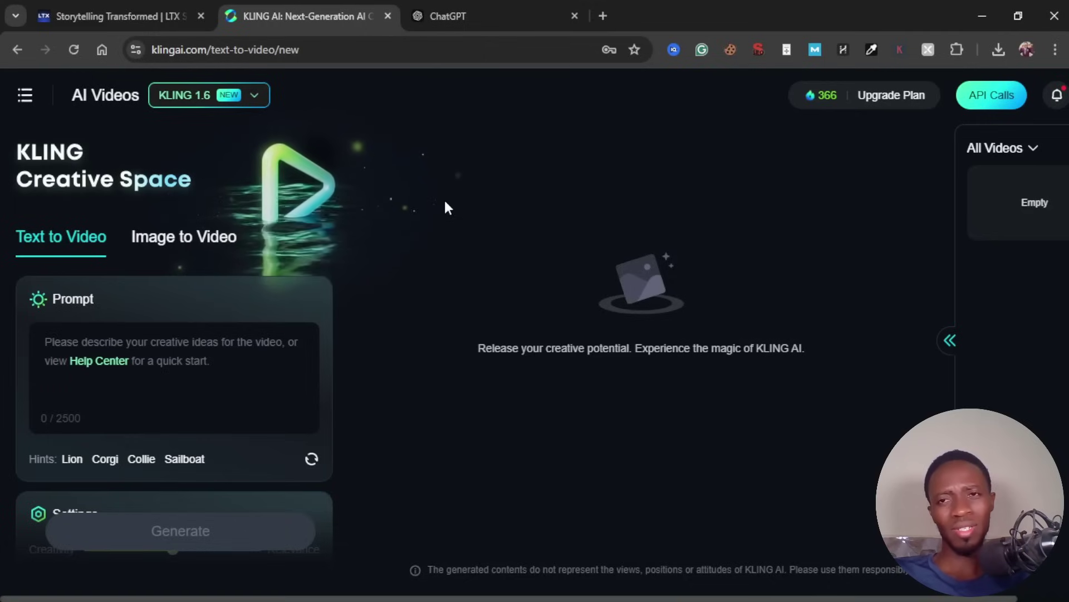
left_click(111, 17)
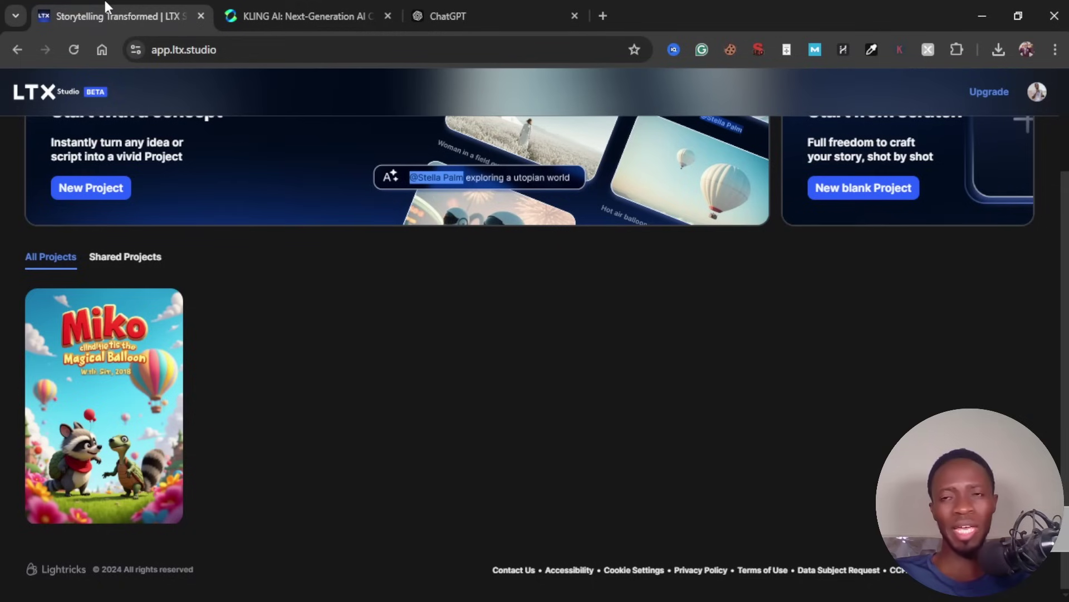